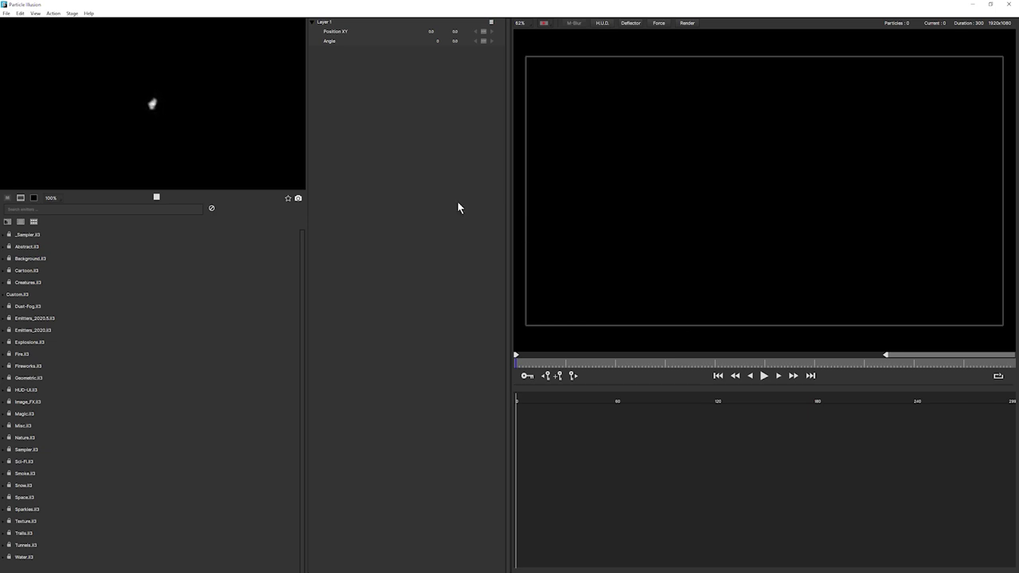
Load the Browse thumbnail layout and search the emitter library for 'ret'.
{"action": "left_click", "coordinate": [20, 13]}
{"action": "mouse_move", "coordinate": [59, 15]}
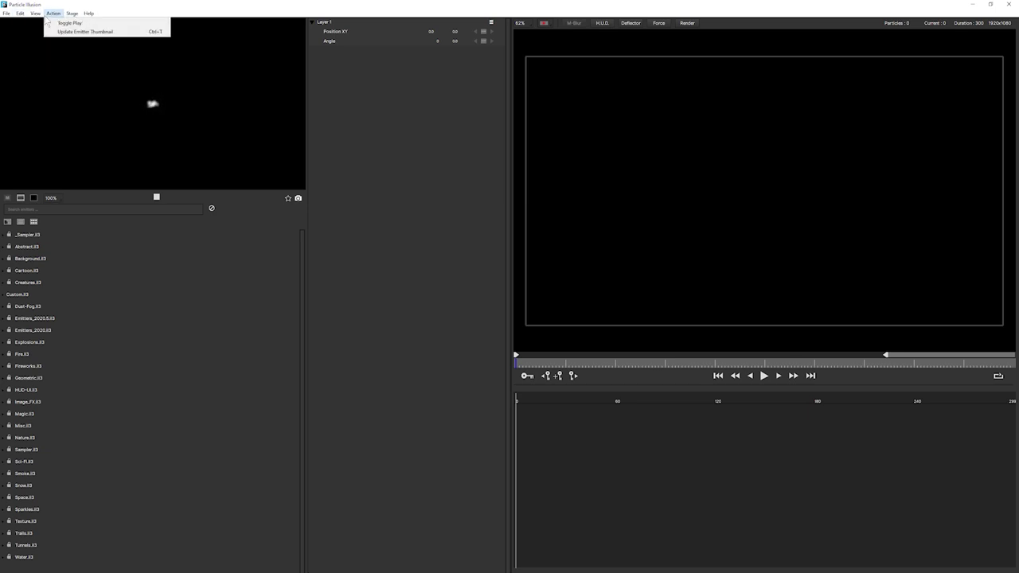
{"action": "left_click", "coordinate": [79, 49]}
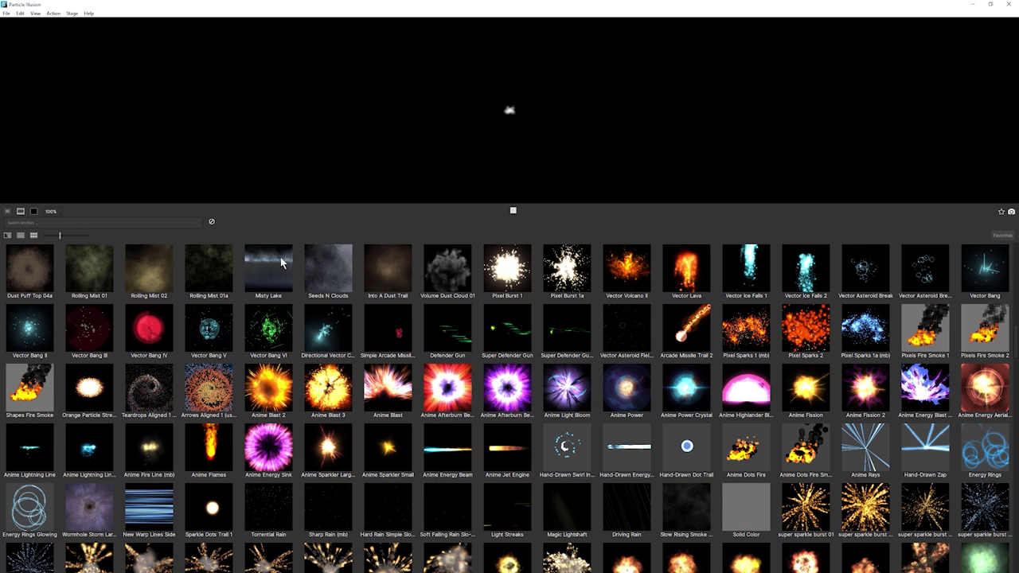
{"action": "type", "text": "retro"}
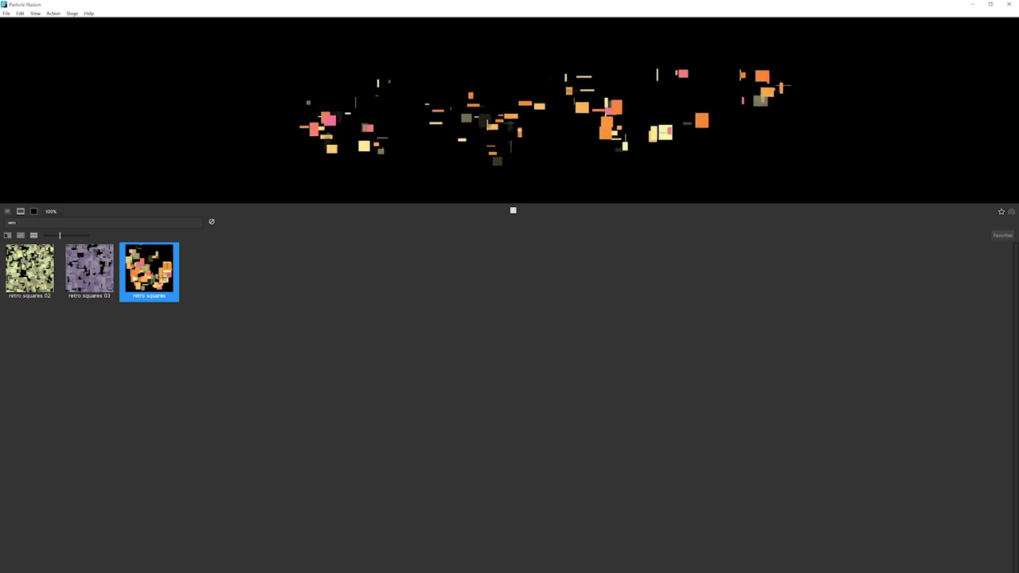
Change the search to 'space' and preview the Trek-style transport emitters, including Transport 07b.
{"action": "left_click", "coordinate": [64, 223]}
{"action": "type", "text": "s"}
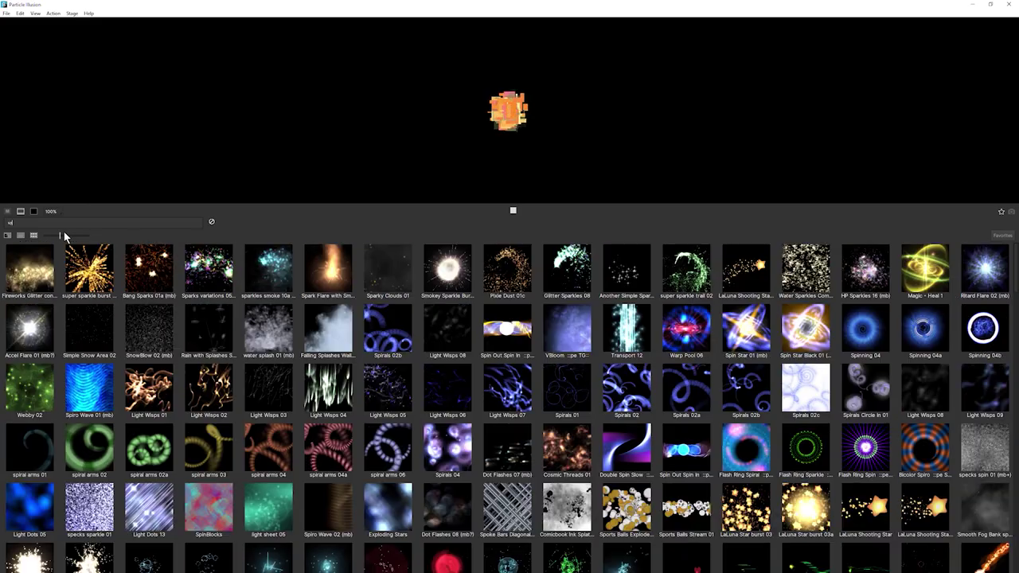
{"action": "type", "text": "pace"}
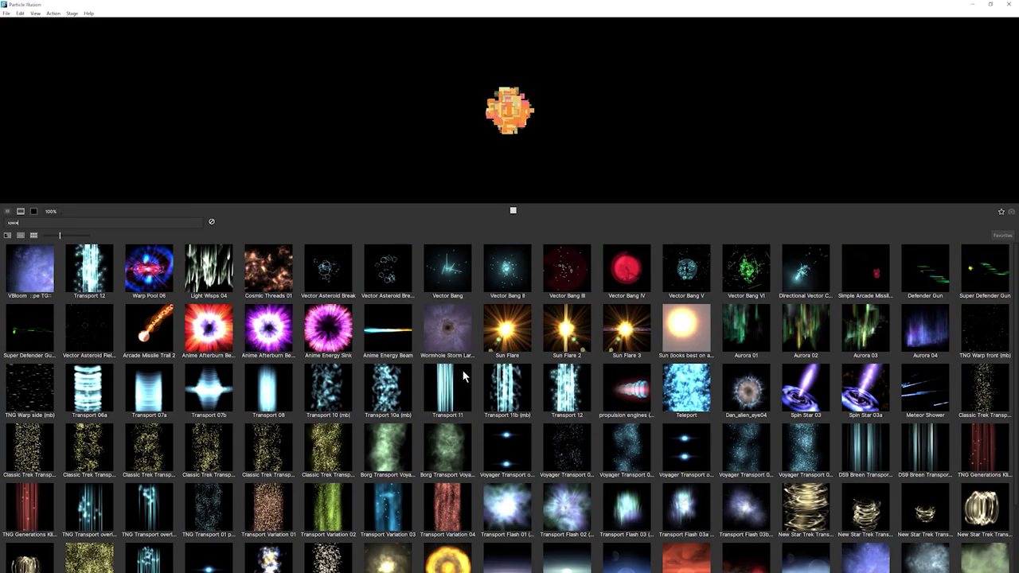
{"action": "left_click", "coordinate": [209, 450]}
{"action": "left_click", "coordinate": [215, 402]}
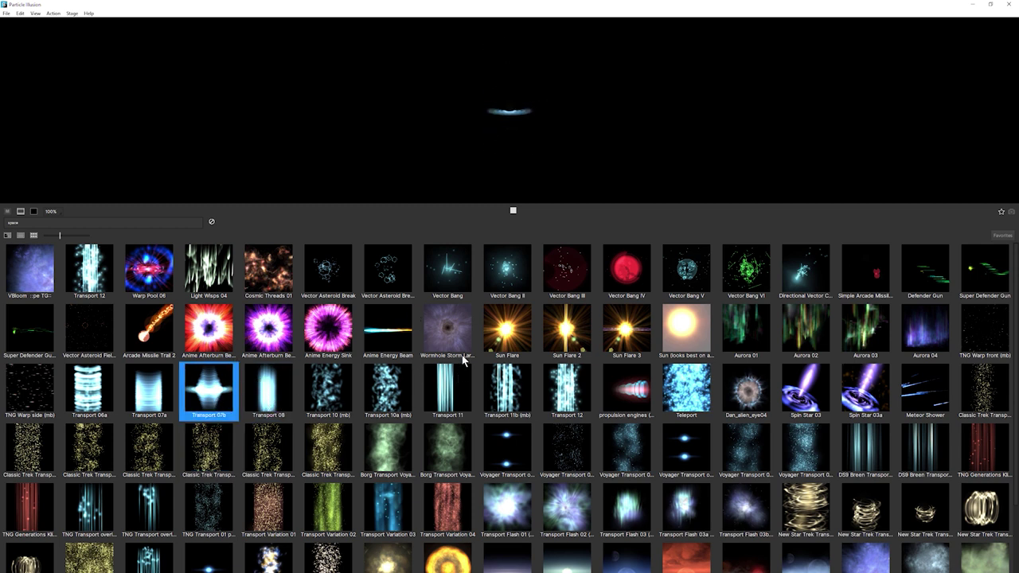
Preview Vector Asteroid Break, Vector Asteroid Breaks II, Vector Bang V and Vector Bang II.
{"action": "left_click", "coordinate": [323, 275]}
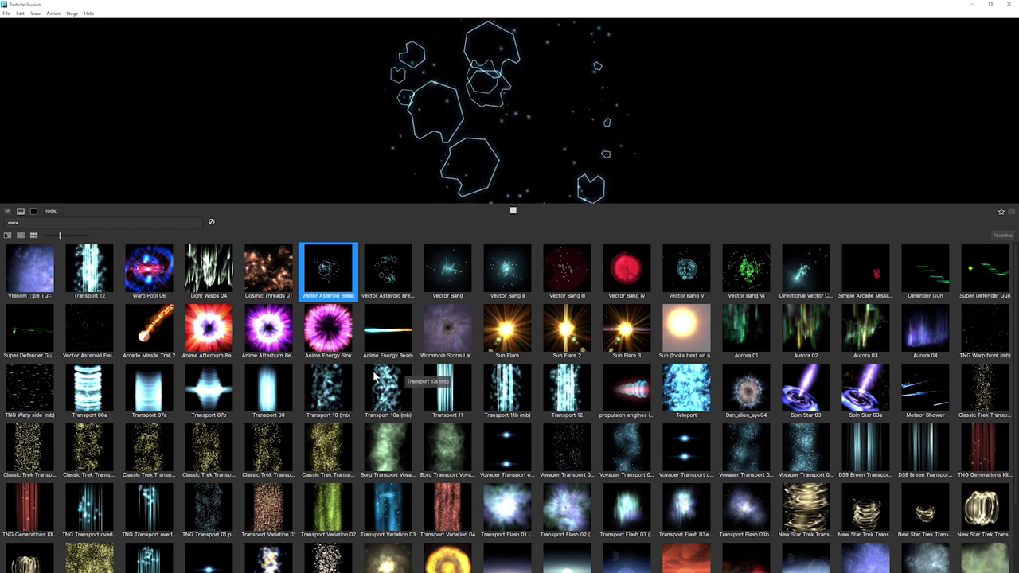
{"action": "left_click", "coordinate": [387, 269]}
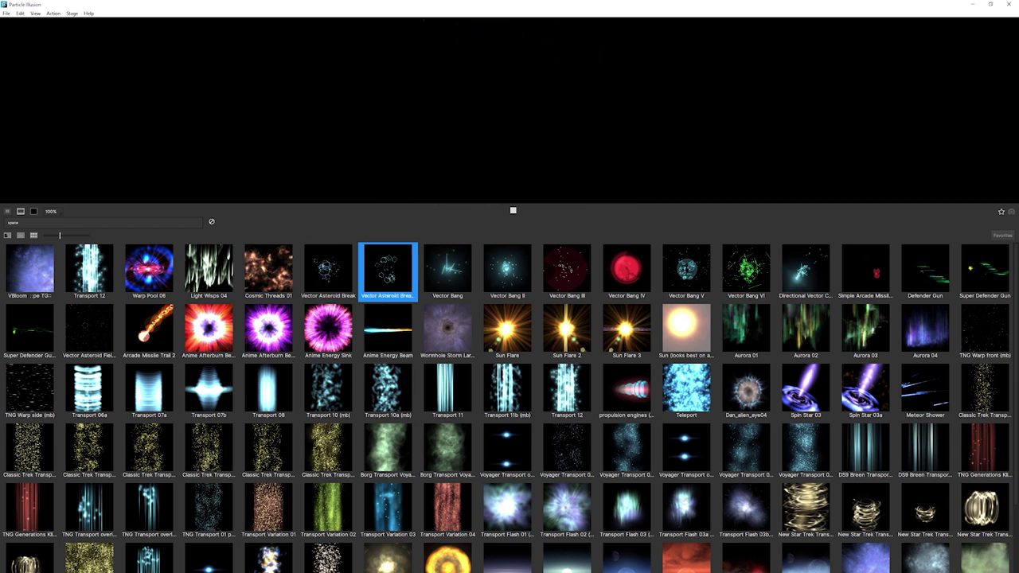
{"action": "left_click", "coordinate": [687, 270]}
{"action": "left_click", "coordinate": [507, 269]}
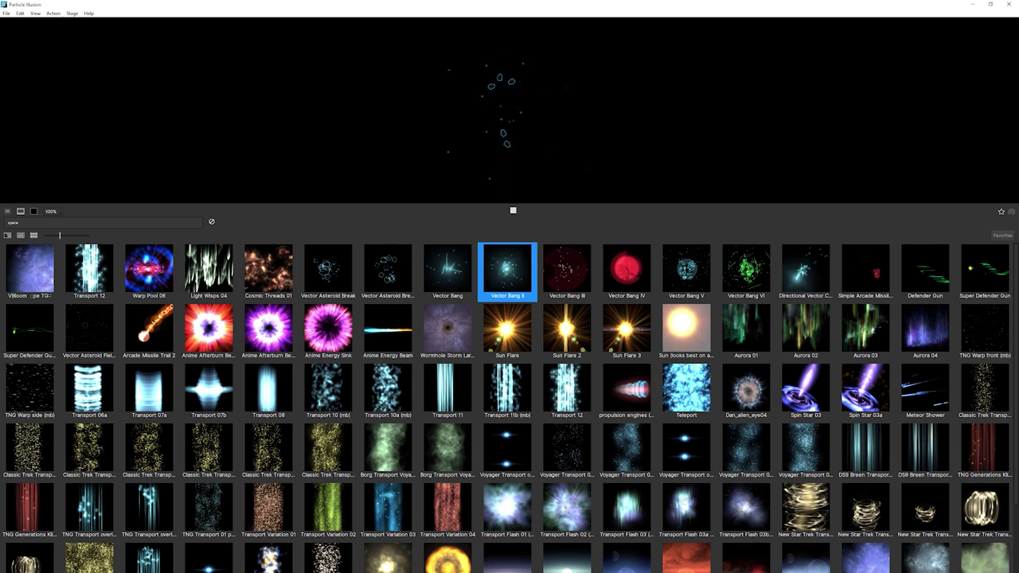
{"action": "left_click", "coordinate": [36, 13]}
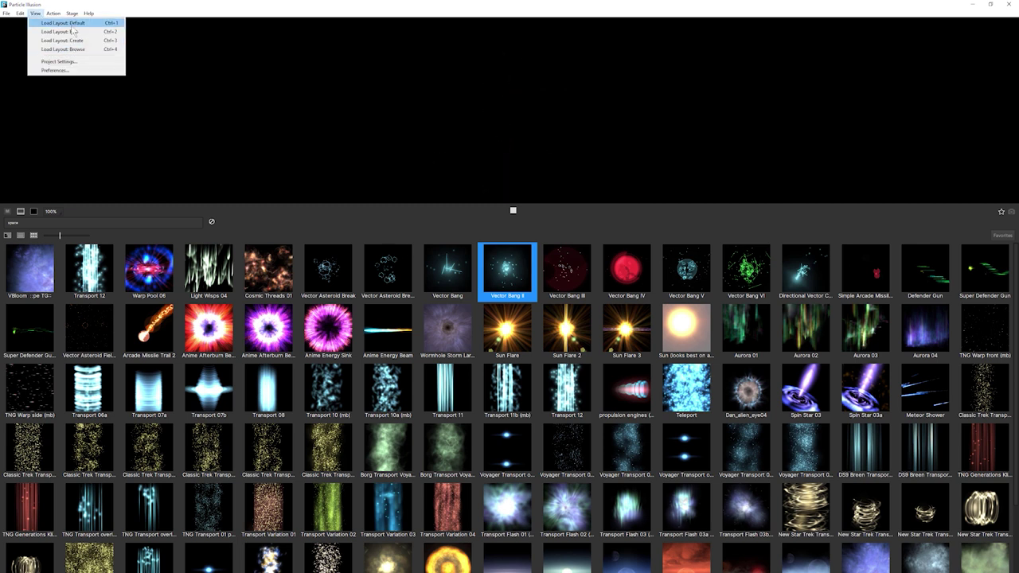
Return to the Default layout and preview Vector Bang and Vector Bang II in the list.
{"action": "left_click", "coordinate": [68, 31]}
{"action": "left_click", "coordinate": [51, 414]}
{"action": "left_click", "coordinate": [51, 402]}
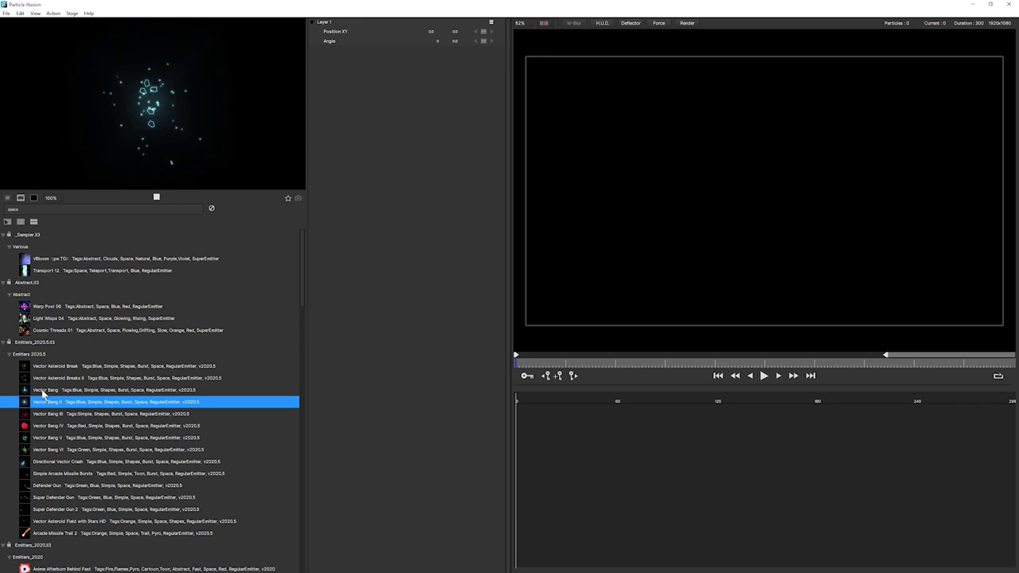
{"action": "left_click", "coordinate": [48, 390]}
{"action": "left_click", "coordinate": [50, 403]}
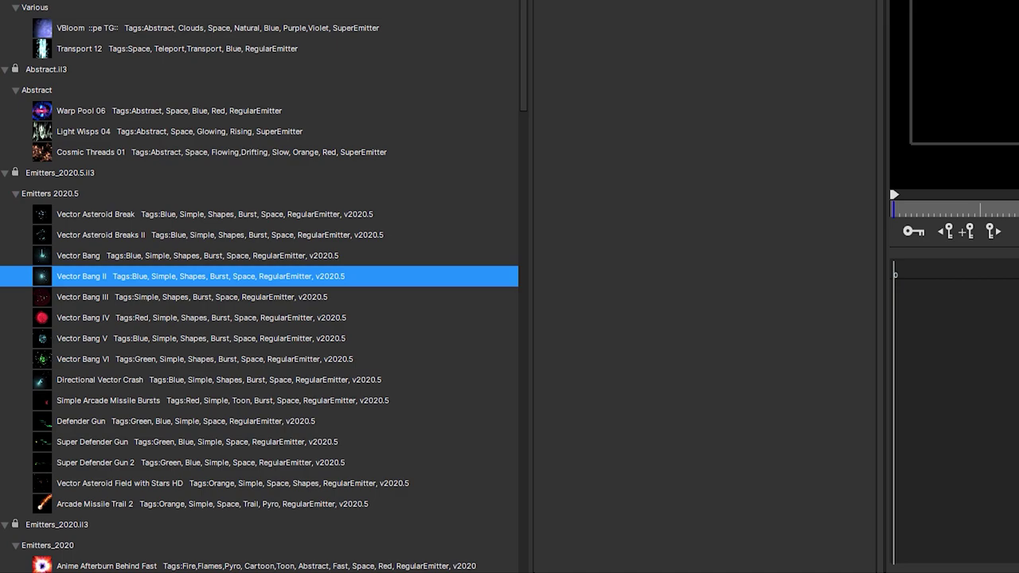
Toggle Search Folder Names and Display Tags in Preferences, then apply the changes.
{"action": "left_click", "coordinate": [37, 7]}
{"action": "left_click", "coordinate": [56, 75]}
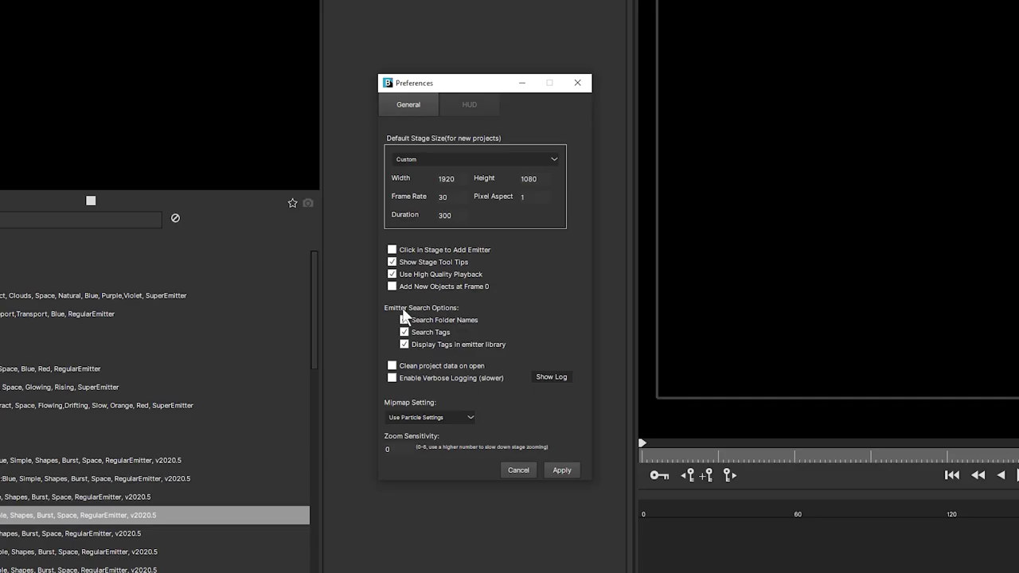
{"action": "left_click", "coordinate": [403, 318]}
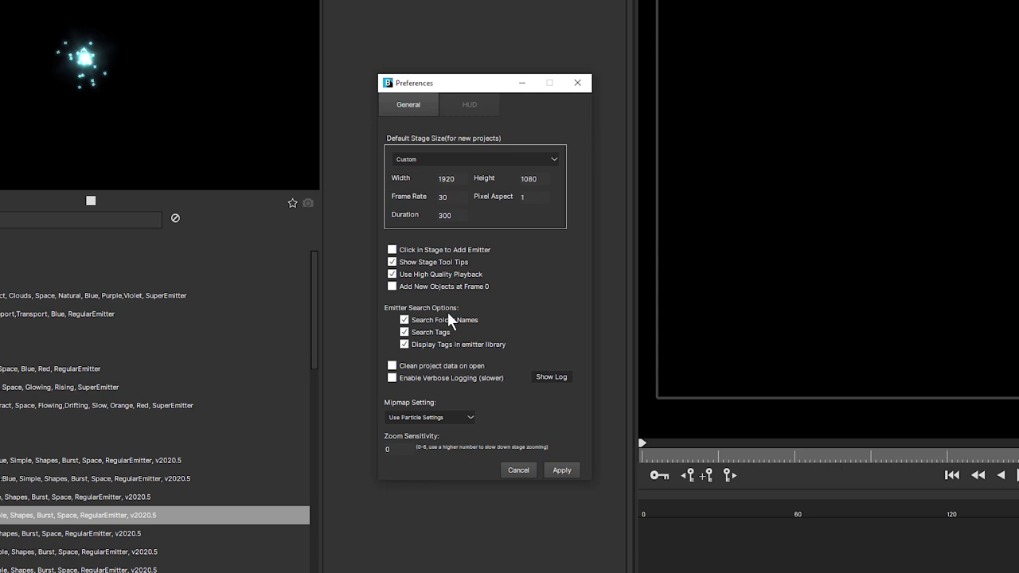
{"action": "left_click", "coordinate": [404, 345]}
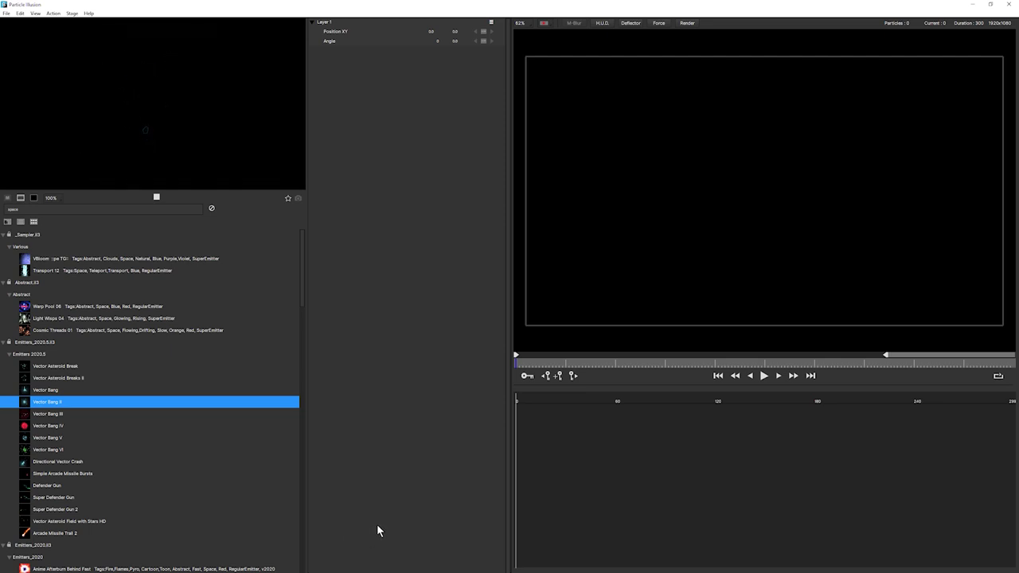
{"action": "left_click", "coordinate": [20, 14]}
{"action": "left_click", "coordinate": [72, 77]}
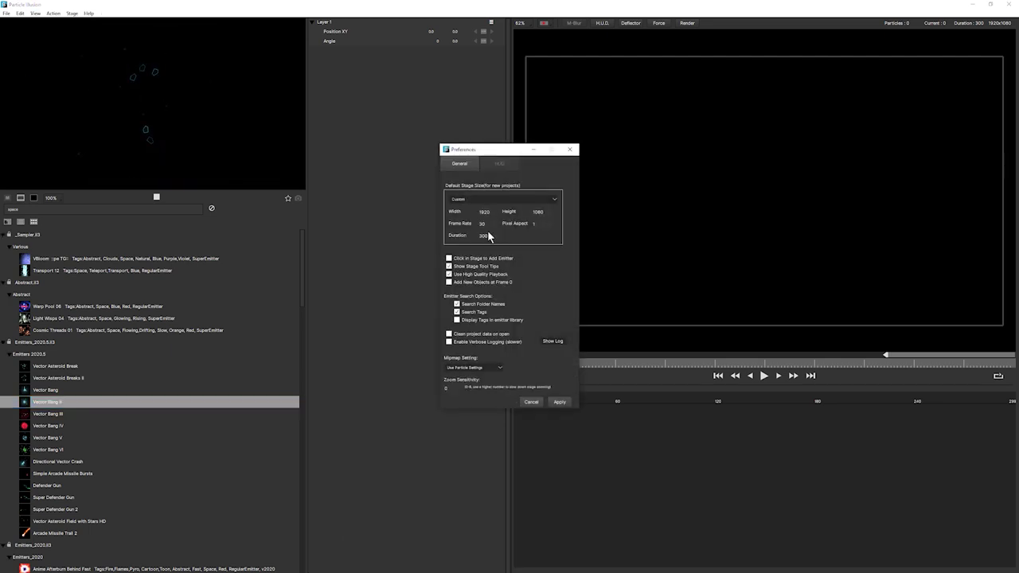
{"action": "left_click", "coordinate": [562, 402]}
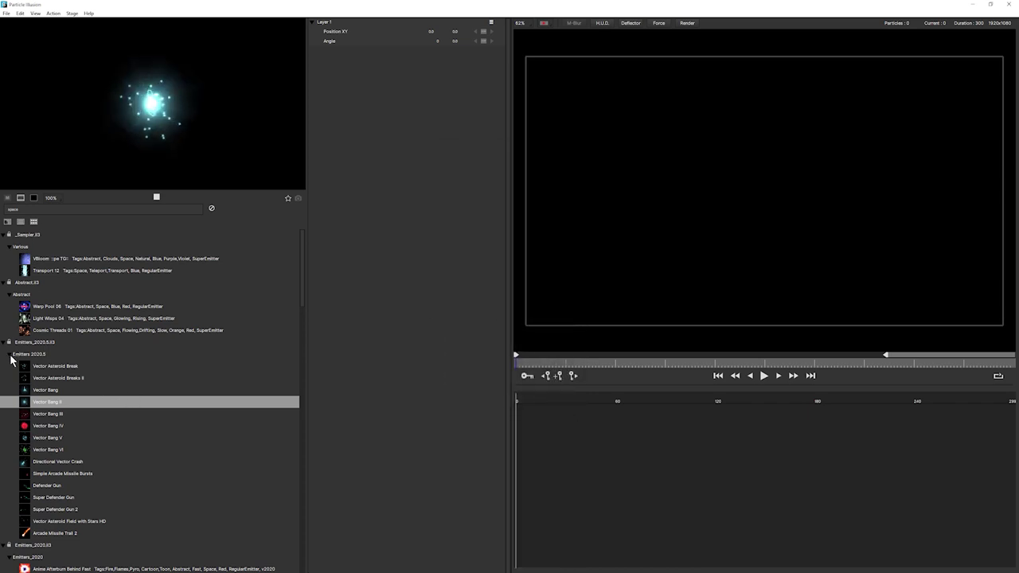
Append 'simple' to the emitter search and preview Vector Asteroid Field with Stars HD.
{"action": "left_click", "coordinate": [87, 401]}
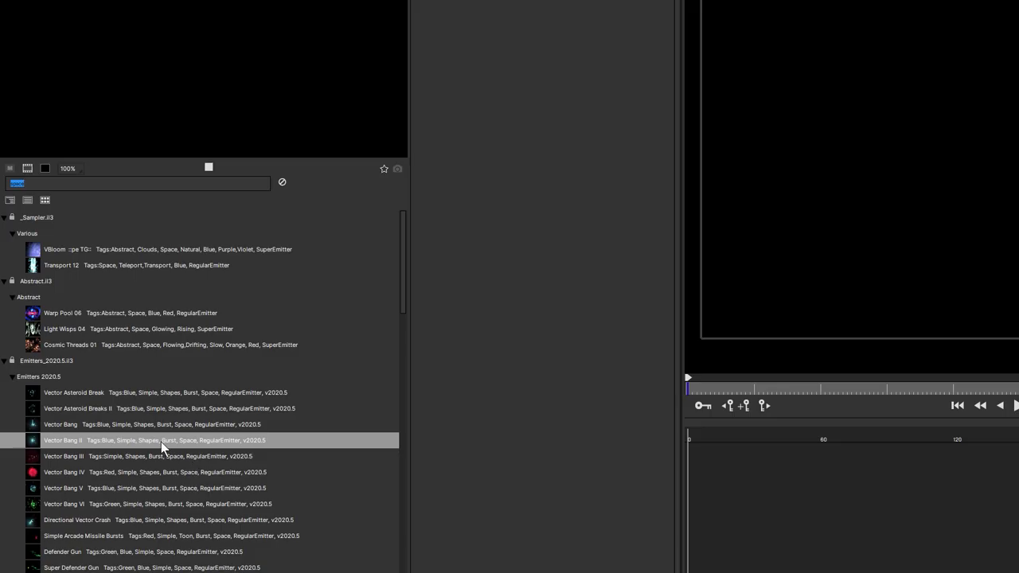
{"action": "key", "text": "End"}
{"action": "type", "text": "simple"}
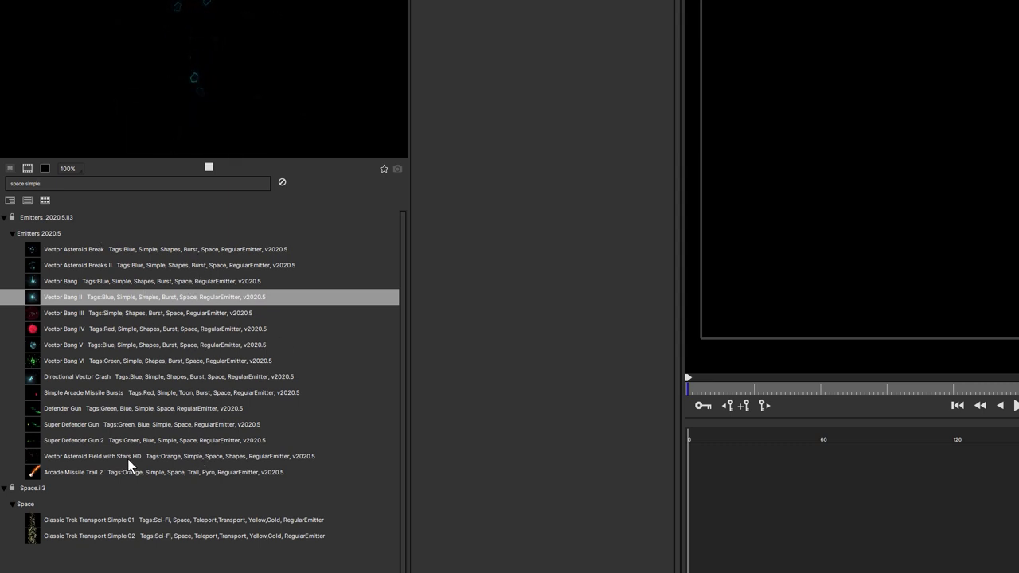
{"action": "left_click", "coordinate": [171, 456]}
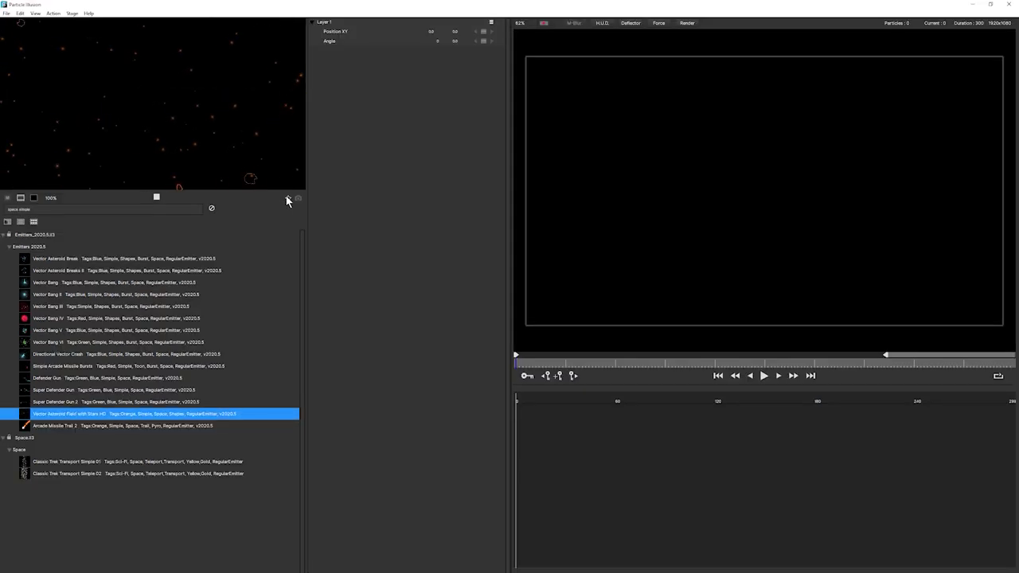
Preview Super Defender Gun 2, Super Defender Gun, Defender Gun, Simple Arcade Missile Bursts and Directional Vector Crash.
{"action": "left_click", "coordinate": [84, 401]}
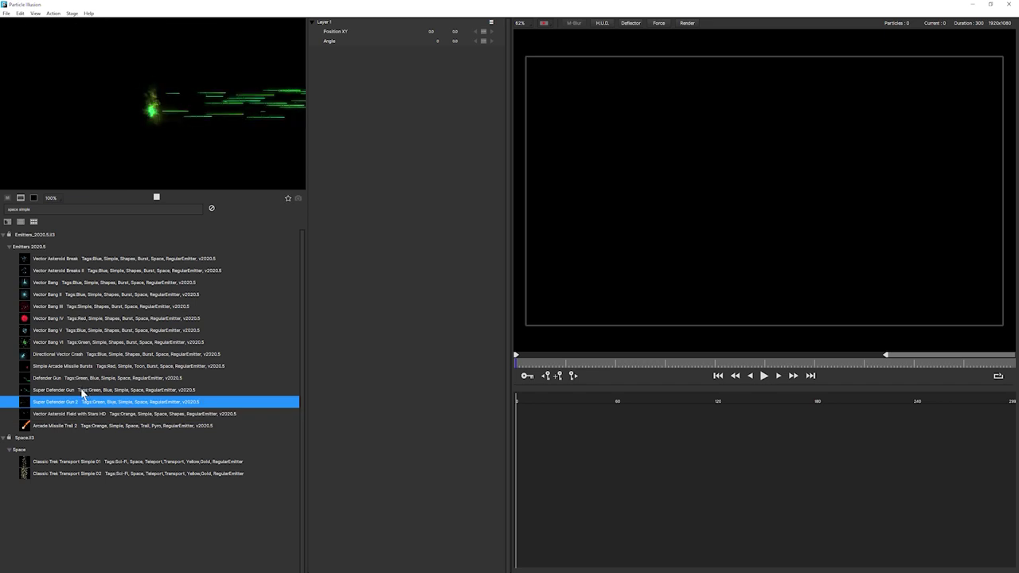
{"action": "left_click", "coordinate": [84, 391]}
{"action": "left_click", "coordinate": [87, 378]}
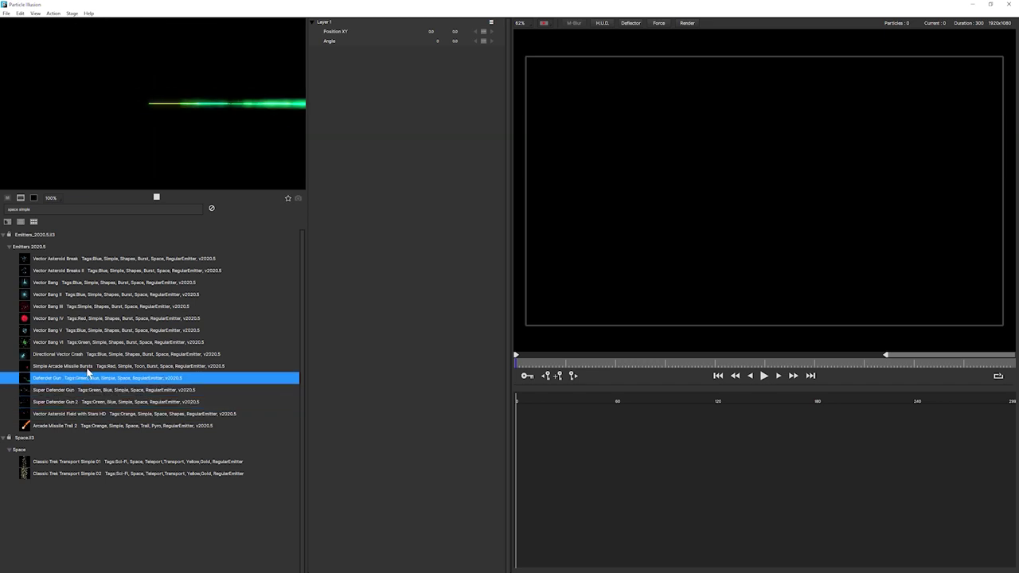
{"action": "left_click", "coordinate": [88, 367]}
{"action": "left_click", "coordinate": [67, 378]}
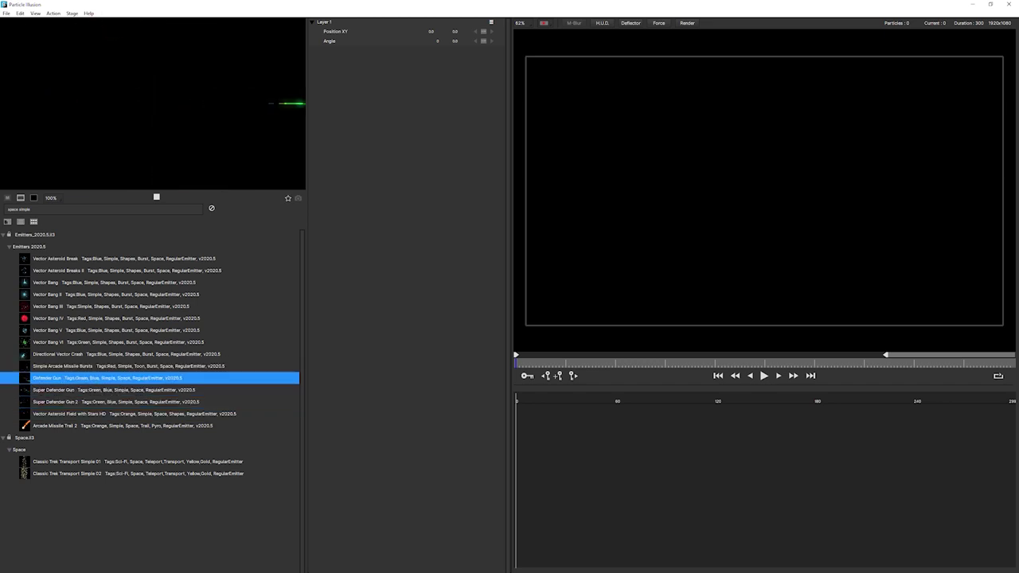
{"action": "left_click", "coordinate": [80, 366]}
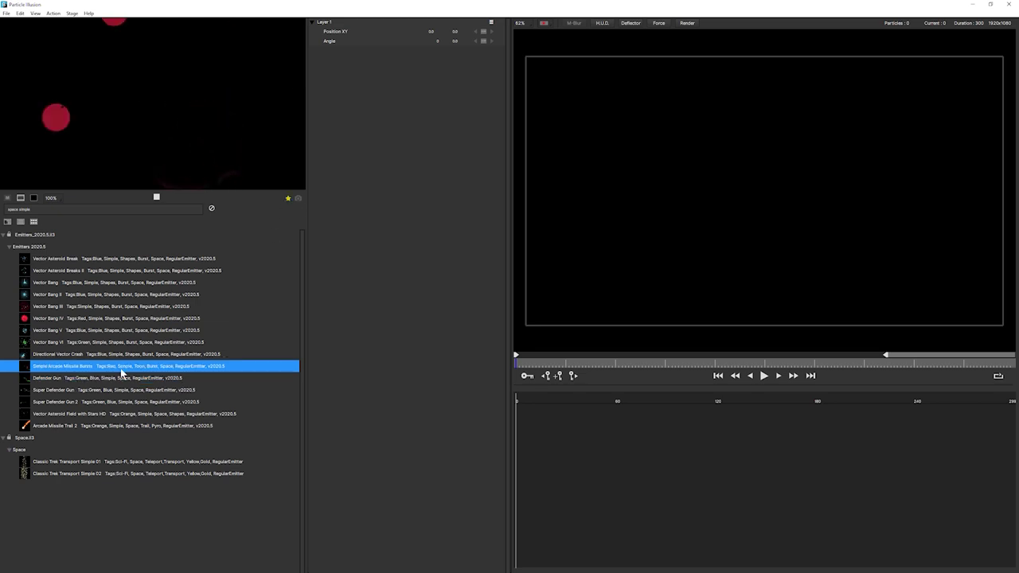
{"action": "left_click", "coordinate": [83, 354]}
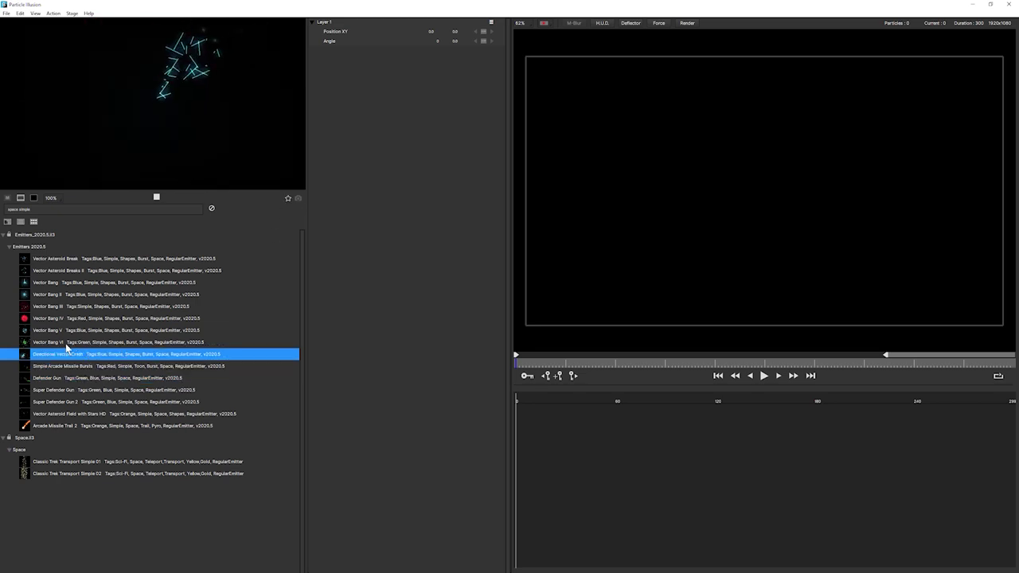
Compare Vector Bang VI, V and IV, then mark Vector Bang V as a favourite.
{"action": "left_click", "coordinate": [35, 342]}
{"action": "left_click", "coordinate": [36, 330]}
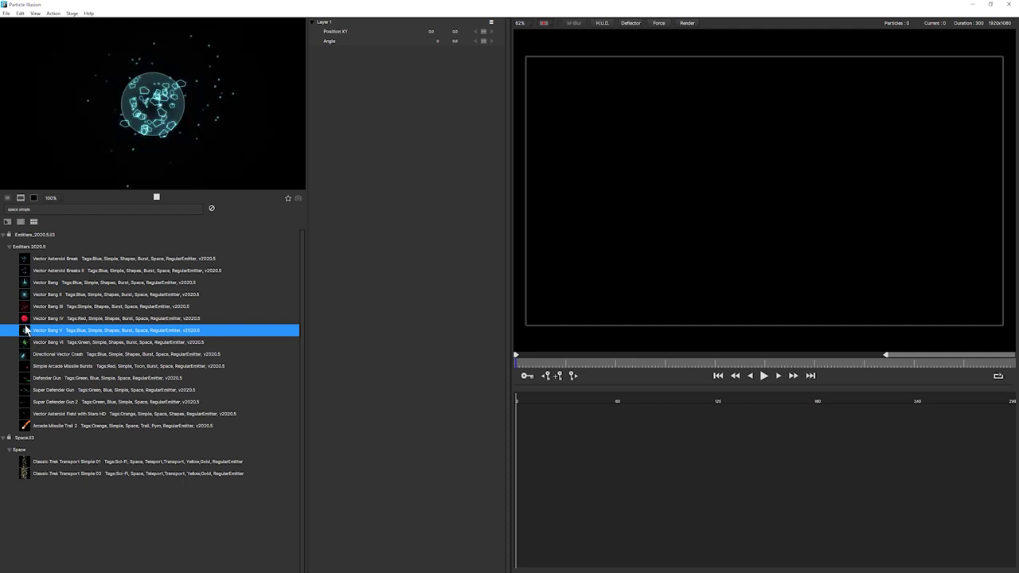
{"action": "left_click", "coordinate": [26, 320]}
{"action": "left_click", "coordinate": [32, 331]}
{"action": "left_click", "coordinate": [288, 197]}
Preview Vector Bang II, Vector Bang, Vector Asteroid Breaks II and Vector Asteroid Break.
{"action": "left_click", "coordinate": [60, 296]}
{"action": "left_click", "coordinate": [60, 285]}
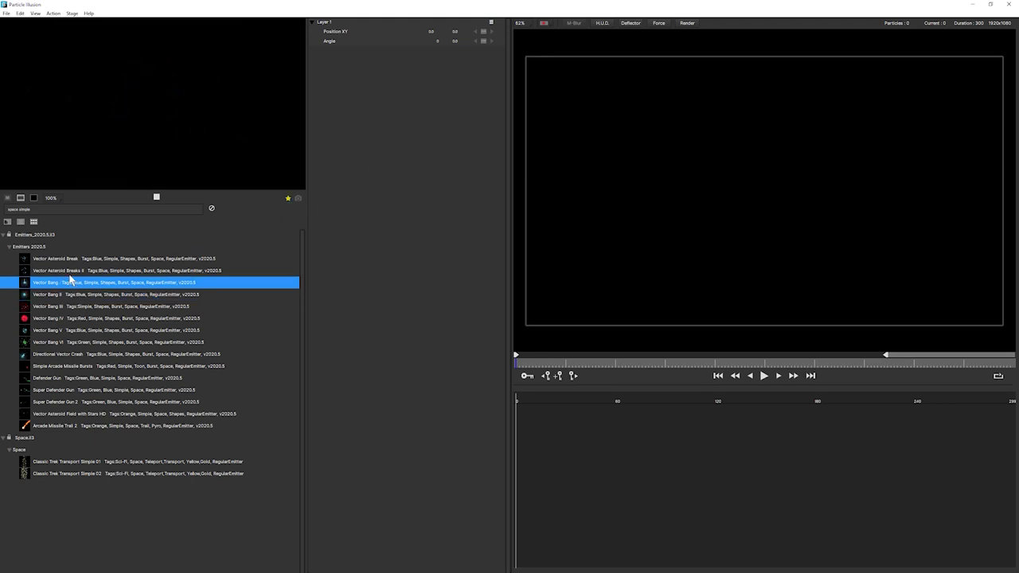
{"action": "left_click", "coordinate": [72, 272]}
{"action": "left_click", "coordinate": [69, 260]}
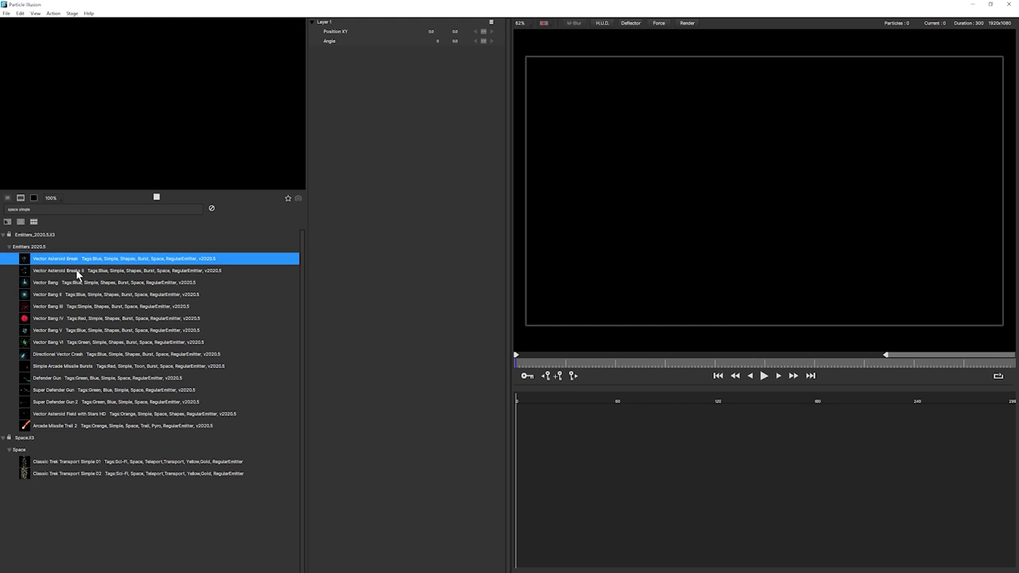
Clear the search, show the library as thumbnails filtered to favourites, and preview them.
{"action": "left_click", "coordinate": [212, 209]}
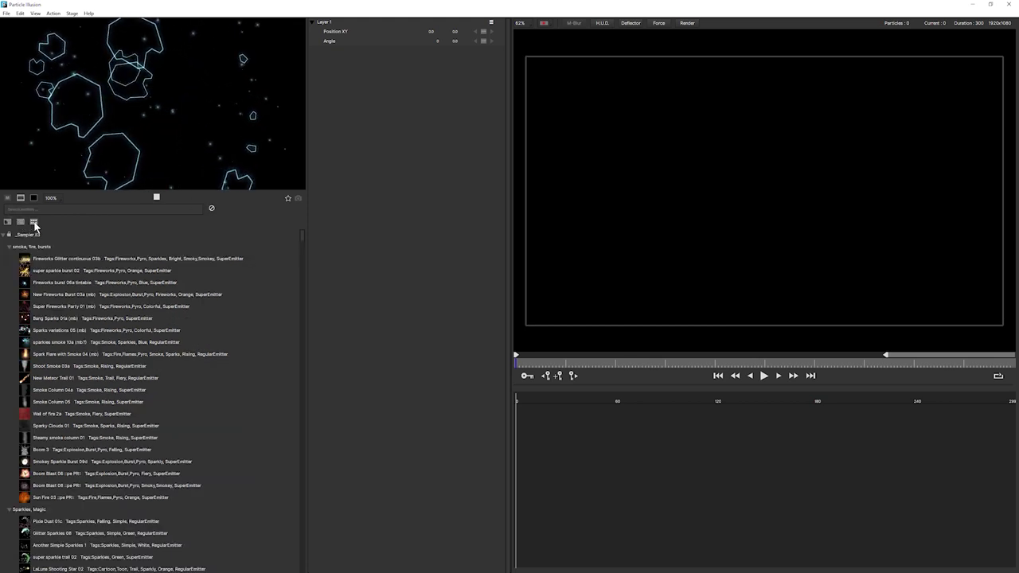
{"action": "left_click", "coordinate": [33, 222]}
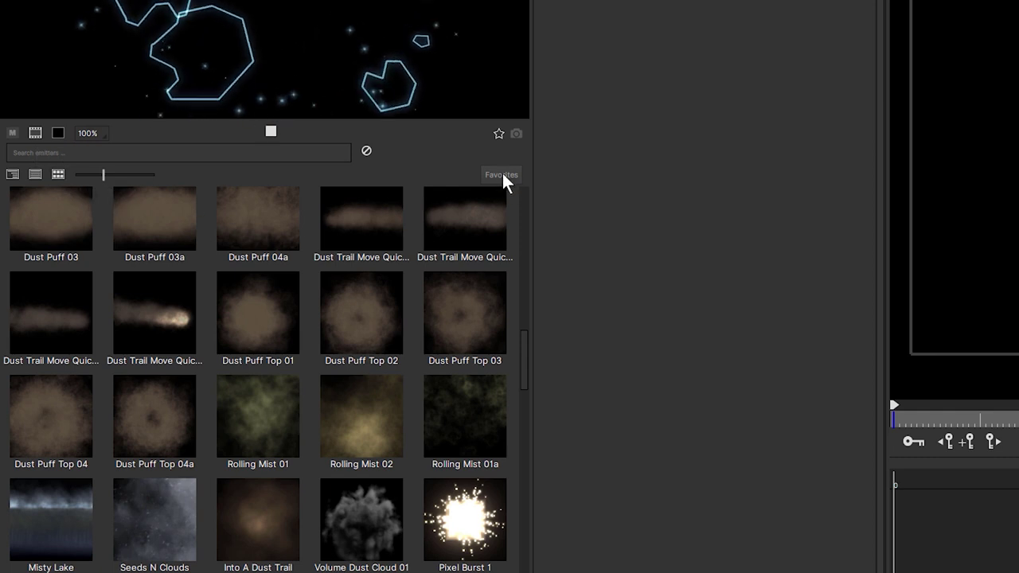
{"action": "left_click", "coordinate": [503, 176]}
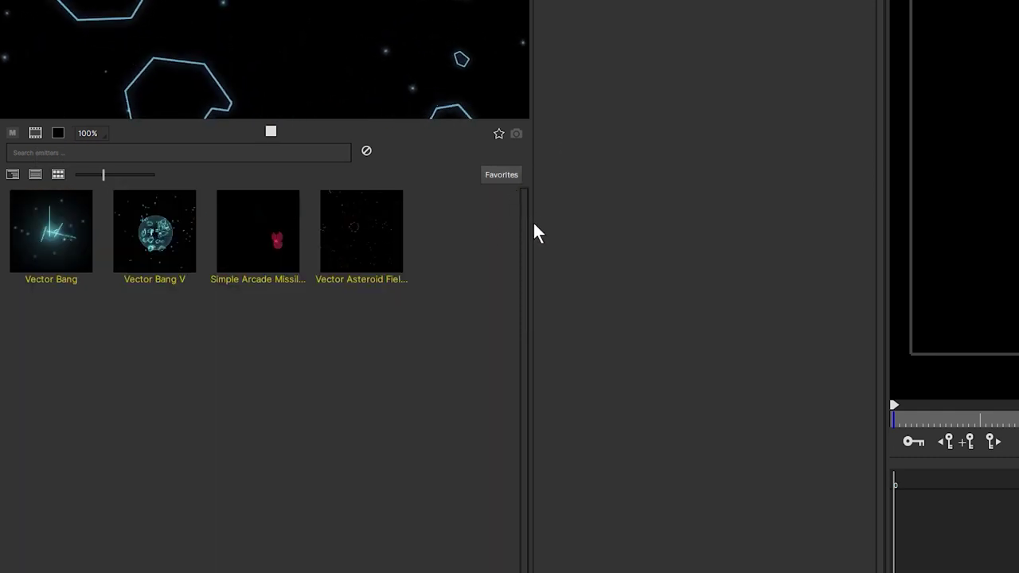
{"action": "left_click", "coordinate": [64, 235]}
{"action": "left_click", "coordinate": [163, 242]}
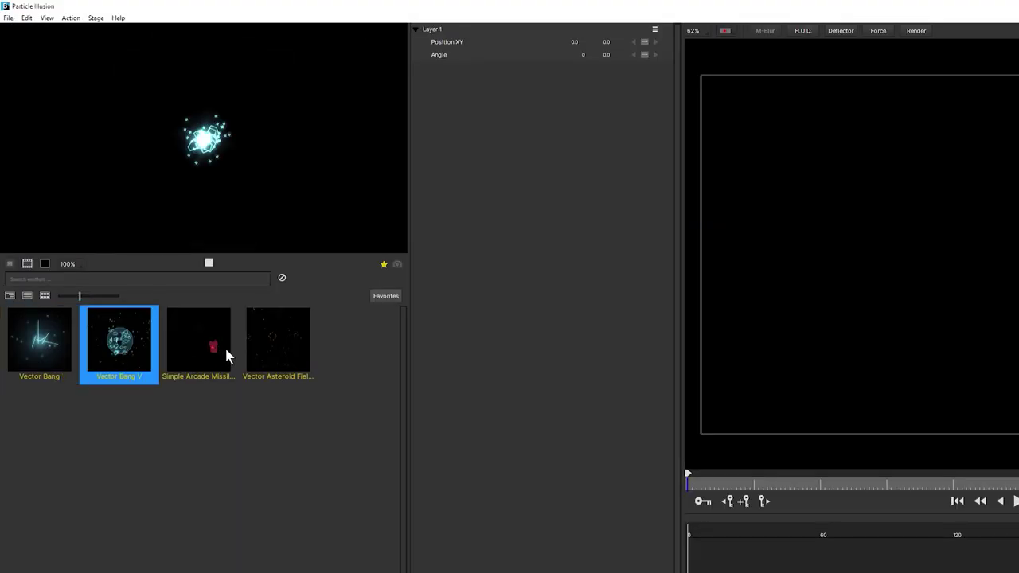
{"action": "left_click", "coordinate": [226, 352]}
{"action": "left_click", "coordinate": [268, 348]}
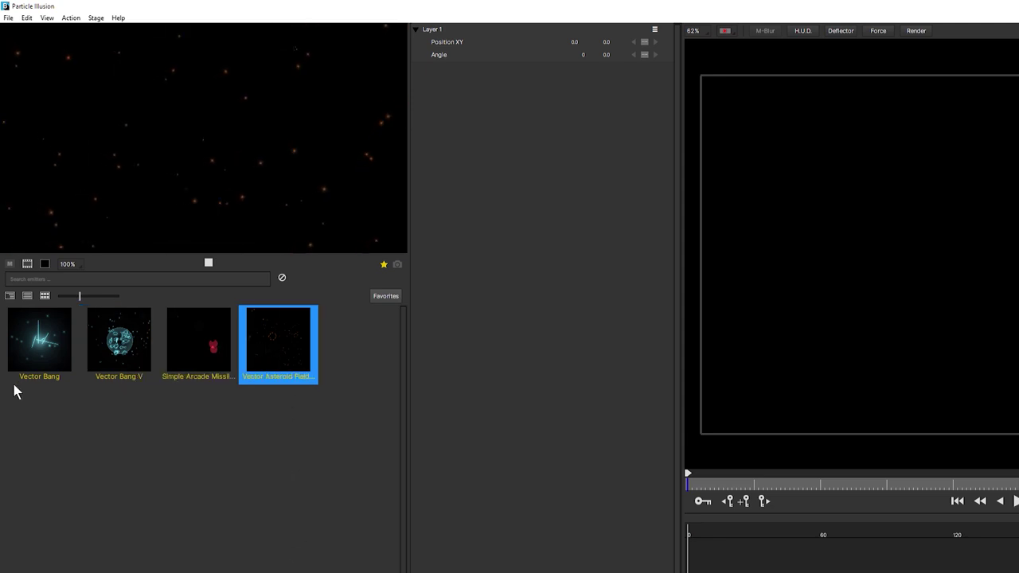
Remove Vector Bang from the favourites and preview the remaining favourite emitters.
{"action": "left_click", "coordinate": [40, 370]}
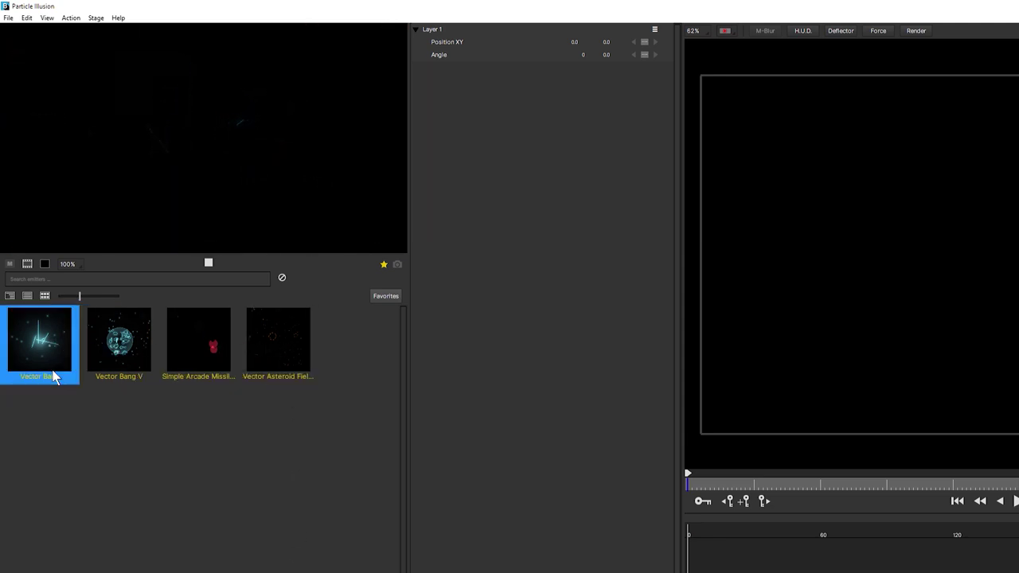
{"action": "left_click", "coordinate": [384, 264]}
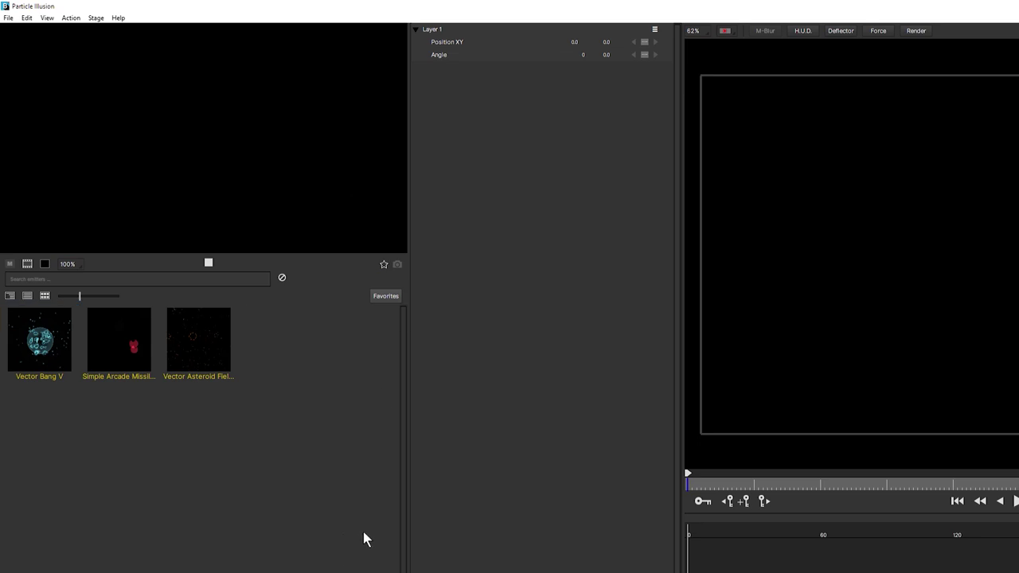
{"action": "left_click", "coordinate": [35, 341]}
{"action": "left_click", "coordinate": [120, 342]}
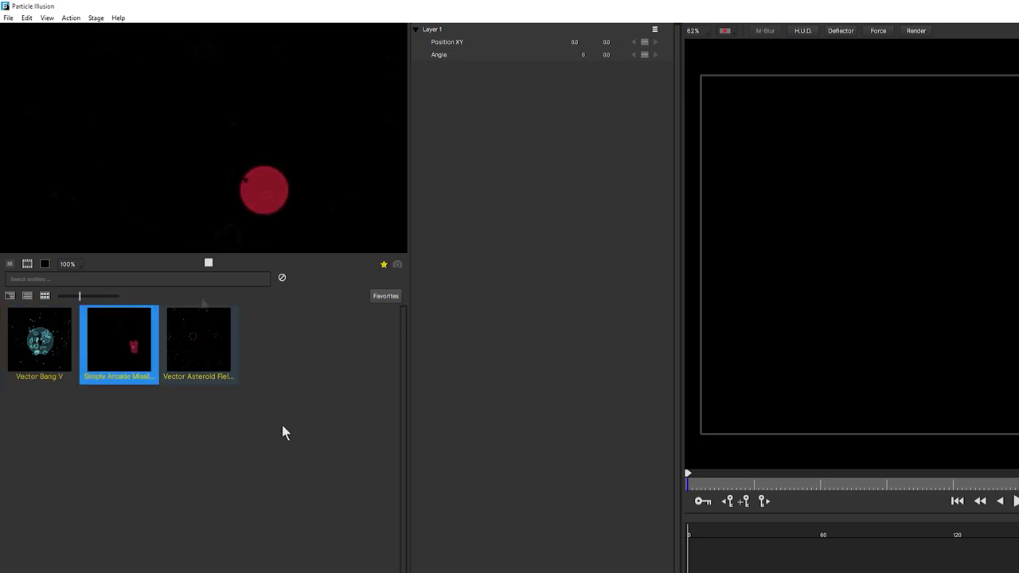
{"action": "left_click", "coordinate": [199, 342]}
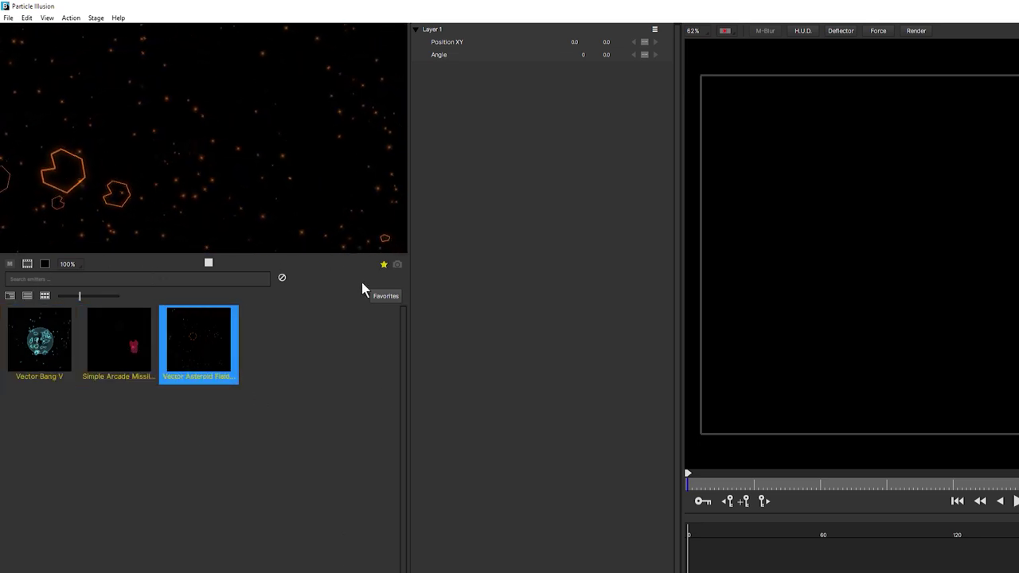
Add Arcade Missile Trail 2 from the full library, then show only favourites again.
{"action": "left_click", "coordinate": [385, 295]}
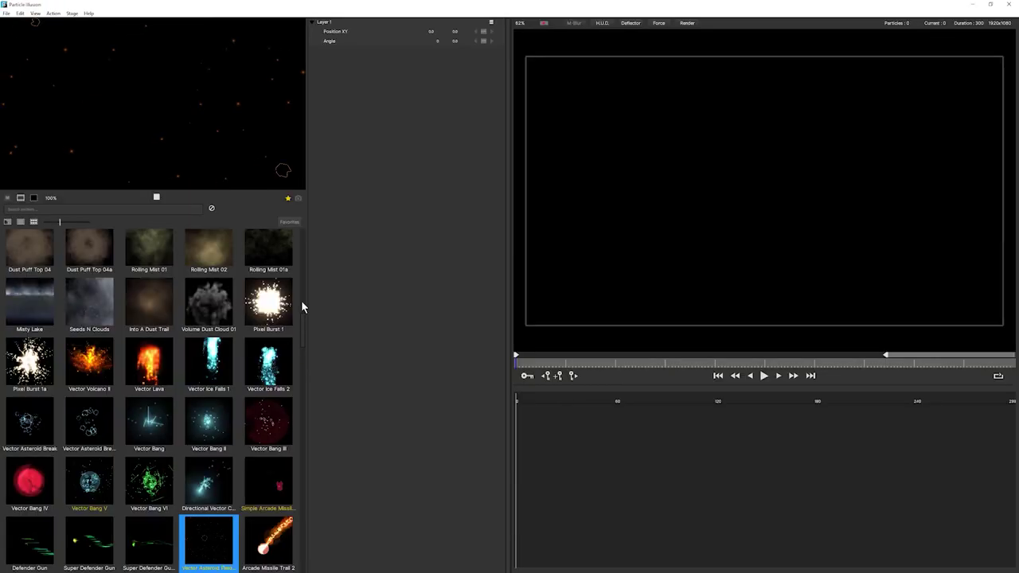
{"action": "left_click", "coordinate": [268, 542]}
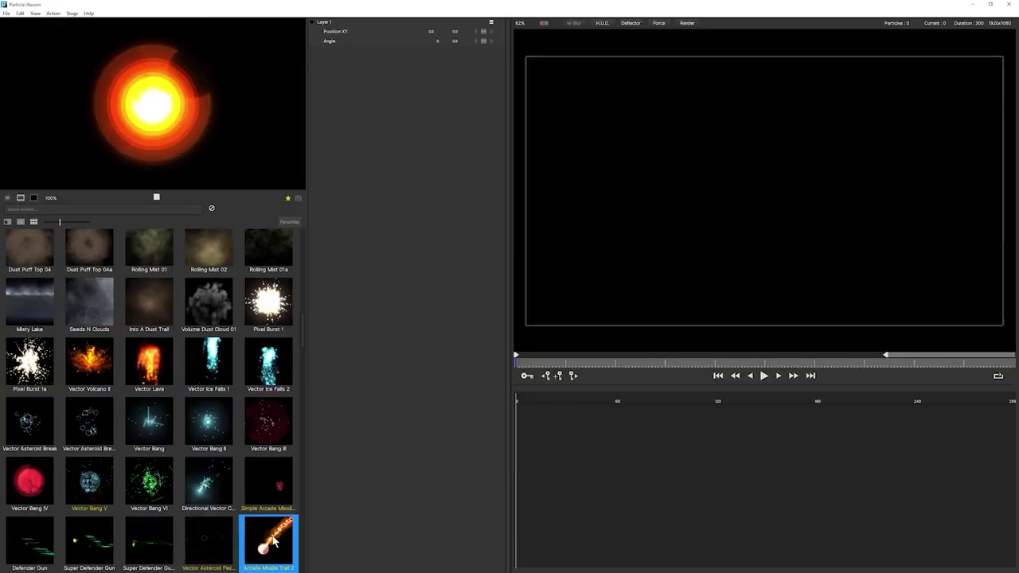
{"action": "left_click", "coordinate": [289, 221]}
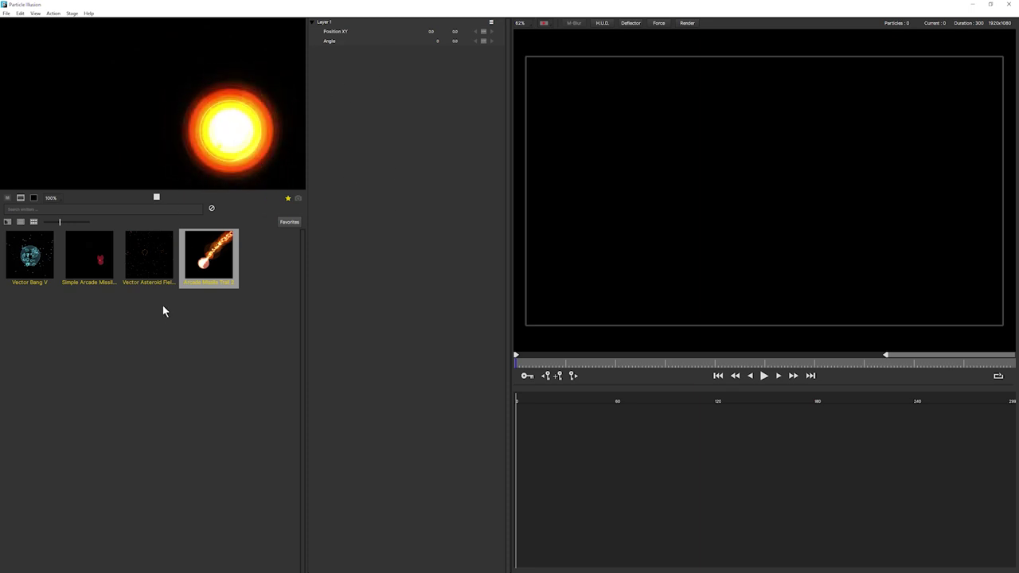
Add Vector Asteroid Field with Stars HD, Arcade Missile Trail 2 and Vector Bang V to Layer 1.
{"action": "double_click", "coordinate": [143, 257]}
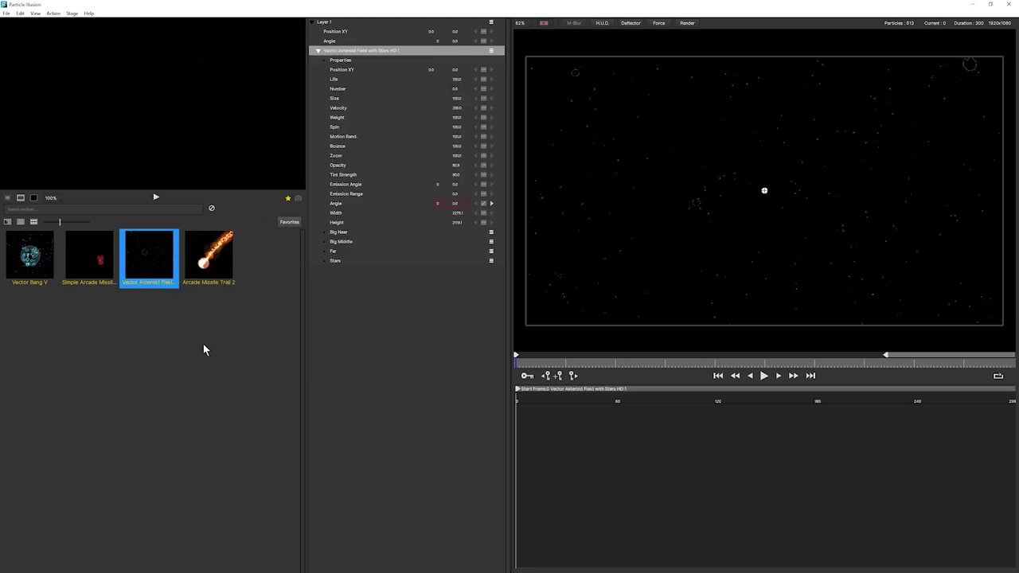
{"action": "double_click", "coordinate": [191, 267]}
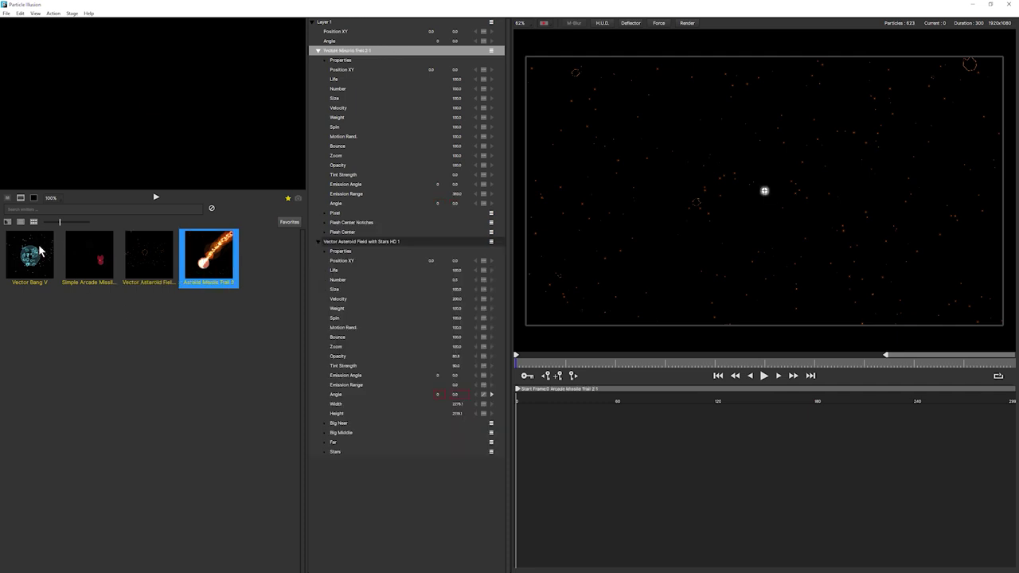
{"action": "double_click", "coordinate": [34, 253]}
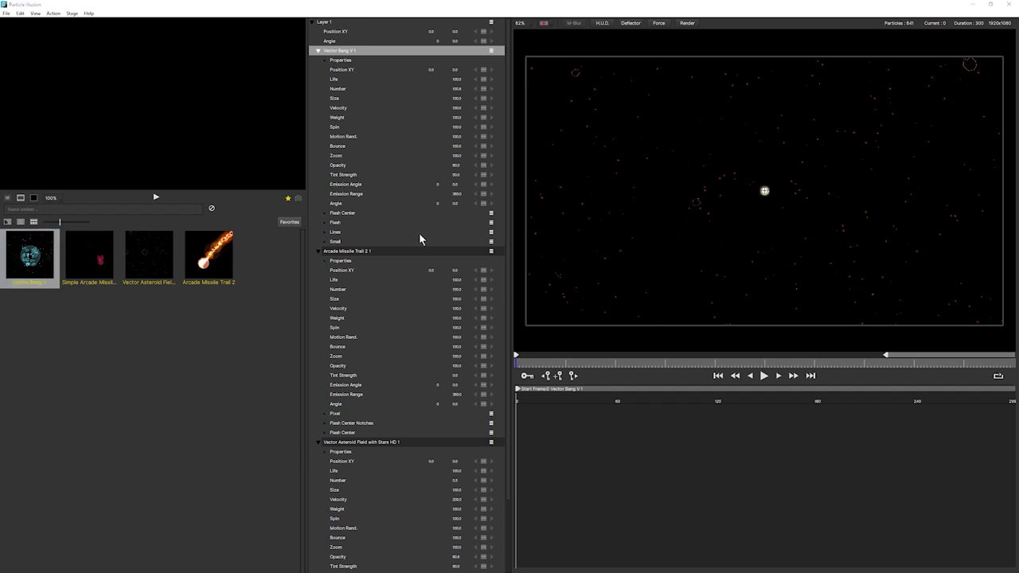
Play the scene preview, stop it, and collapse the Arcade Missile Trail 2 1 settings.
{"action": "left_click", "coordinate": [766, 377]}
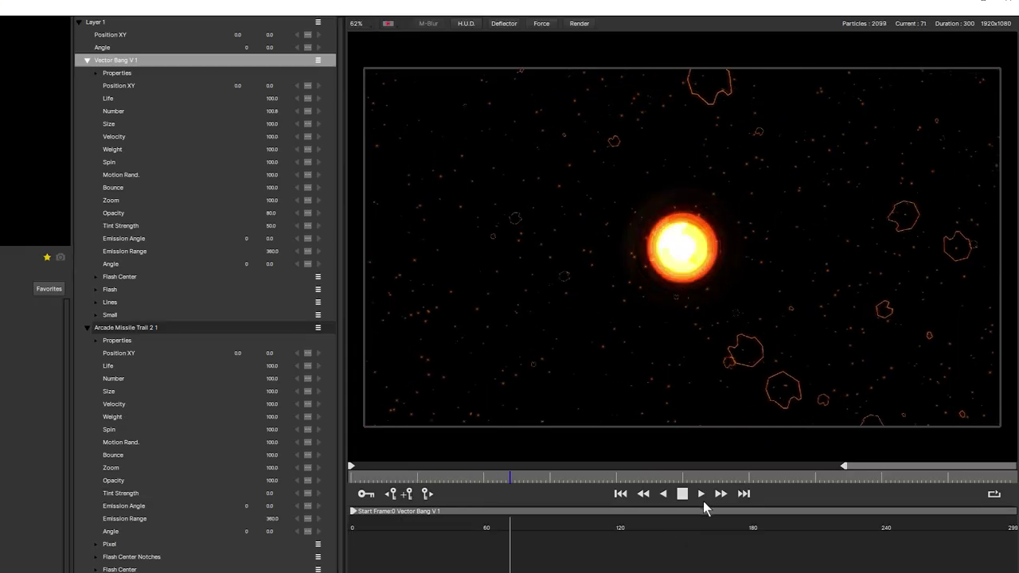
{"action": "key", "text": "space"}
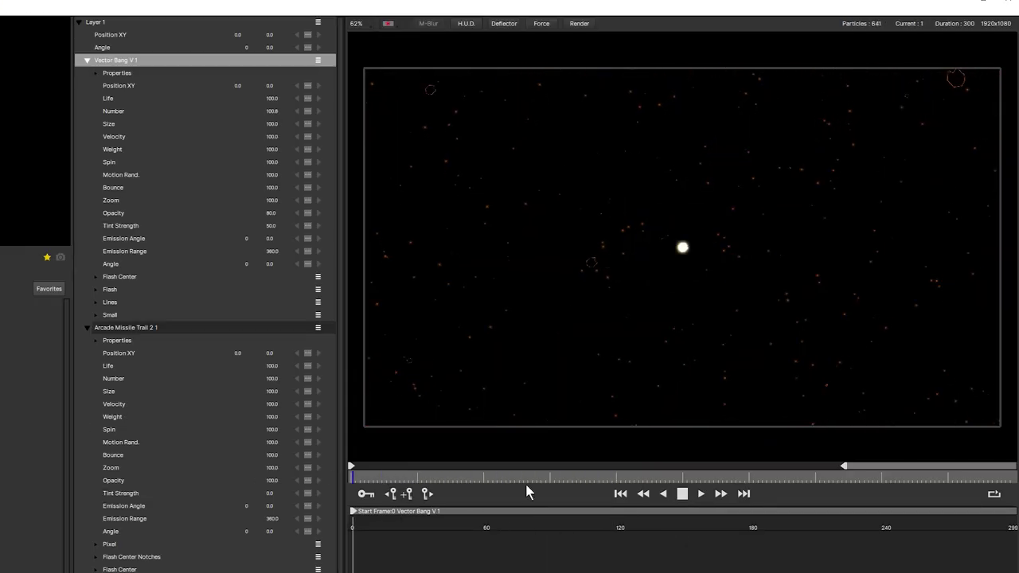
{"action": "left_click_drag", "start_coordinate": [77, 329], "coordinate": [86, 339]}
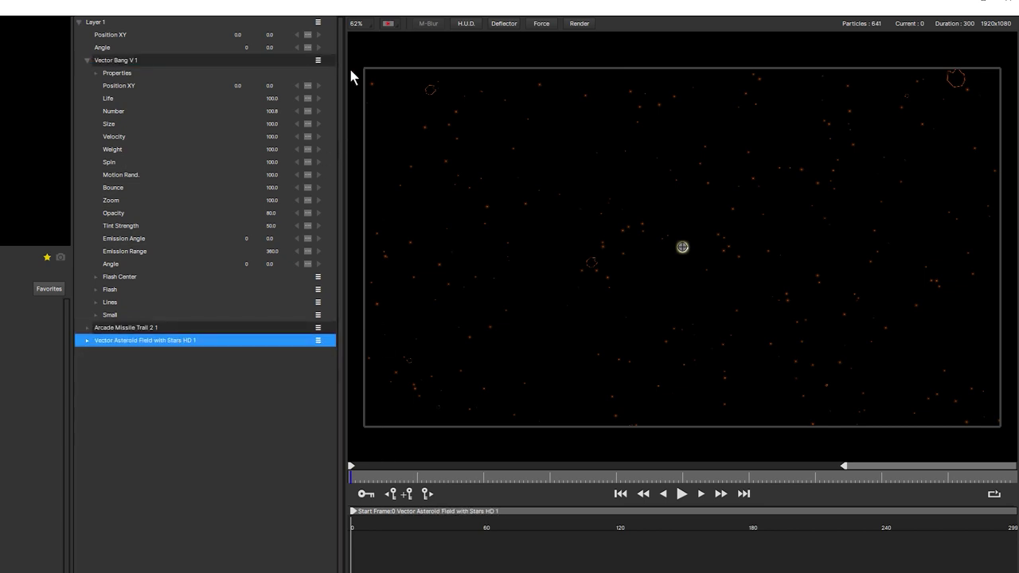
Disable the Vector Bang V 1 and Arcade Missile Trail 2 1 emitters.
{"action": "left_click", "coordinate": [317, 62]}
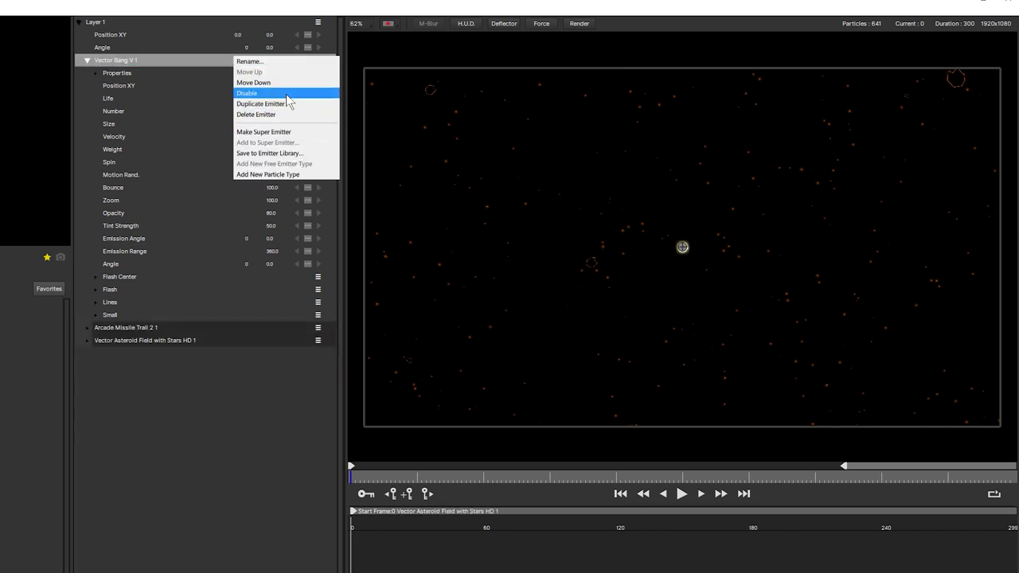
{"action": "left_click", "coordinate": [279, 95]}
{"action": "left_click", "coordinate": [317, 329]}
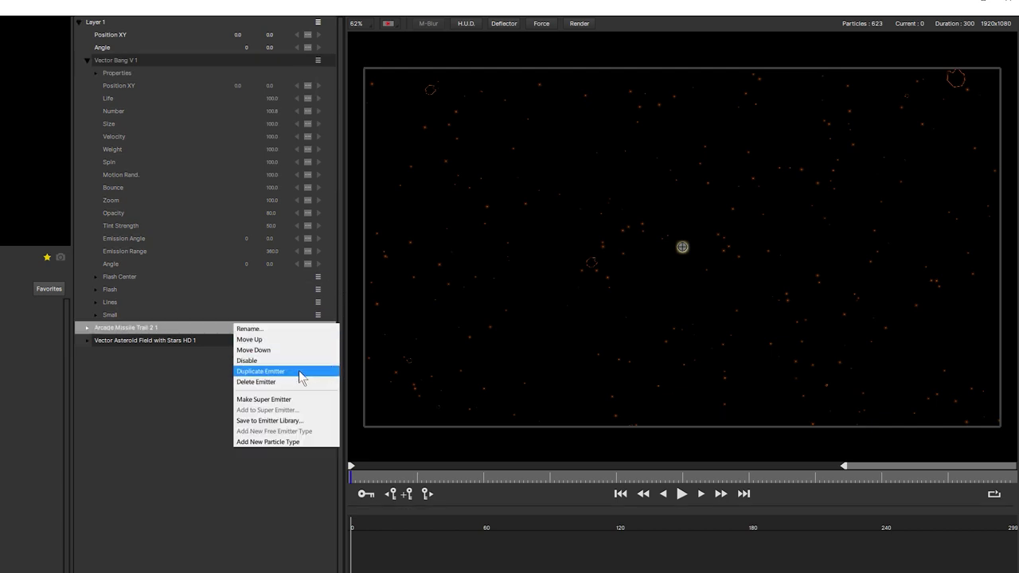
{"action": "left_click", "coordinate": [141, 342]}
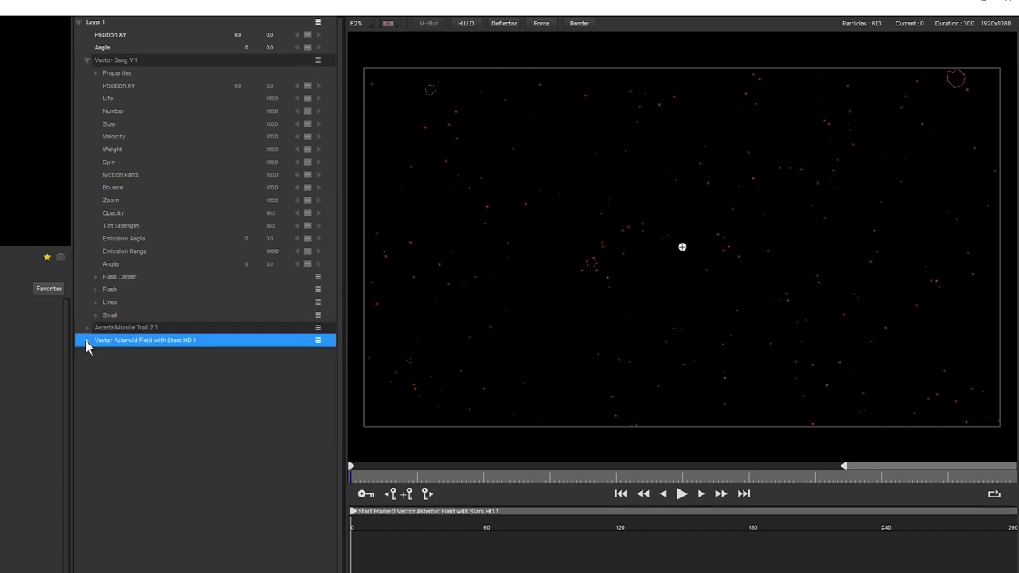
Expand Vector Asteroid Field with Stars HD 1, play the asteroids alone, and scrub back near frame 80.
{"action": "left_click", "coordinate": [87, 340]}
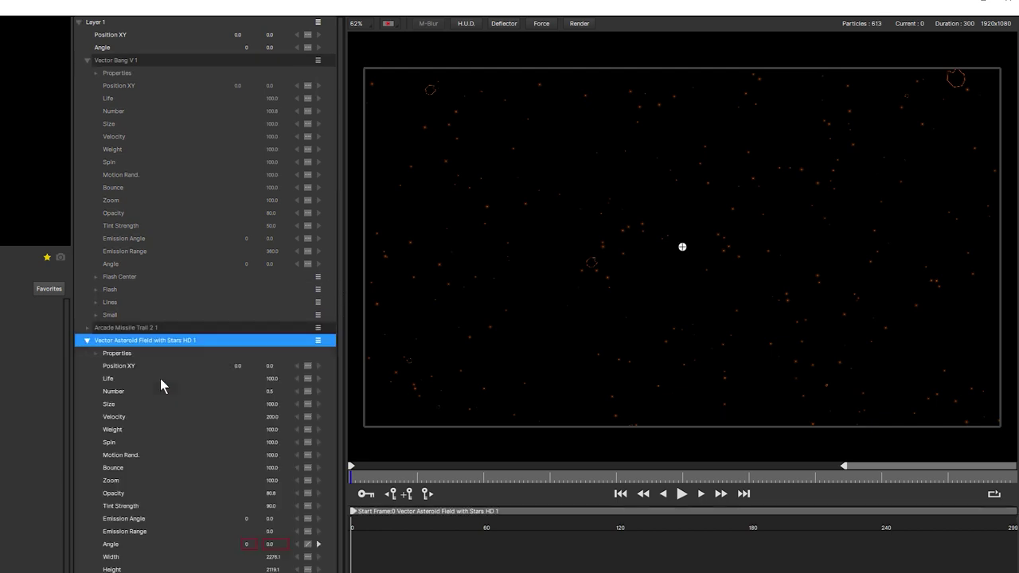
{"action": "left_click", "coordinate": [88, 62]}
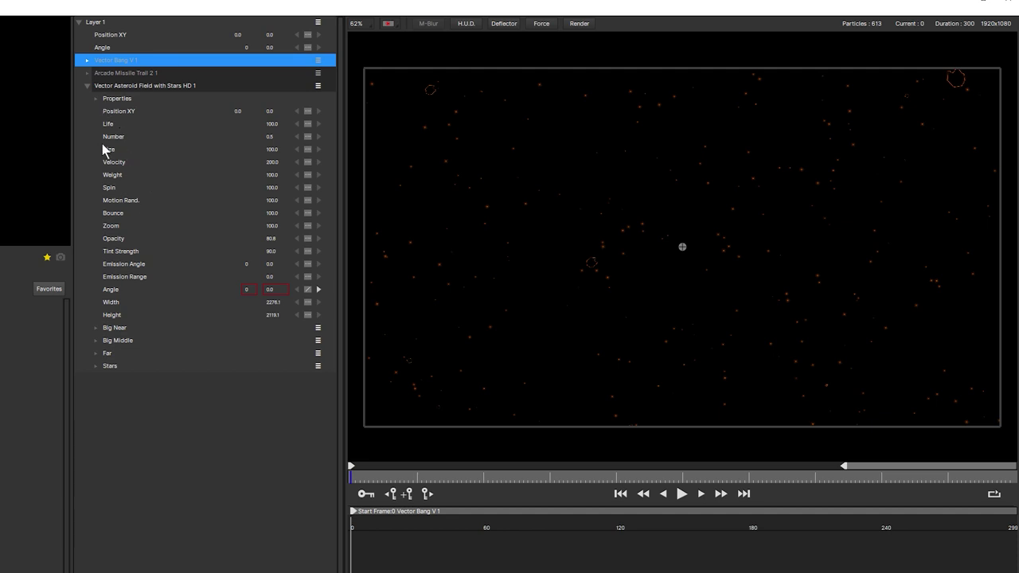
{"action": "left_click", "coordinate": [700, 491]}
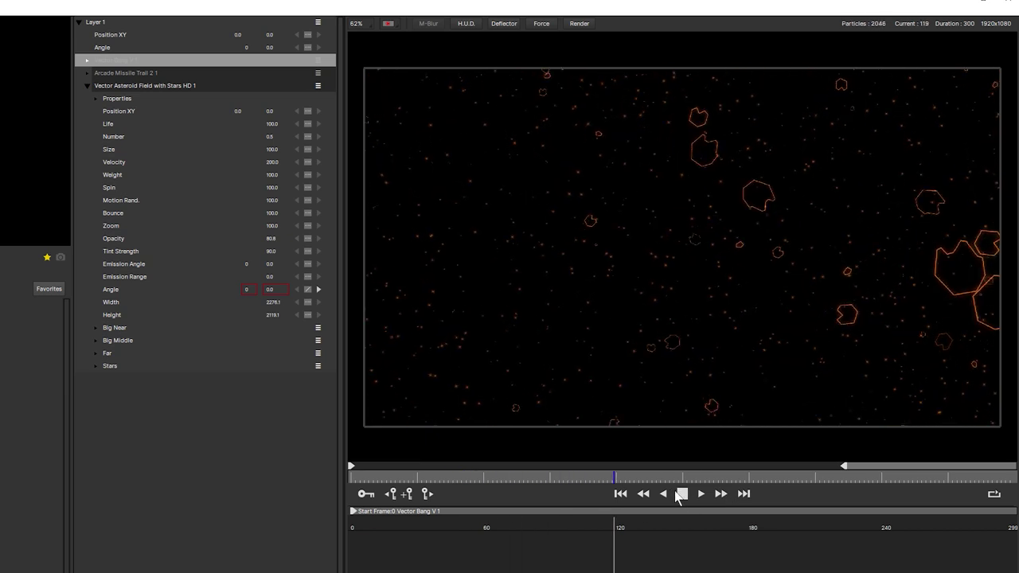
{"action": "left_click", "coordinate": [682, 494]}
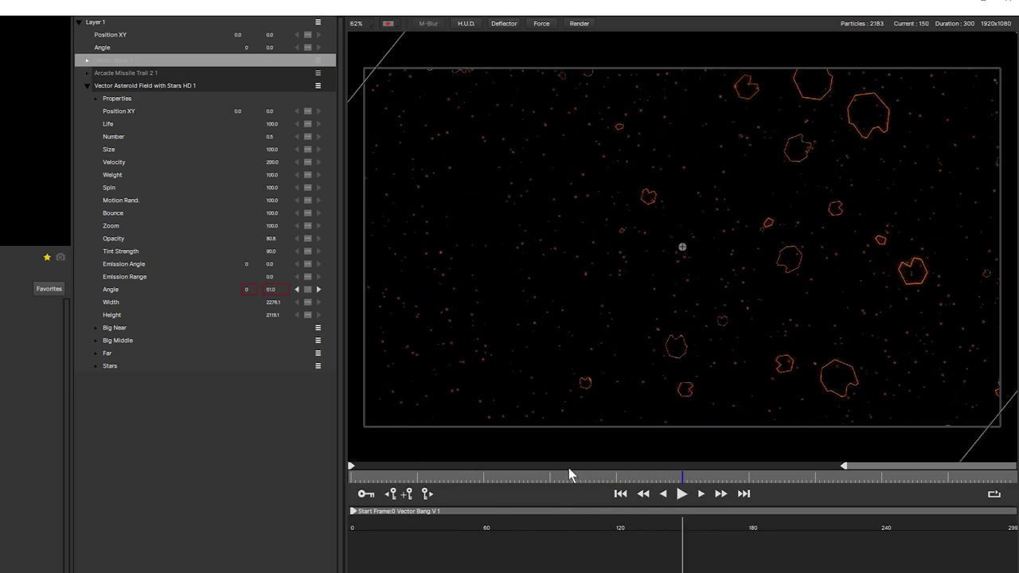
{"action": "left_click_drag", "start_coordinate": [564, 475], "coordinate": [545, 539]}
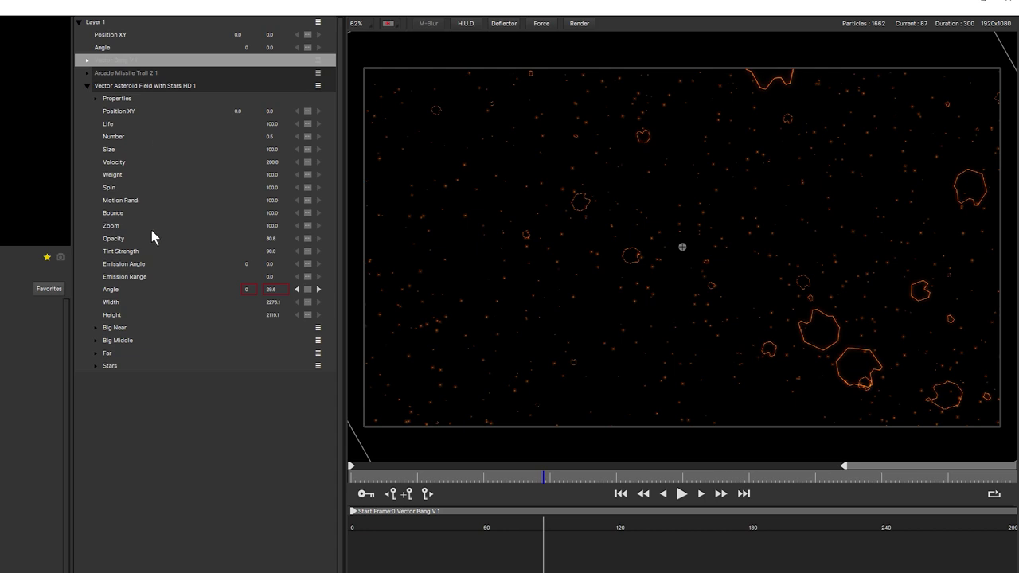
Set the asteroid field's tint colour to pure green #00ff00.
{"action": "left_click", "coordinate": [93, 96]}
{"action": "left_click", "coordinate": [295, 149]}
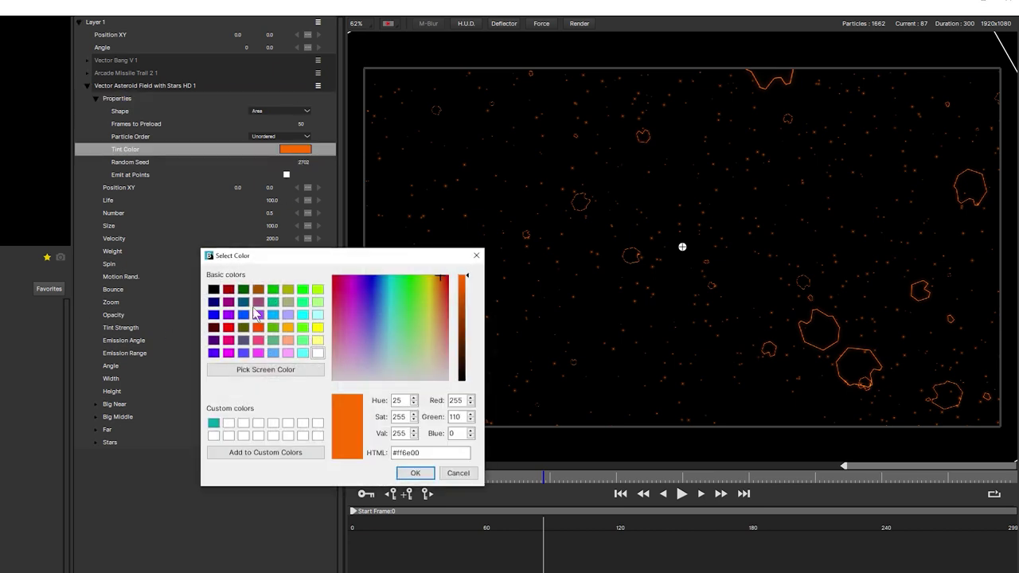
{"action": "left_click", "coordinate": [318, 303]}
{"action": "left_click", "coordinate": [303, 288]}
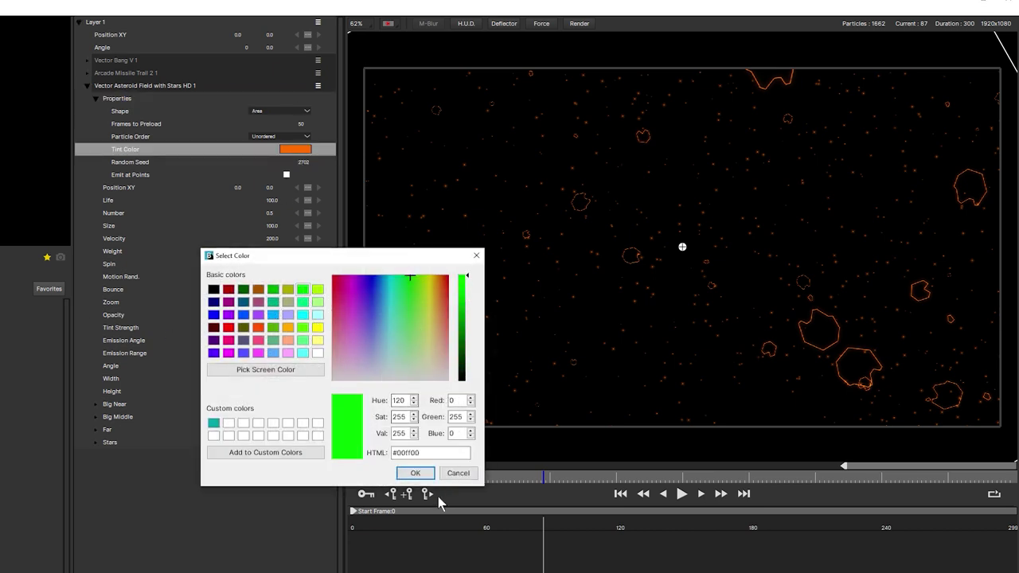
{"action": "left_click", "coordinate": [417, 473]}
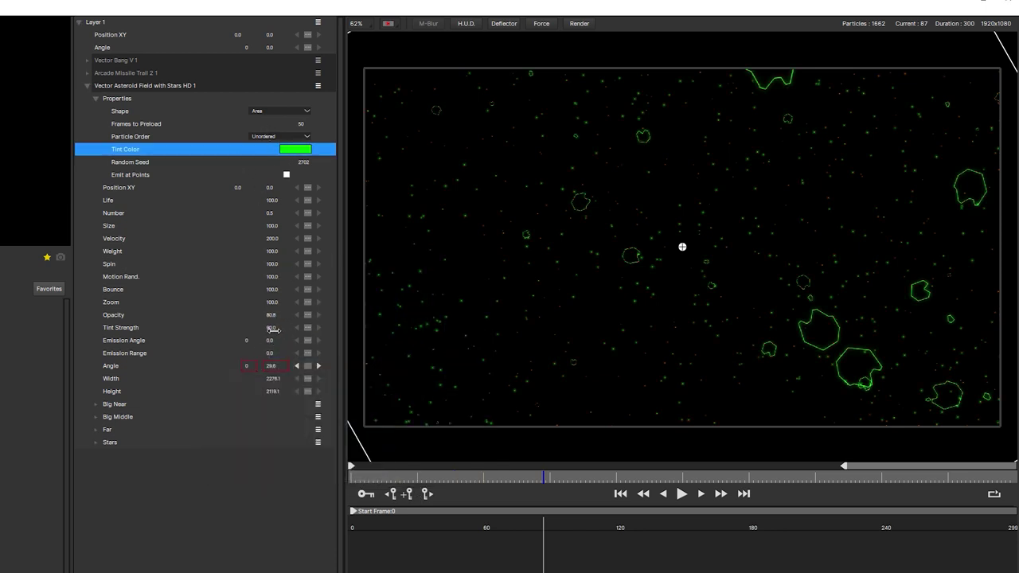
Adjust Tint Strength to 78 and preview the green asteroids playing.
{"action": "mouse_move", "coordinate": [273, 333]}
{"action": "left_mouse_down"}
{"action": "mouse_move", "coordinate": [343, 329]}
{"action": "mouse_move", "coordinate": [129, 349]}
{"action": "mouse_move", "coordinate": [295, 330]}
{"action": "mouse_move", "coordinate": [329, 337]}
{"action": "mouse_move", "coordinate": [274, 332]}
{"action": "left_mouse_up"}
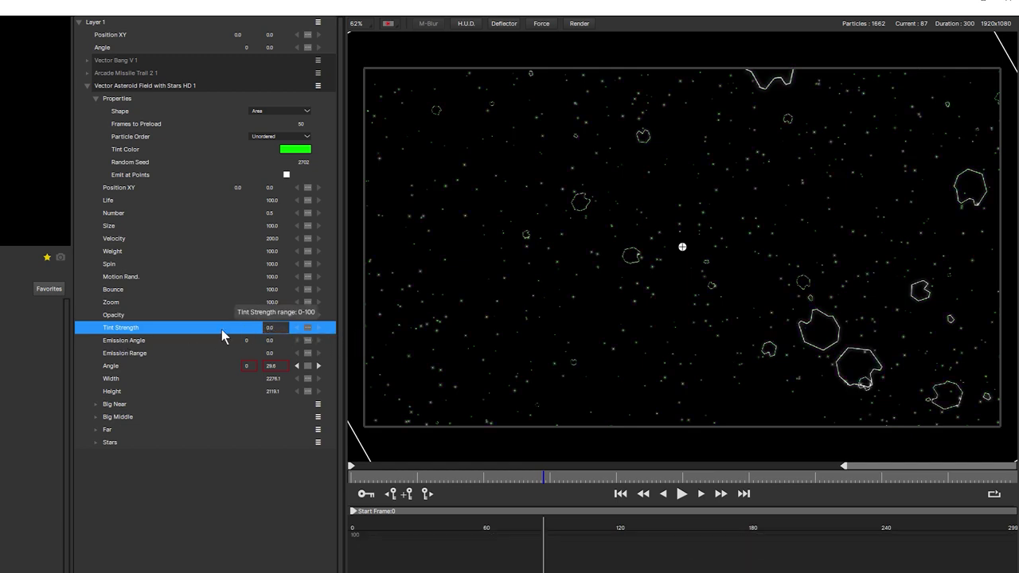
{"action": "left_click_drag", "start_coordinate": [209, 329], "coordinate": [237, 332]}
{"action": "left_click_drag", "start_coordinate": [245, 333], "coordinate": [247, 334]}
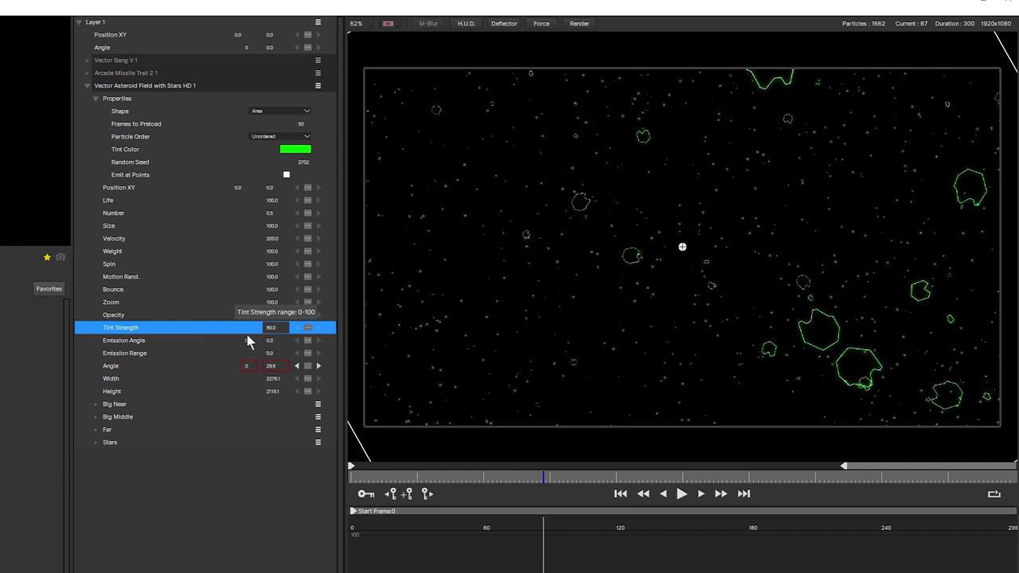
{"action": "left_click", "coordinate": [693, 504]}
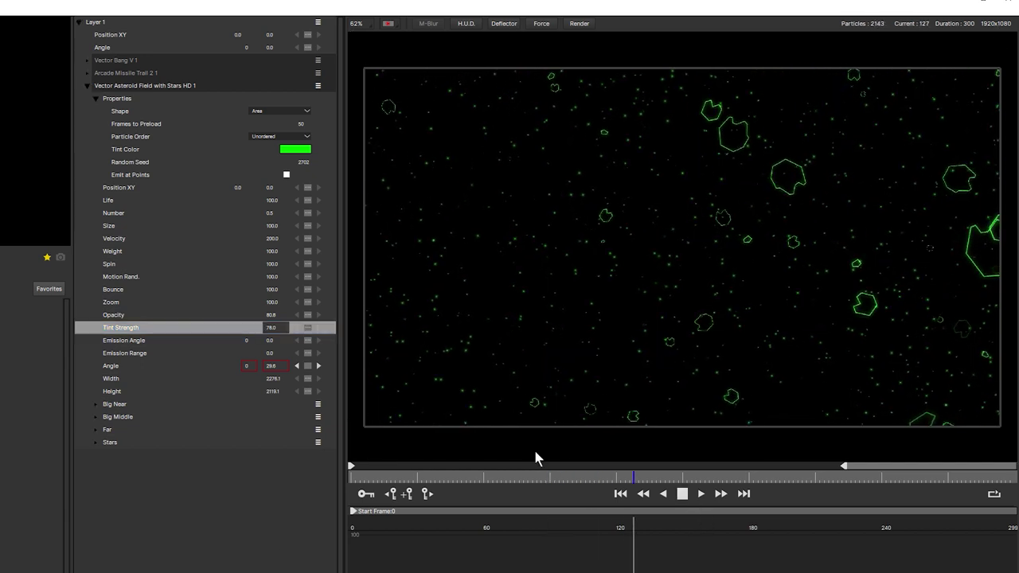
{"action": "key", "text": "space"}
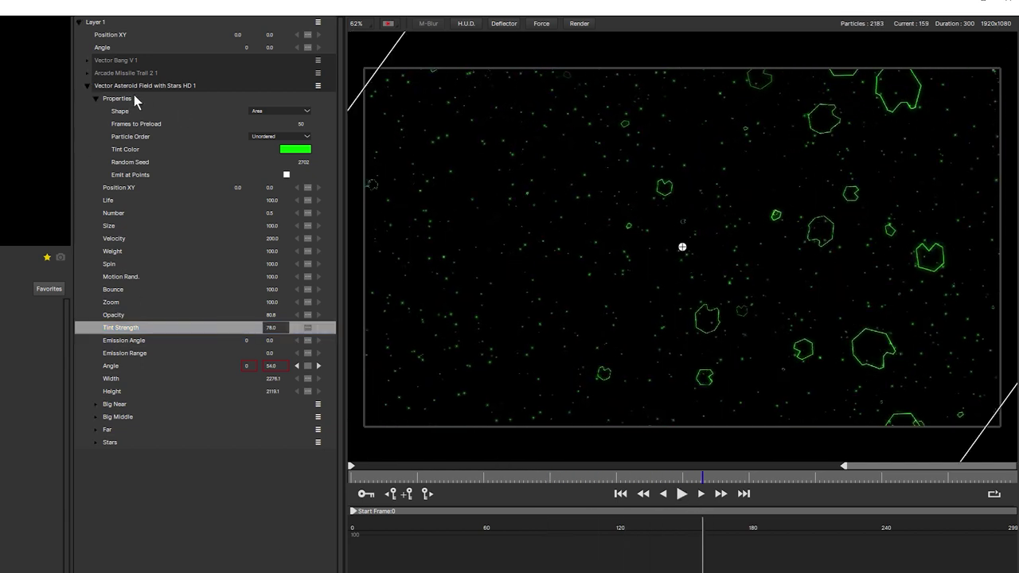
Collapse the asteroid field settings and replay the animation from near the start.
{"action": "left_click", "coordinate": [87, 86]}
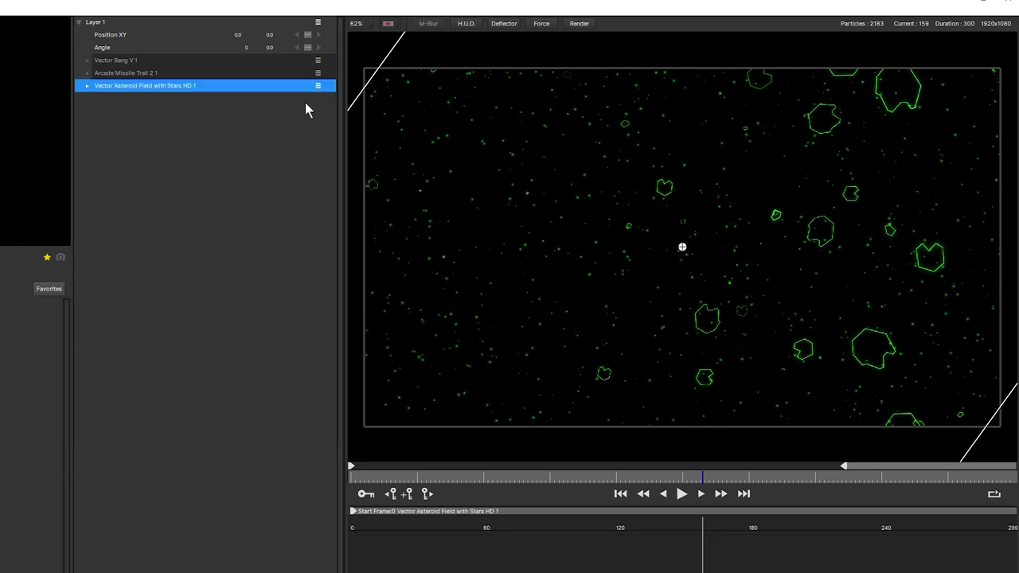
{"action": "left_click_drag", "start_coordinate": [448, 482], "coordinate": [414, 482]}
{"action": "key", "text": "space"}
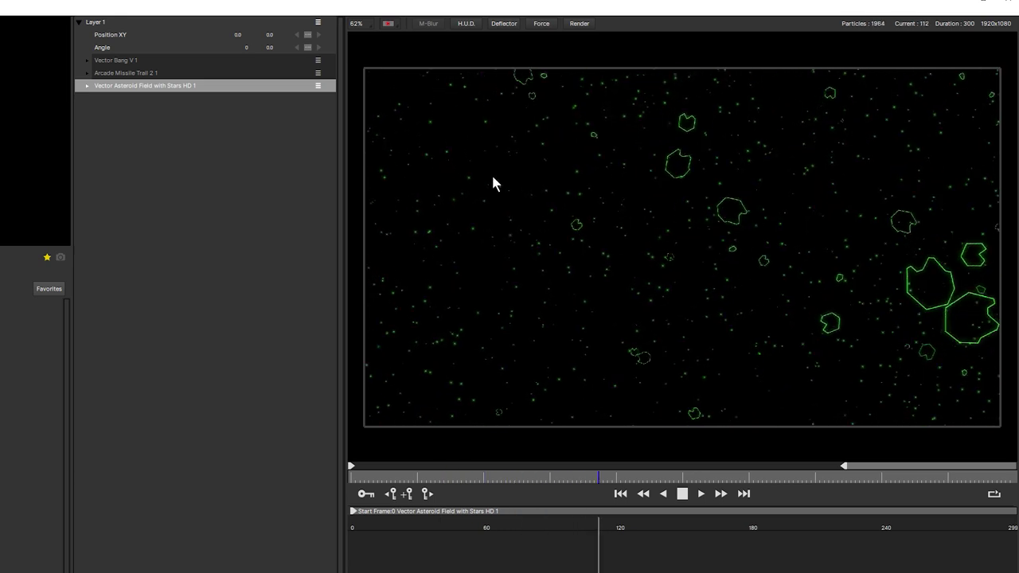
{"action": "key", "text": "space"}
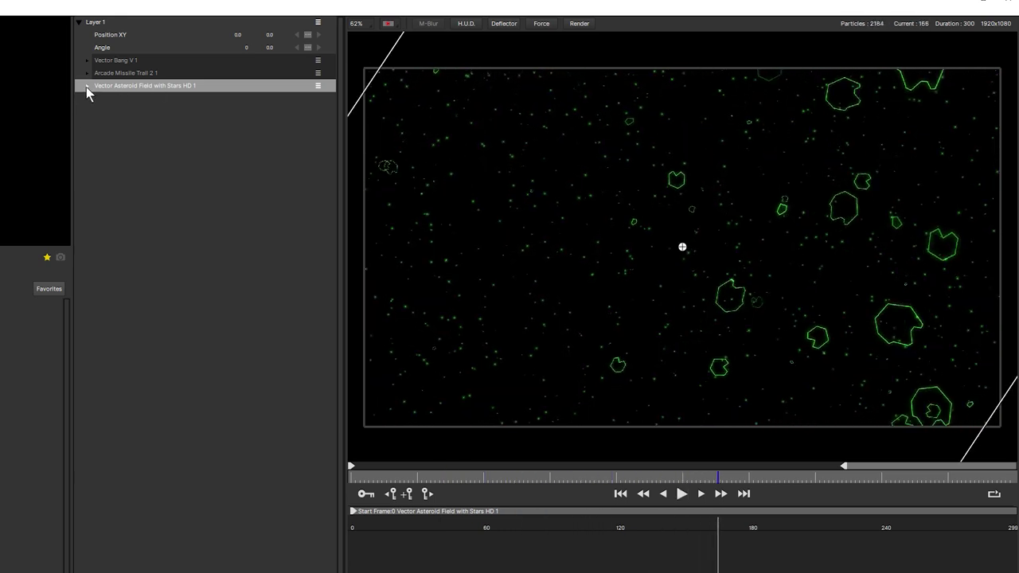
Raise the asteroid field's Random Seed to 2840 and preview the new layout.
{"action": "left_click", "coordinate": [87, 86]}
{"action": "left_click", "coordinate": [89, 88]}
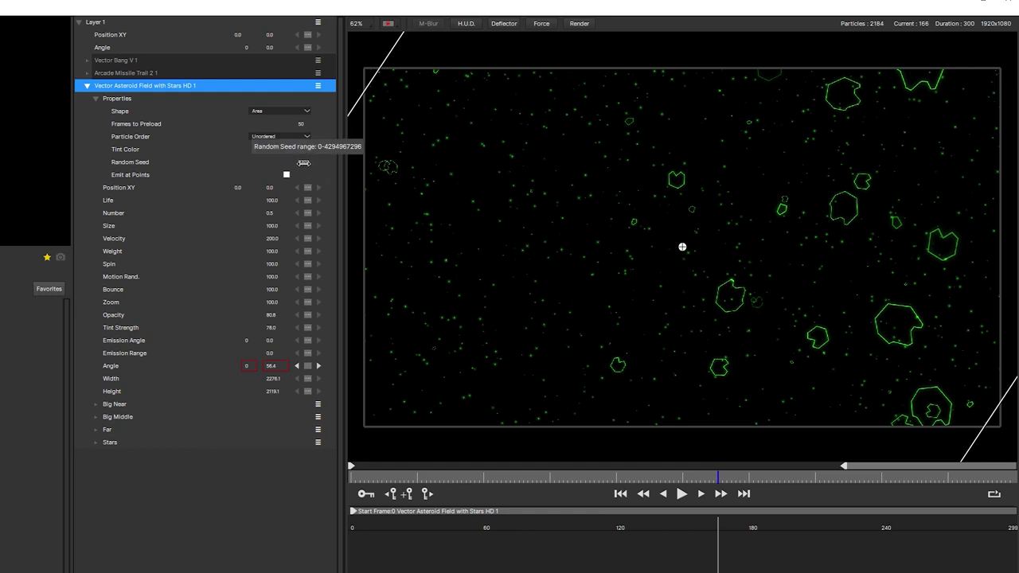
{"action": "left_click_drag", "start_coordinate": [308, 163], "coordinate": [322, 163]}
{"action": "key", "text": "space"}
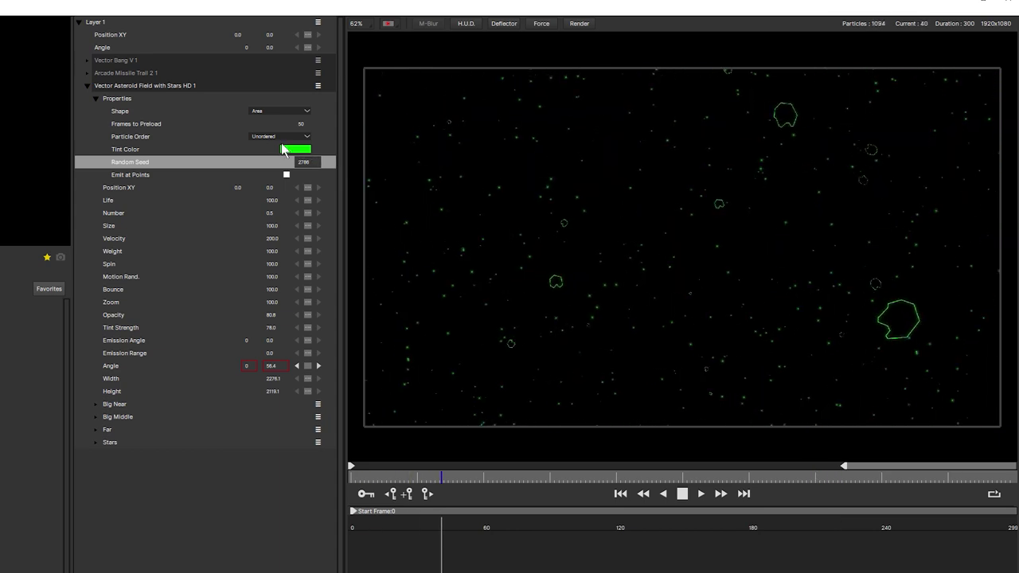
{"action": "left_click_drag", "start_coordinate": [307, 165], "coordinate": [322, 206]}
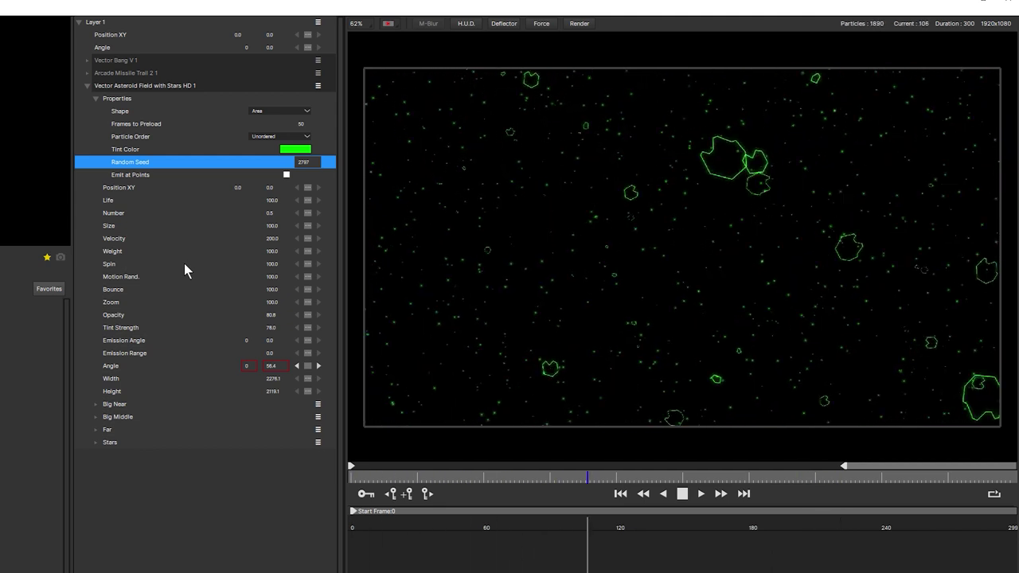
{"action": "left_click_drag", "start_coordinate": [307, 162], "coordinate": [344, 304]}
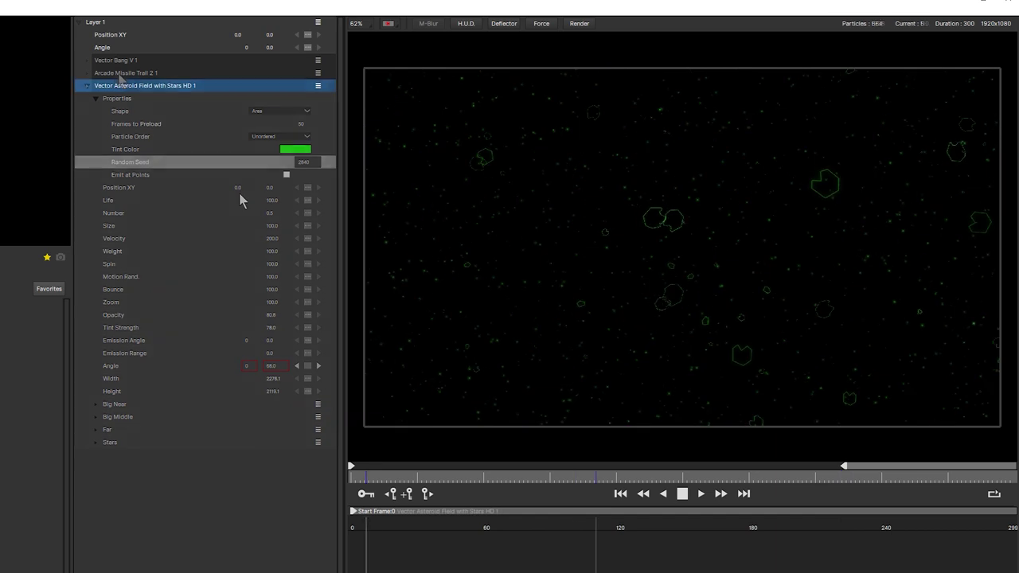
Jump to the first frame and re-enable the Vector Bang V 1 emitter.
{"action": "left_click", "coordinate": [194, 85]}
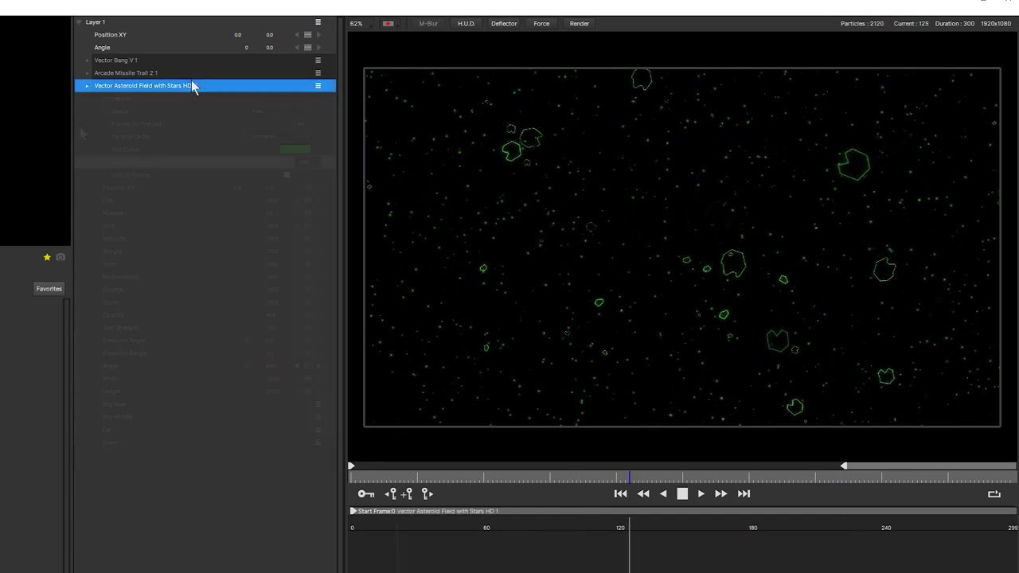
{"action": "left_click", "coordinate": [391, 491]}
{"action": "left_click", "coordinate": [318, 61]}
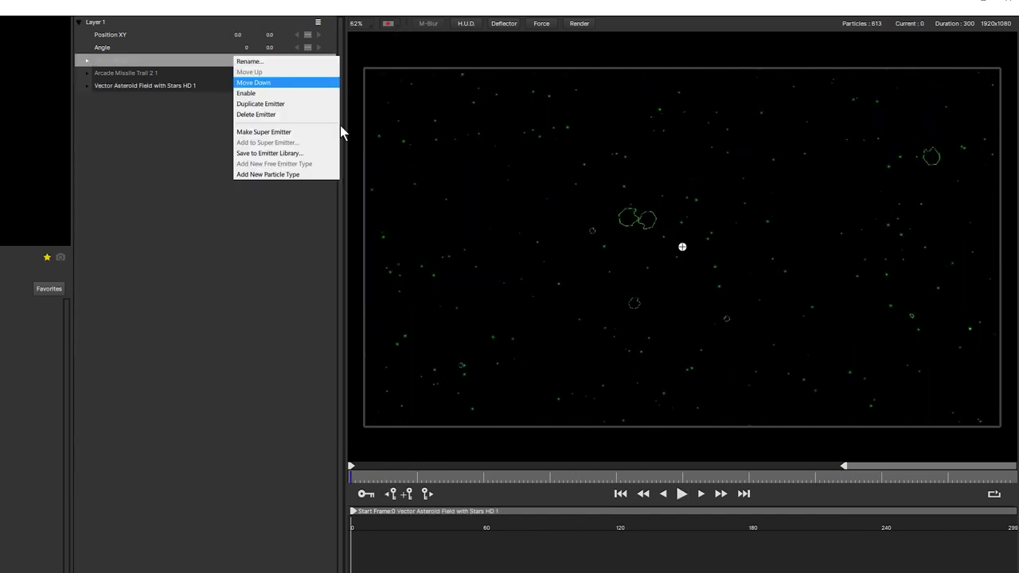
{"action": "left_click", "coordinate": [321, 94]}
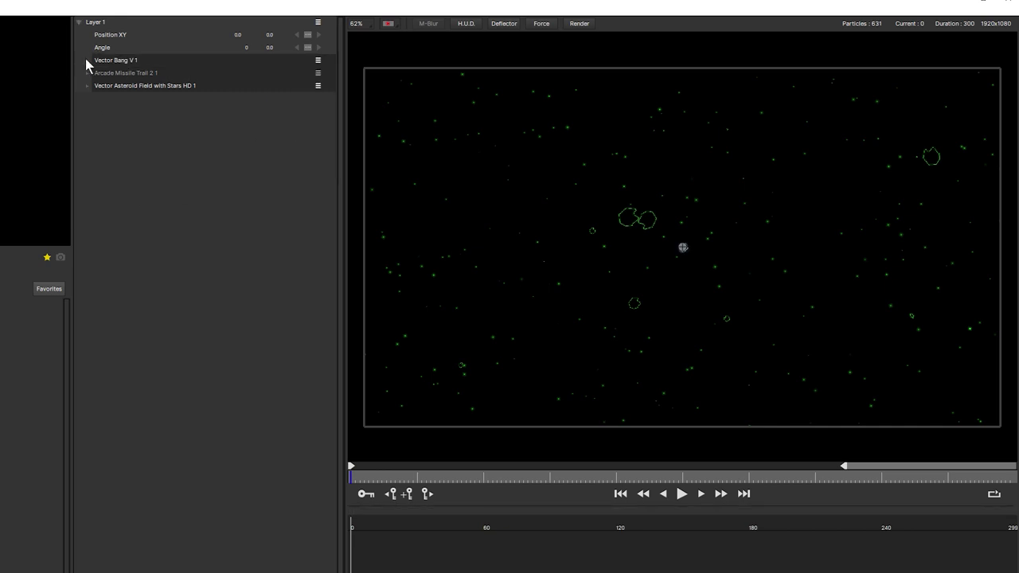
Expand Vector Bang V 1, play the burst, and return to frame 22.
{"action": "left_click", "coordinate": [86, 61]}
{"action": "left_click", "coordinate": [681, 494]}
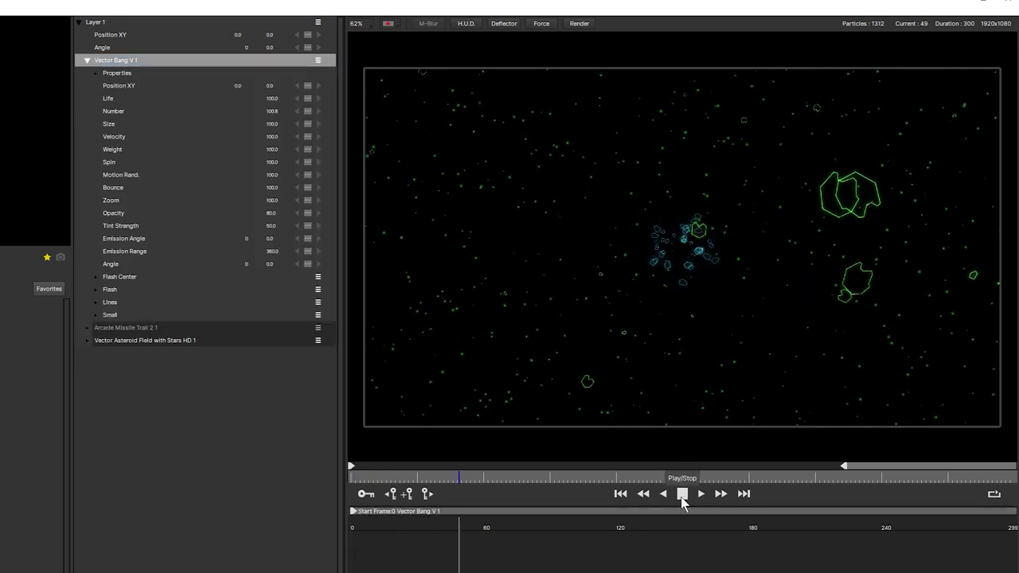
{"action": "left_click", "coordinate": [682, 494]}
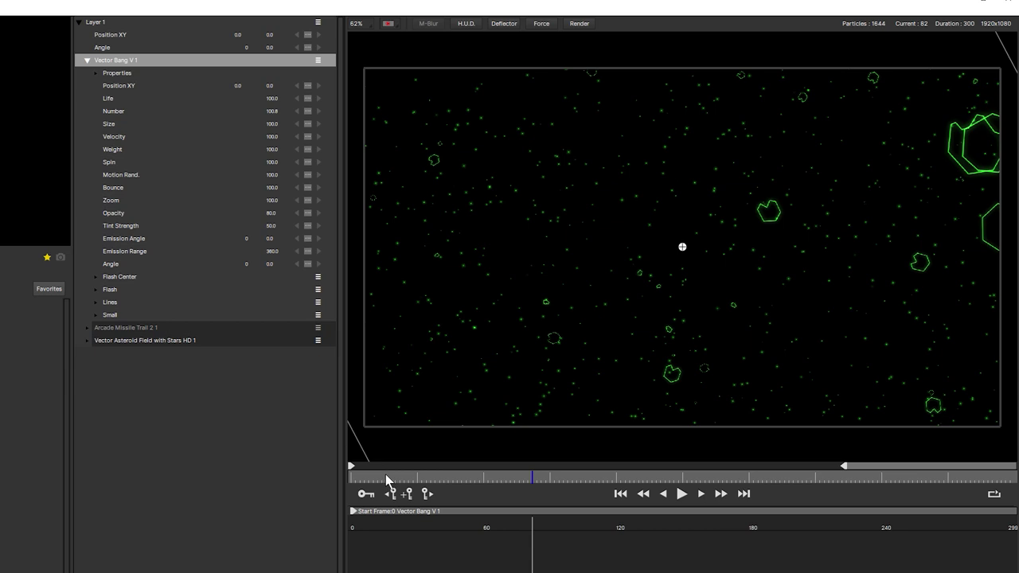
{"action": "mouse_move", "coordinate": [386, 479]}
{"action": "left_mouse_down"}
{"action": "mouse_move", "coordinate": [411, 478]}
{"action": "mouse_move", "coordinate": [335, 481]}
{"action": "mouse_move", "coordinate": [381, 484]}
{"action": "left_mouse_up"}
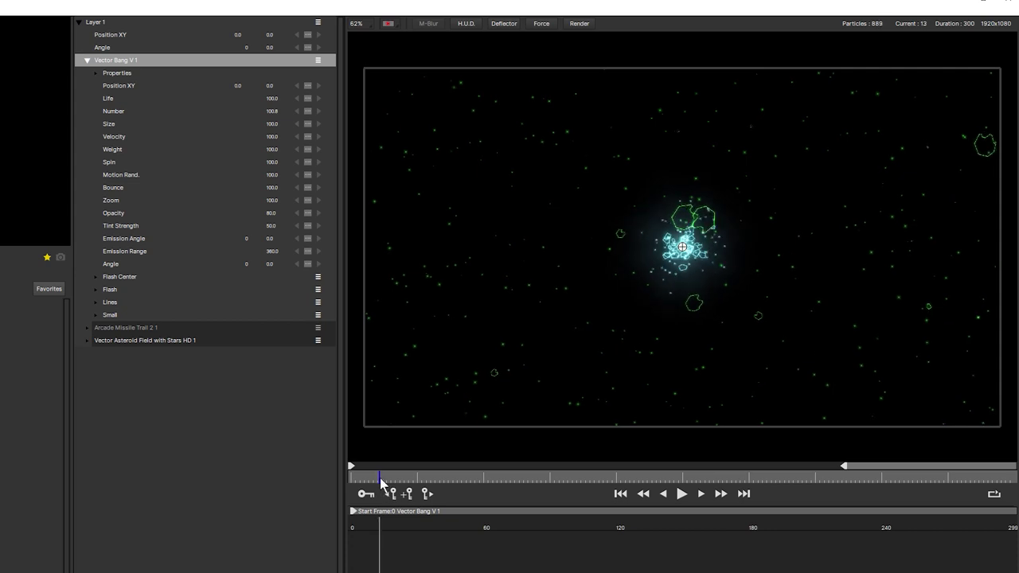
Tint the Vector Bang explosion bright green with Tint Strength 45.
{"action": "left_click", "coordinate": [100, 74]}
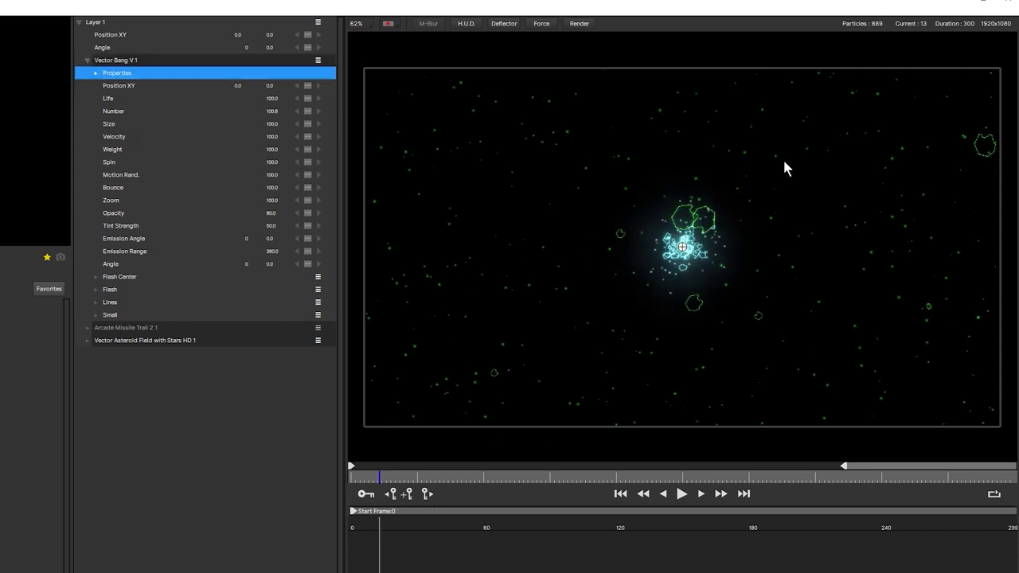
{"action": "left_click", "coordinate": [97, 74]}
{"action": "left_click", "coordinate": [305, 125]}
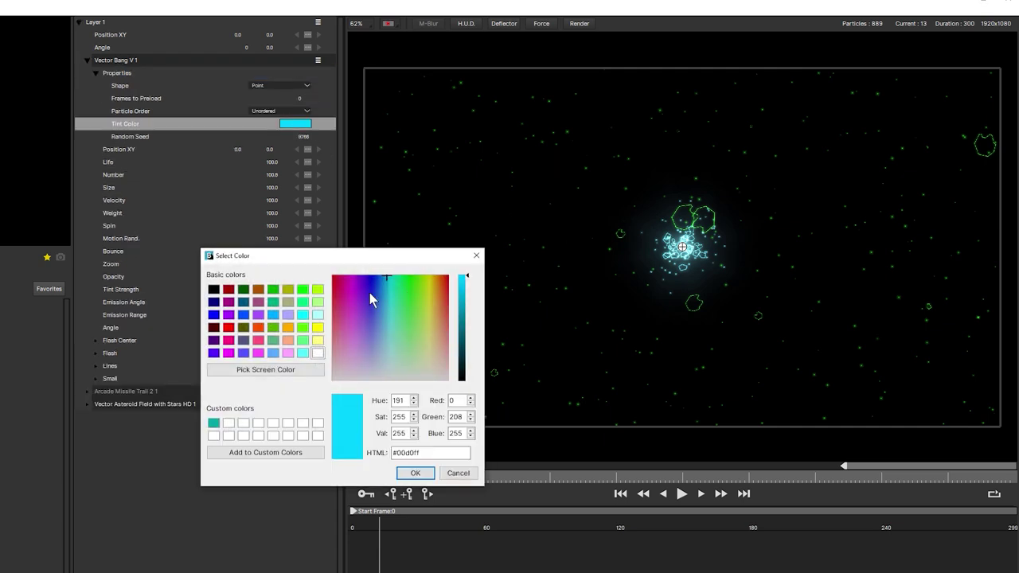
{"action": "left_click", "coordinate": [302, 290]}
{"action": "left_click", "coordinate": [414, 473]}
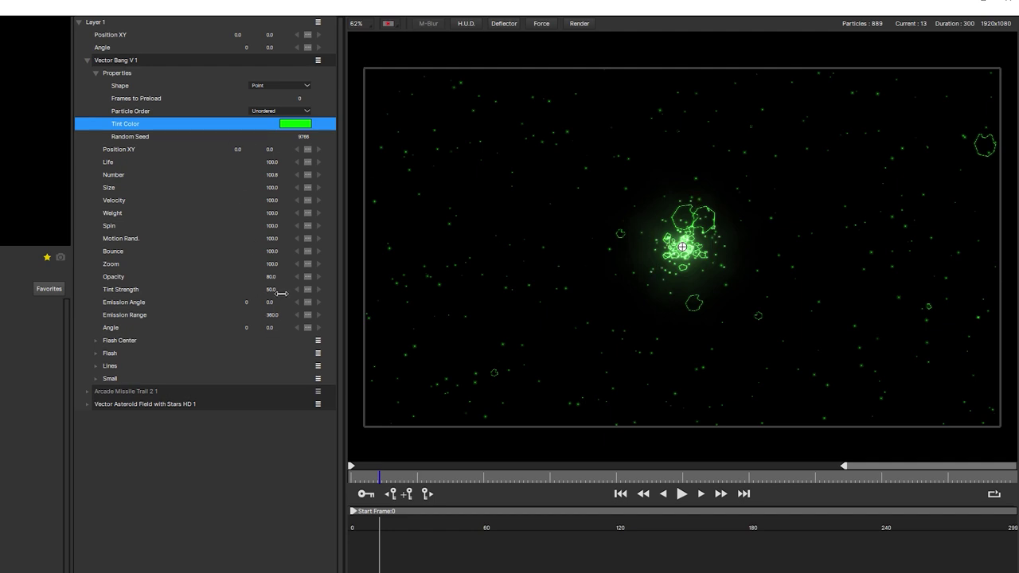
{"action": "mouse_move", "coordinate": [276, 290]}
{"action": "left_mouse_down"}
{"action": "mouse_move", "coordinate": [370, 291]}
{"action": "mouse_move", "coordinate": [268, 304]}
{"action": "mouse_move", "coordinate": [286, 301]}
{"action": "mouse_move", "coordinate": [273, 291]}
{"action": "mouse_move", "coordinate": [269, 301]}
{"action": "left_mouse_up"}
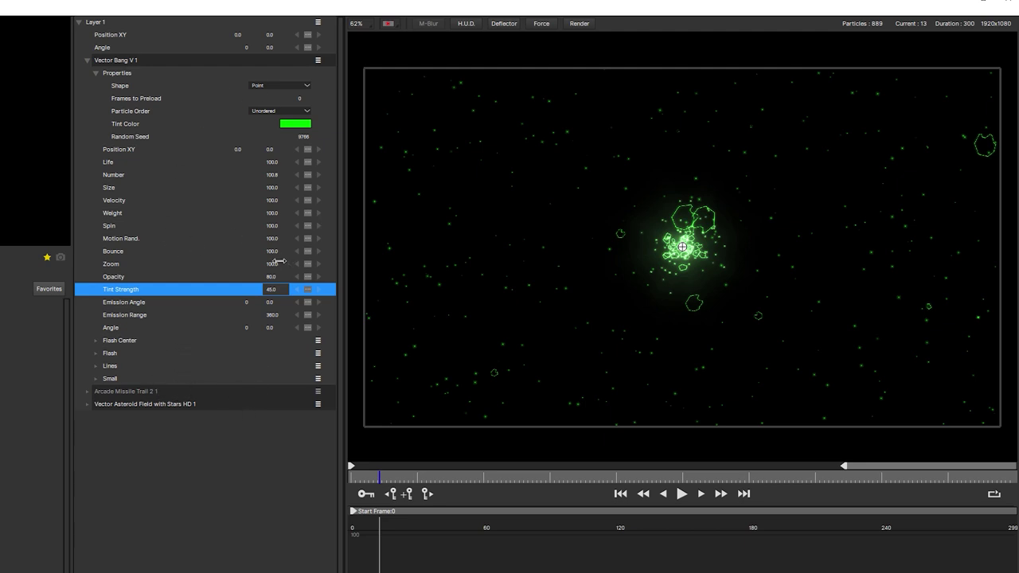
Raise the explosion's Zoom to 489 and check the larger burst.
{"action": "left_click_drag", "start_coordinate": [279, 261], "coordinate": [406, 225]}
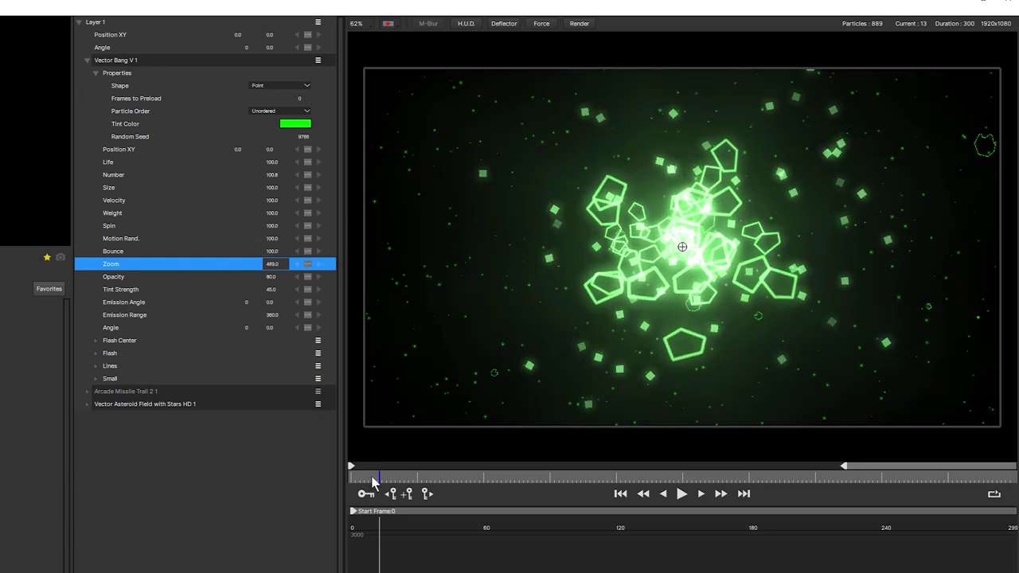
{"action": "left_click_drag", "start_coordinate": [374, 481], "coordinate": [410, 481]}
{"action": "left_click", "coordinate": [675, 272]}
Place the Vector Bang emitter at -964, 555 and raise its Zoom to about 1093.
{"action": "left_click_drag", "start_coordinate": [675, 271], "coordinate": [363, 430]}
{"action": "left_click", "coordinate": [352, 481]}
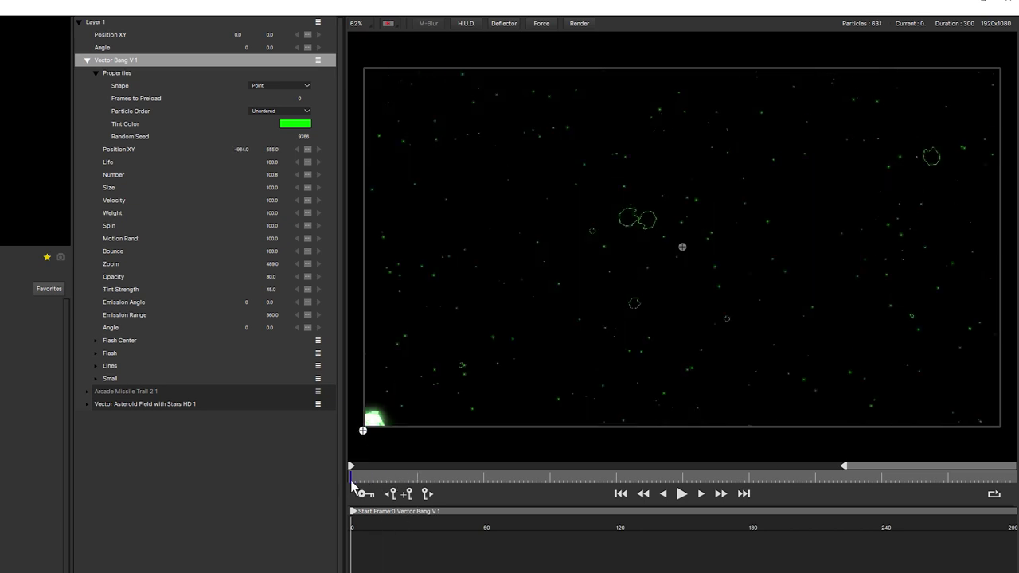
{"action": "left_click_drag", "start_coordinate": [352, 481], "coordinate": [424, 484]}
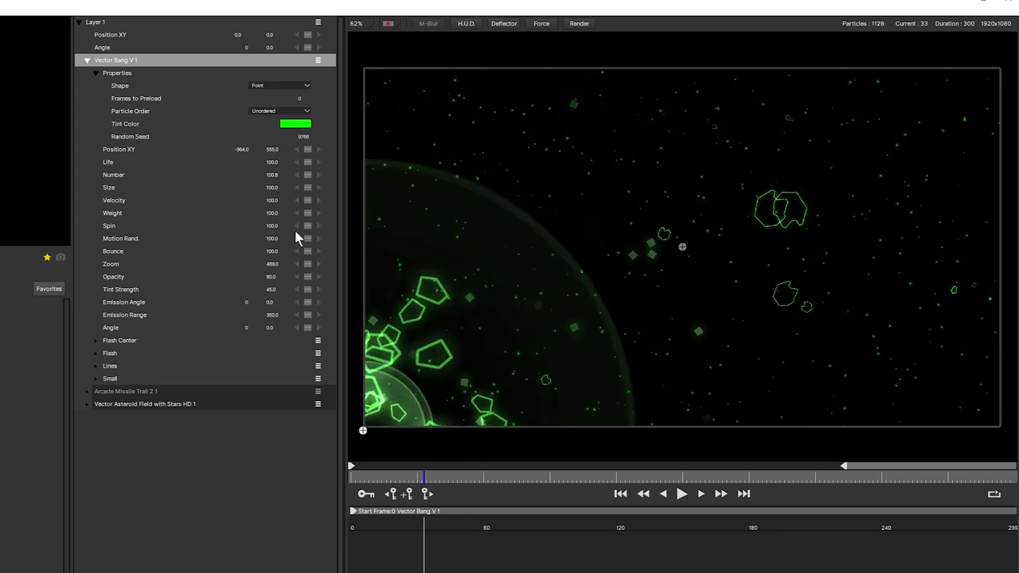
{"action": "left_click_drag", "start_coordinate": [286, 266], "coordinate": [489, 302]}
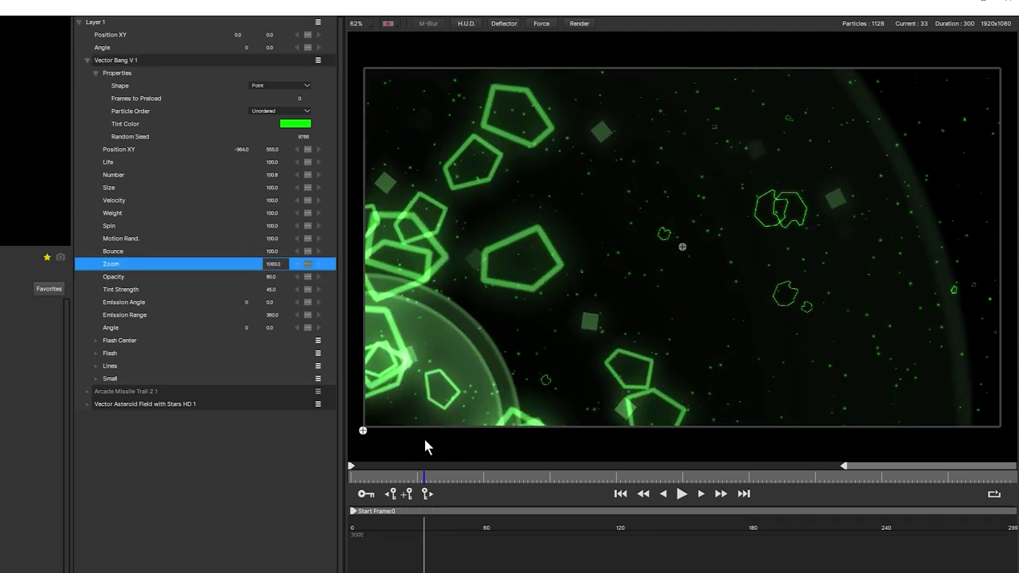
{"action": "mouse_move", "coordinate": [422, 479]}
{"action": "left_mouse_down"}
{"action": "mouse_move", "coordinate": [358, 478]}
{"action": "mouse_move", "coordinate": [404, 483]}
{"action": "left_mouse_up"}
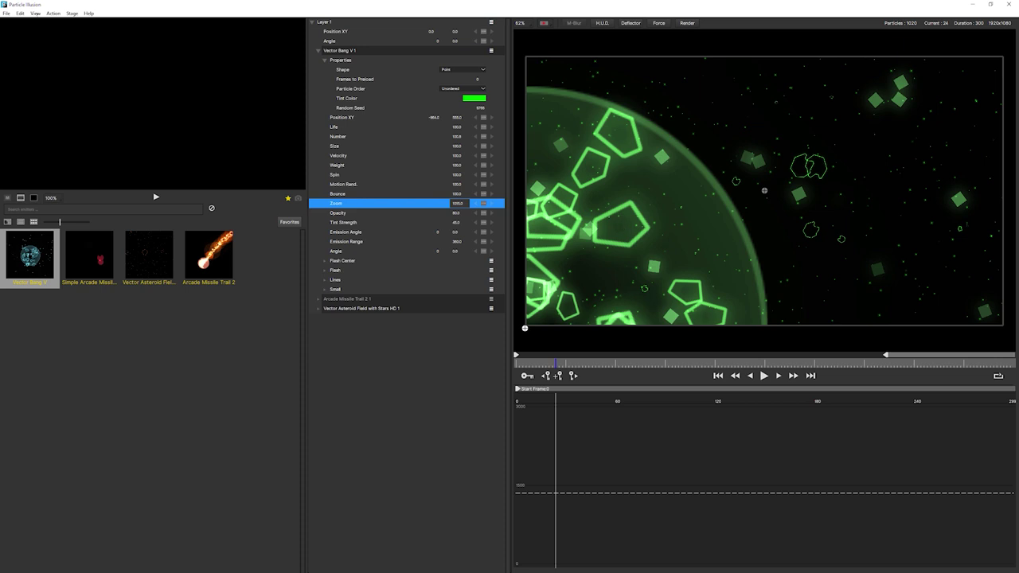
Switch to the Edit workspace layout and select Vector Bang V 1's Small particle type.
{"action": "left_click", "coordinate": [36, 15]}
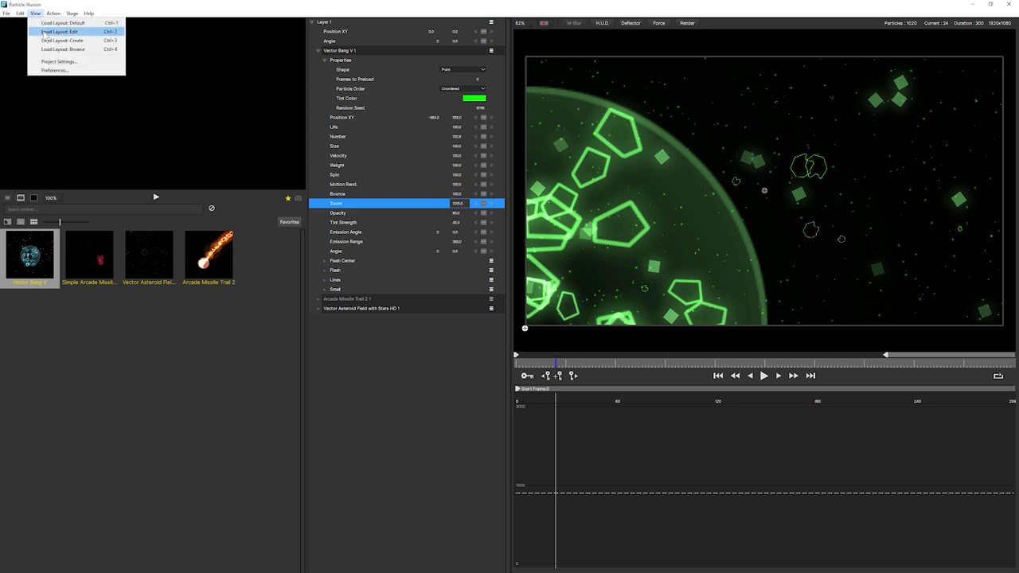
{"action": "left_click", "coordinate": [94, 33]}
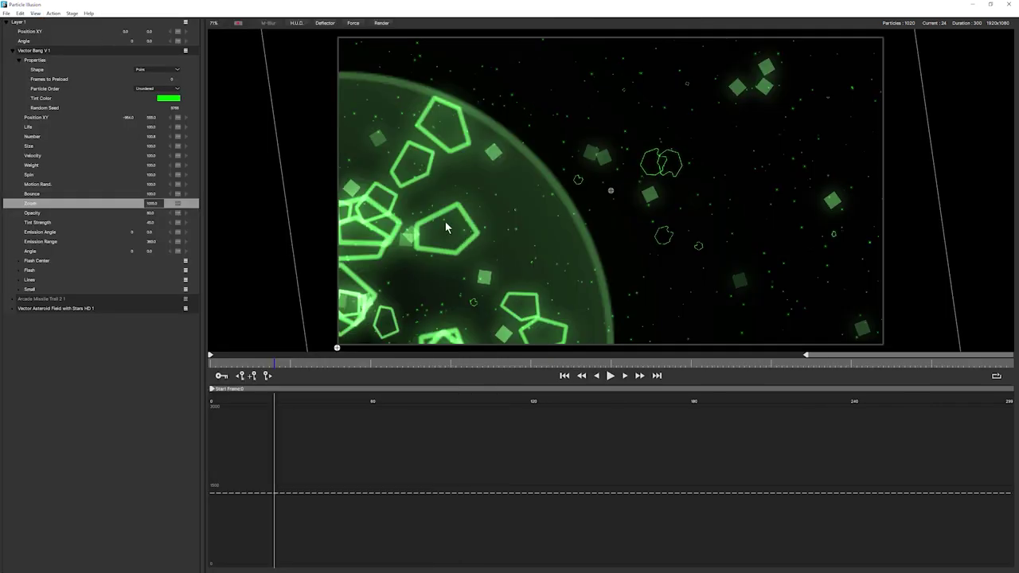
{"action": "scroll", "coordinate": [445, 228], "scroll_direction": "up", "scroll_amount": 5}
{"action": "left_click", "coordinate": [378, 269]}
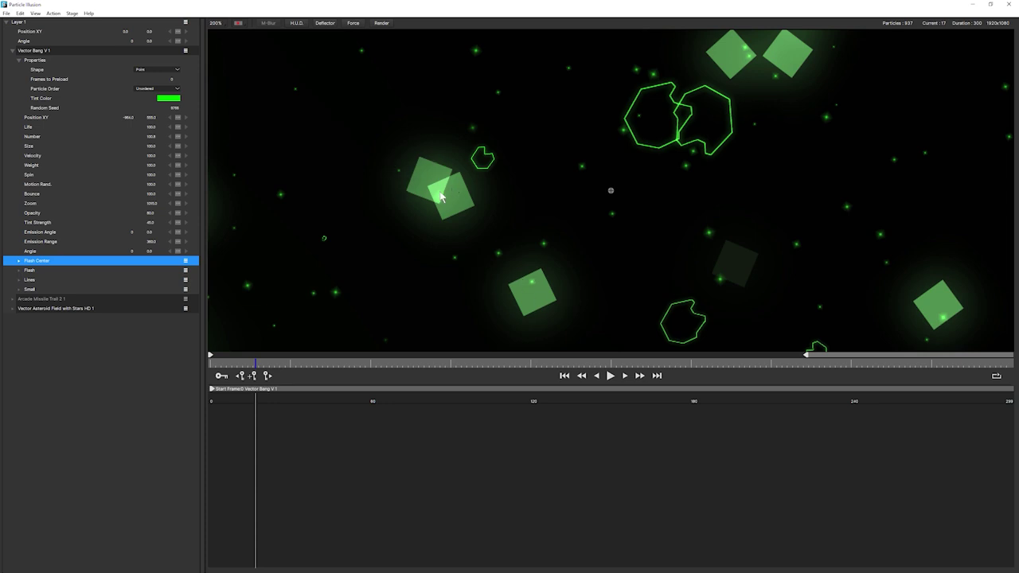
{"action": "left_click", "coordinate": [18, 291]}
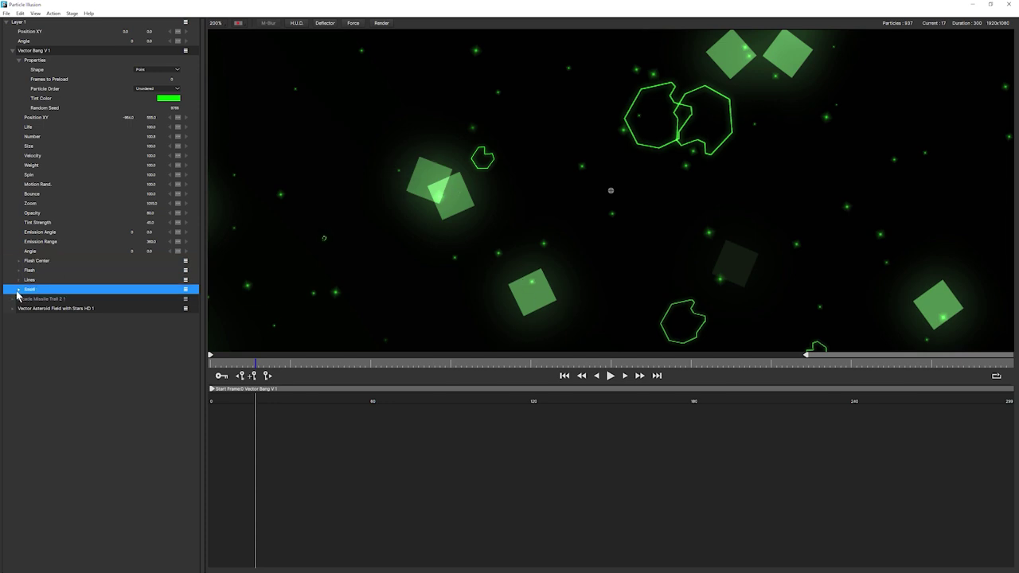
{"action": "left_click", "coordinate": [19, 290]}
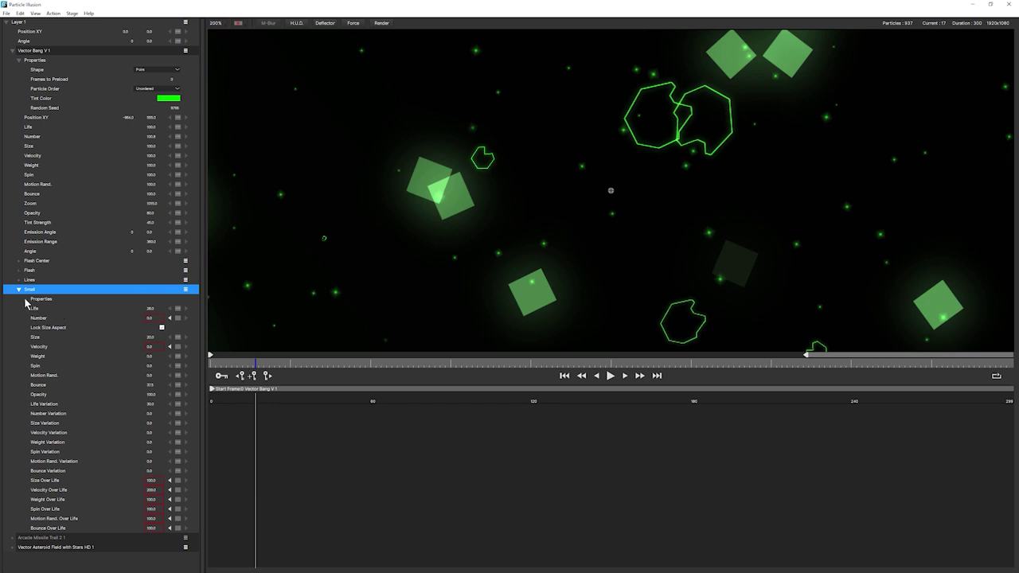
{"action": "left_click", "coordinate": [26, 300]}
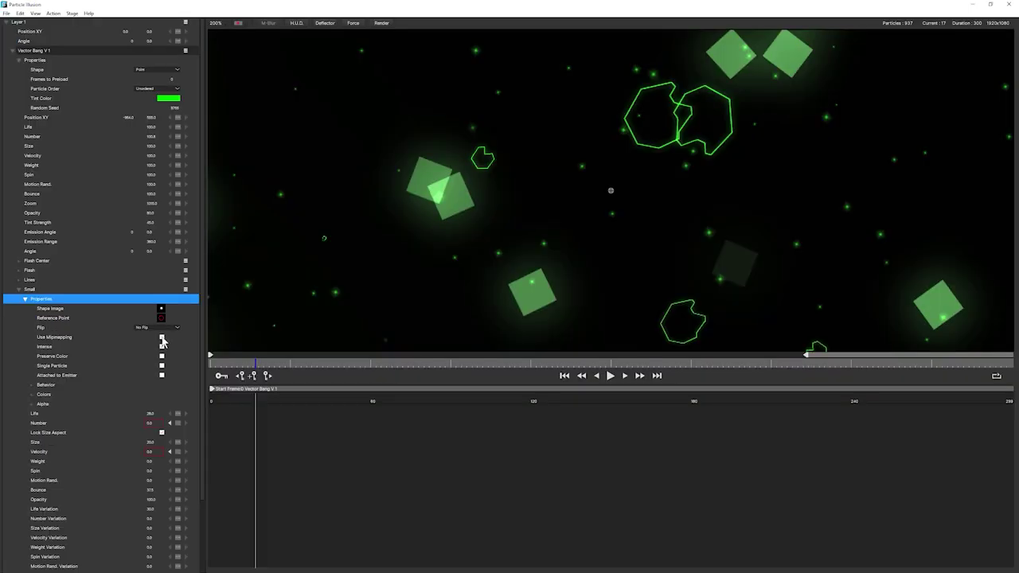
{"action": "left_click", "coordinate": [162, 337]}
{"action": "scroll", "coordinate": [162, 340], "scroll_direction": "down", "scroll_amount": 1}
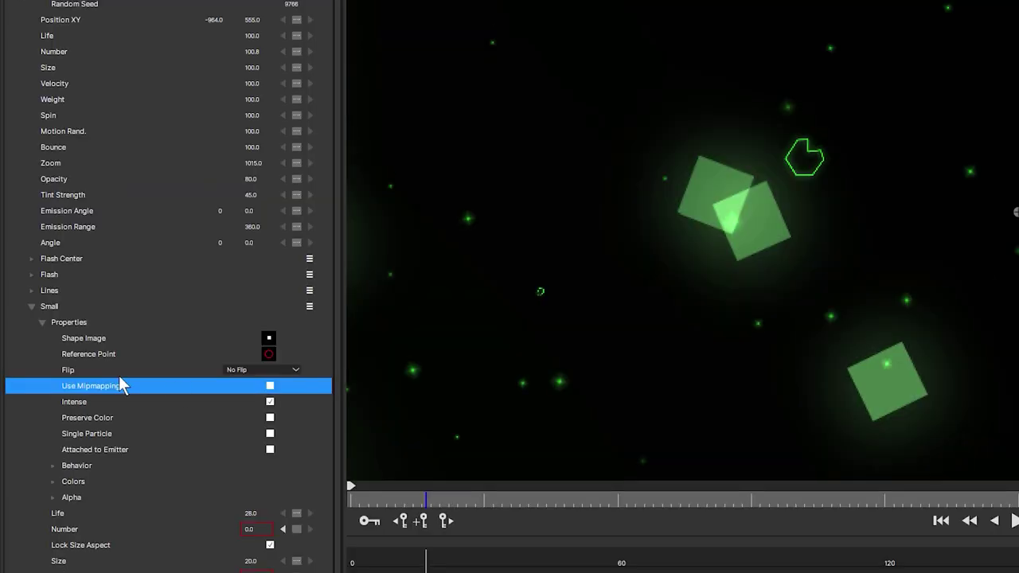
{"action": "scroll", "coordinate": [781, 256], "scroll_direction": "up", "scroll_amount": 2}
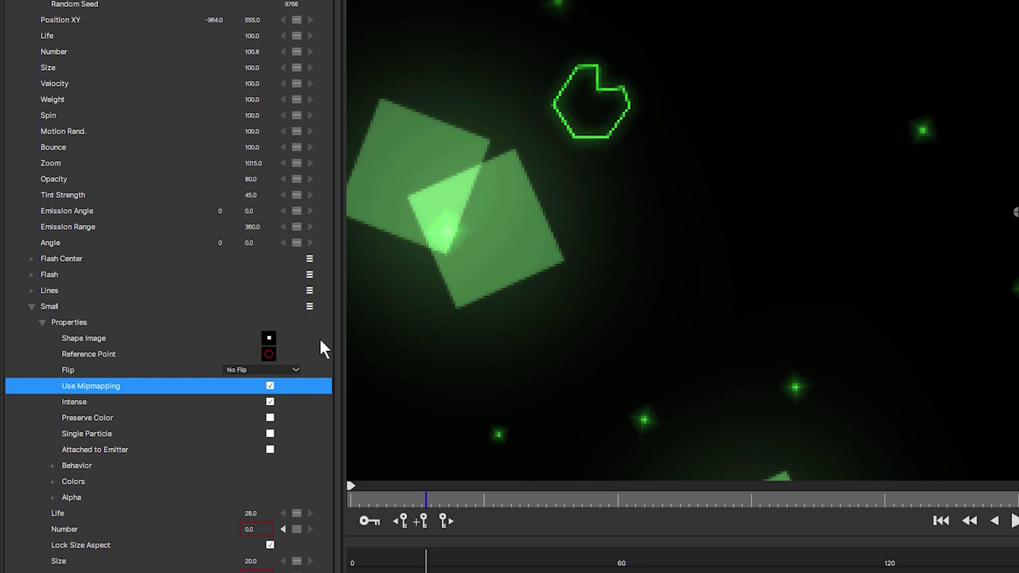
{"action": "scroll", "coordinate": [889, 369], "scroll_direction": "down", "scroll_amount": 2}
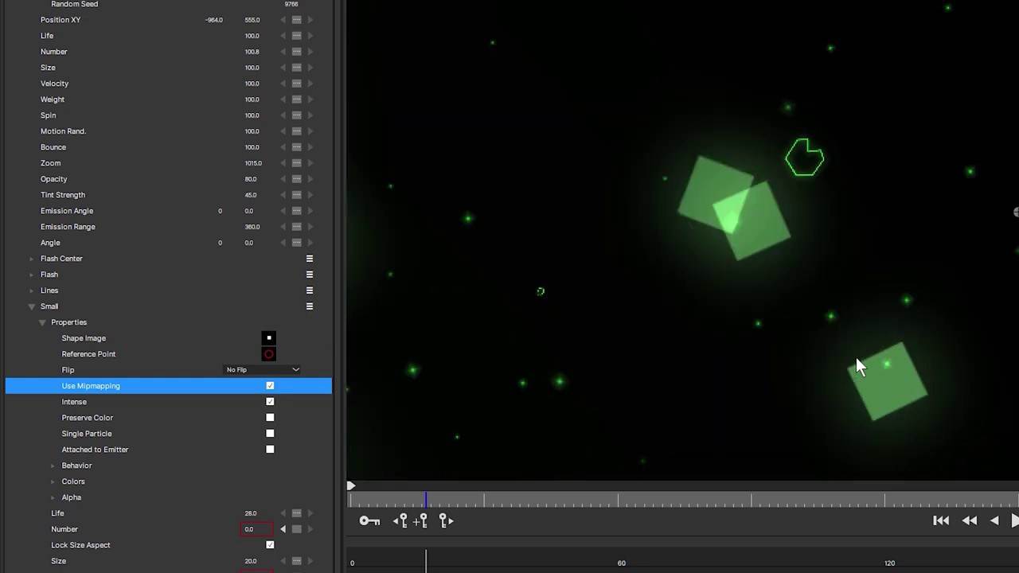
{"action": "left_click", "coordinate": [271, 386]}
{"action": "left_click", "coordinate": [269, 387]}
{"action": "left_click", "coordinate": [270, 387]}
{"action": "left_click", "coordinate": [270, 387]}
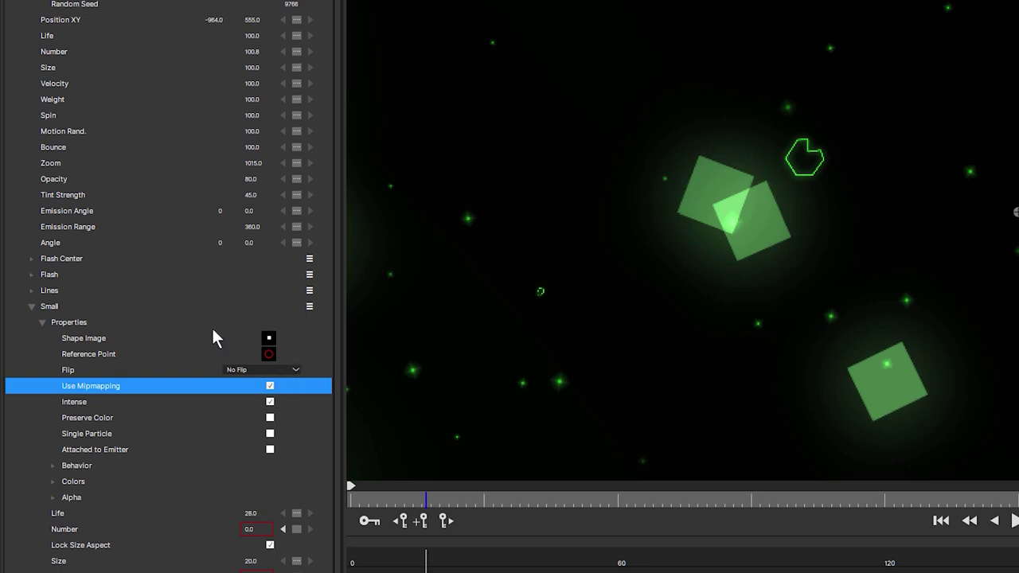
{"action": "left_click", "coordinate": [31, 307]}
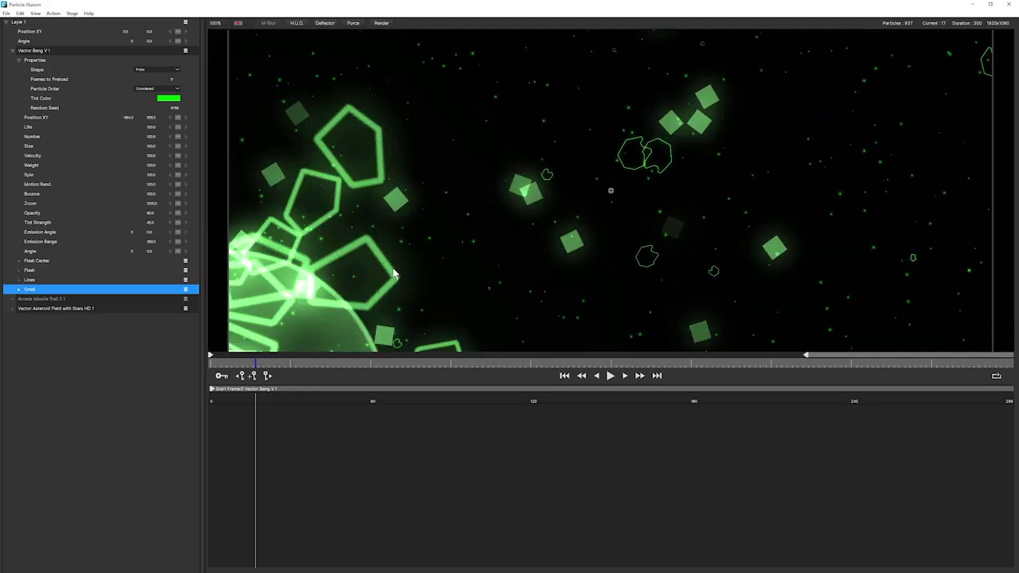
Lower the Vector Bang V 1 Zoom to about 700 and preview the smaller burst.
{"action": "left_click", "coordinate": [116, 204]}
{"action": "left_click_drag", "start_coordinate": [178, 204], "coordinate": [187, 209]}
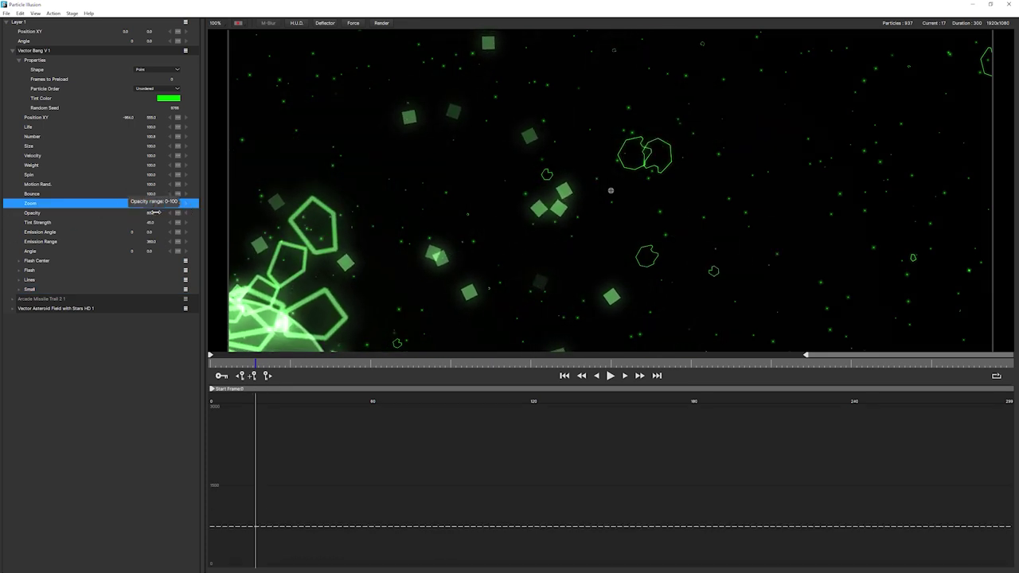
{"action": "left_click", "coordinate": [609, 375]}
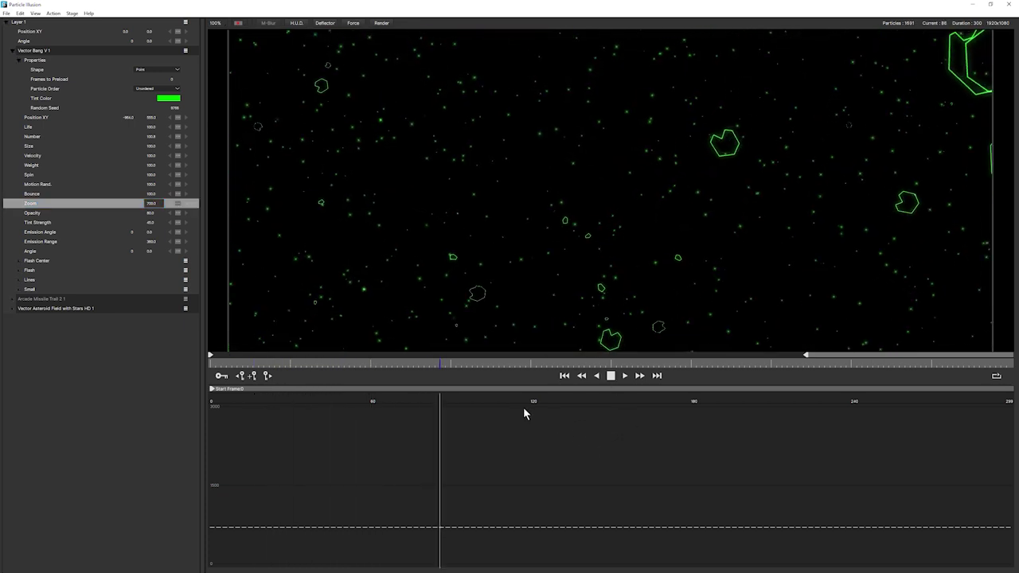
{"action": "left_click", "coordinate": [611, 375]}
End the preview range at about frame 149 and play it through.
{"action": "left_click", "coordinate": [626, 359]}
{"action": "left_click_drag", "start_coordinate": [602, 361], "coordinate": [610, 364]}
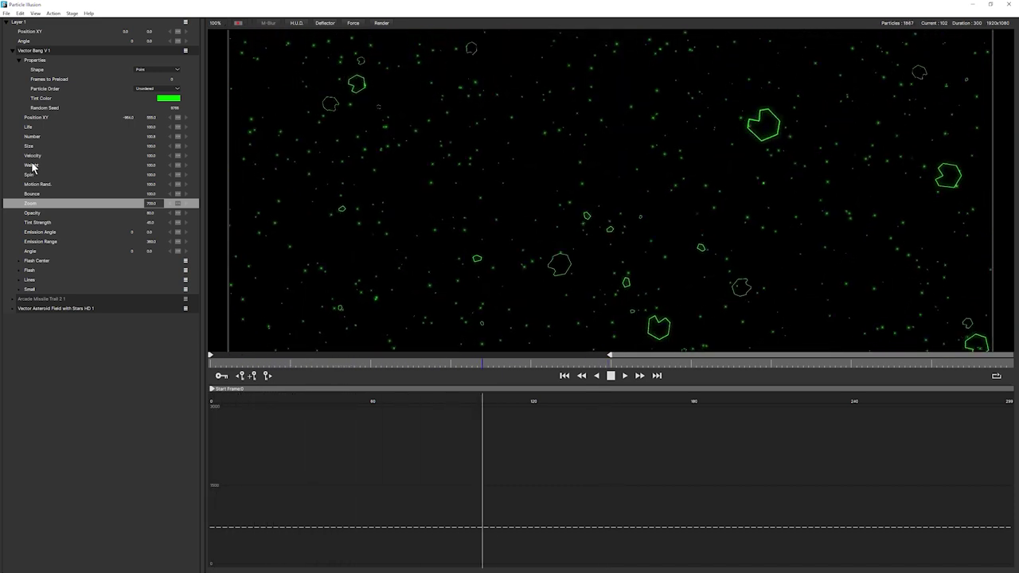
{"action": "key", "text": "space"}
{"action": "key", "text": "space"}
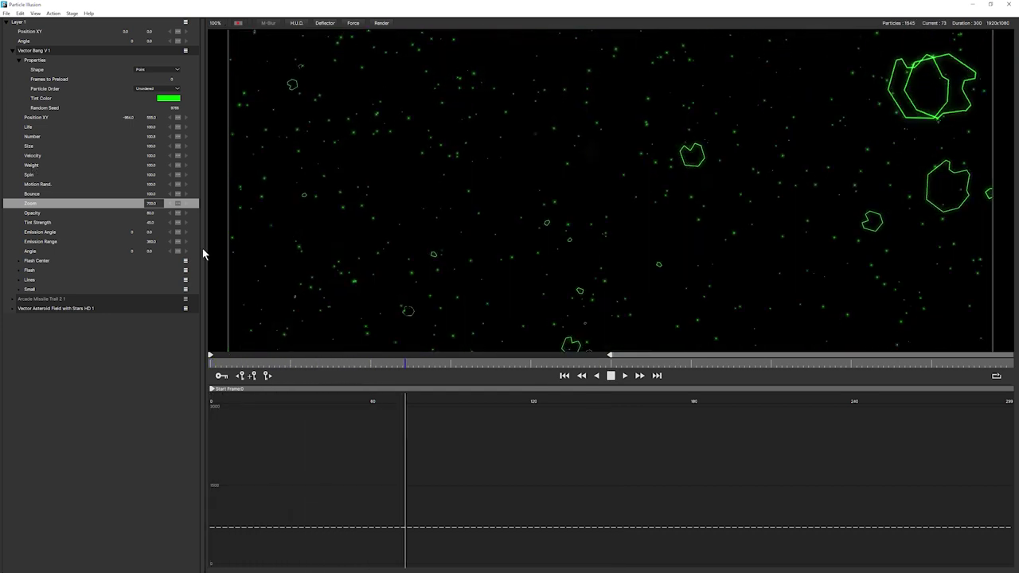
{"action": "key", "text": "space"}
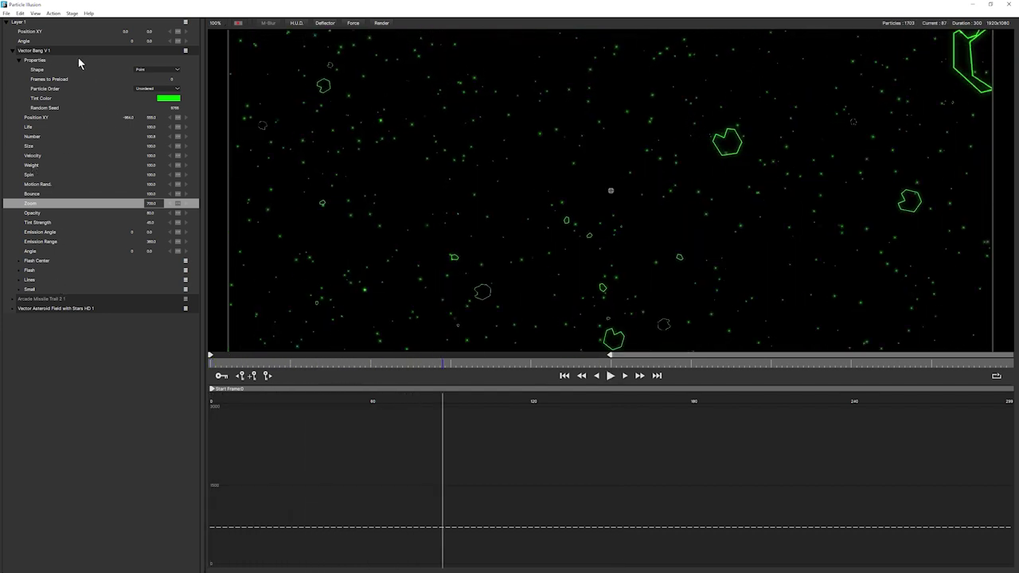
{"action": "left_click", "coordinate": [36, 53]}
Delay the Vector Bang V 1 explosion to start at frame 60 and play from the start.
{"action": "left_click", "coordinate": [13, 53]}
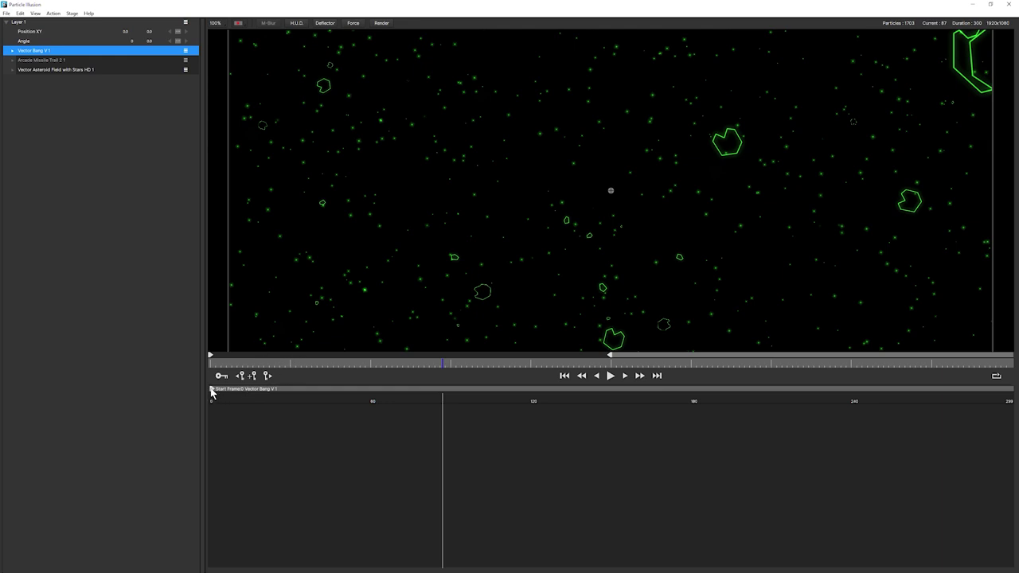
{"action": "left_click_drag", "start_coordinate": [214, 389], "coordinate": [371, 407]}
{"action": "left_click_drag", "start_coordinate": [355, 365], "coordinate": [196, 401]}
{"action": "key", "text": "space"}
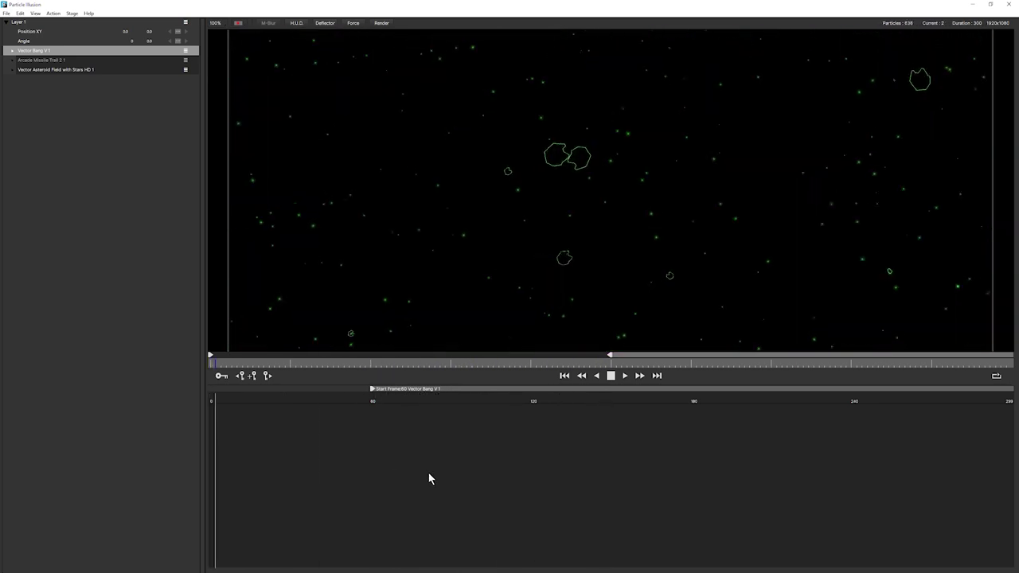
Set the viewer magnification to Fit so the whole frame shows.
{"action": "left_click", "coordinate": [215, 23]}
{"action": "left_click", "coordinate": [252, 109]}
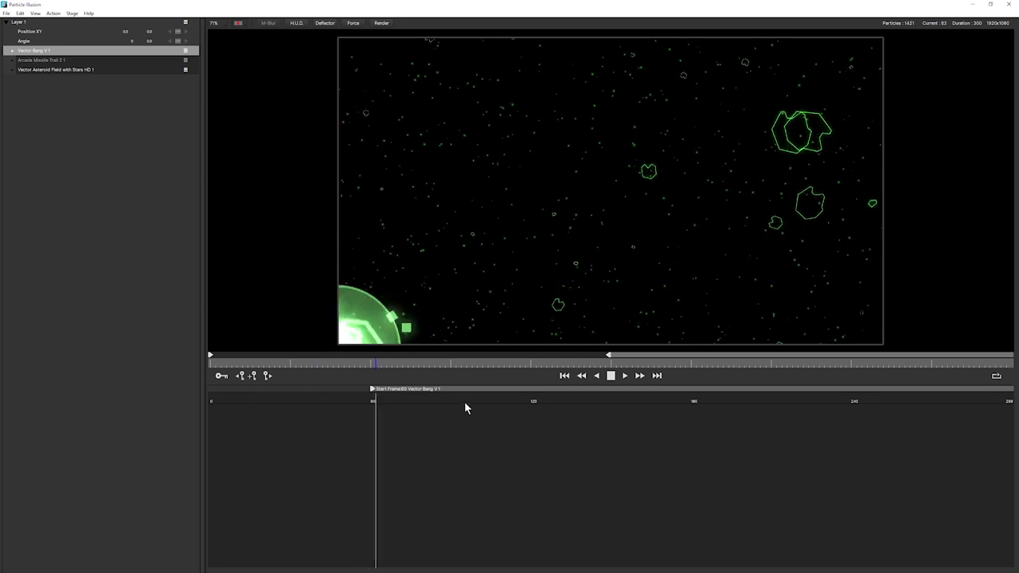
{"action": "key", "text": "space"}
Enable the Arcade Missile Trail 2 1 emitter and expand its properties.
{"action": "left_click", "coordinate": [41, 61]}
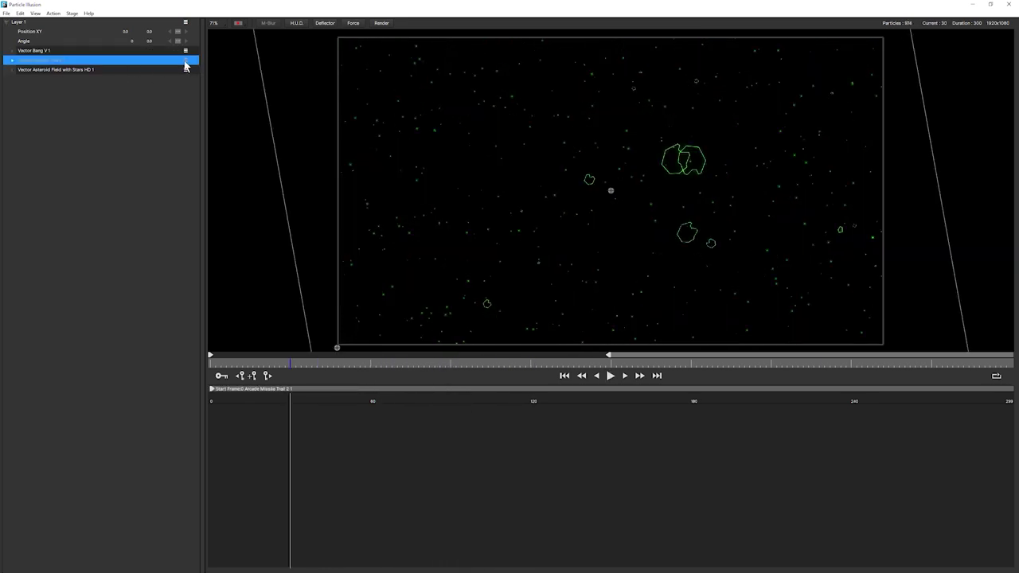
{"action": "left_click", "coordinate": [185, 63]}
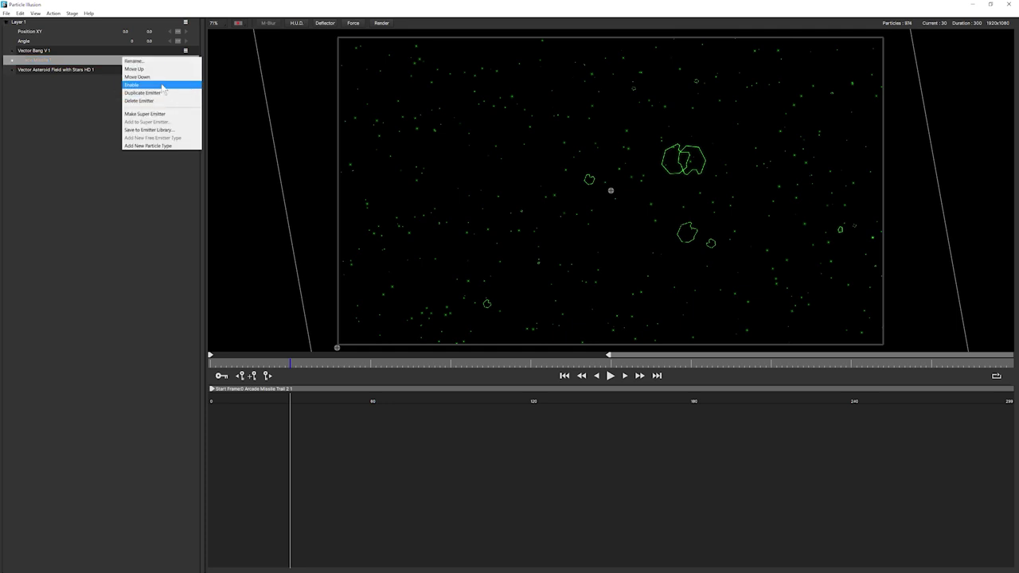
{"action": "left_click", "coordinate": [154, 89]}
{"action": "left_click", "coordinate": [12, 61]}
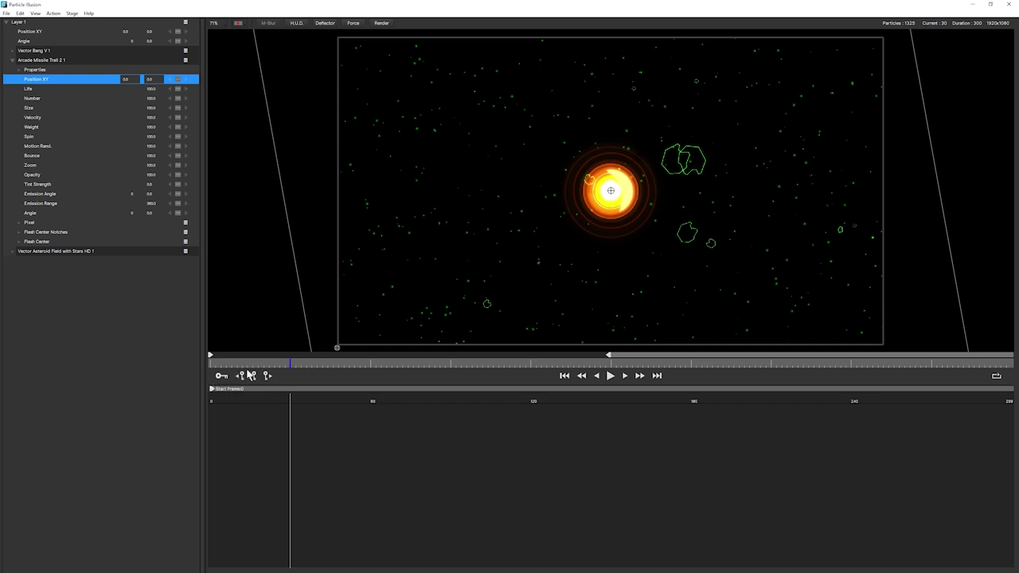
Start the missile trail at frame 32 and move its emitter off-frame to the upper left.
{"action": "left_click_drag", "start_coordinate": [248, 371], "coordinate": [297, 379]}
{"action": "left_click_drag", "start_coordinate": [212, 390], "coordinate": [297, 393]}
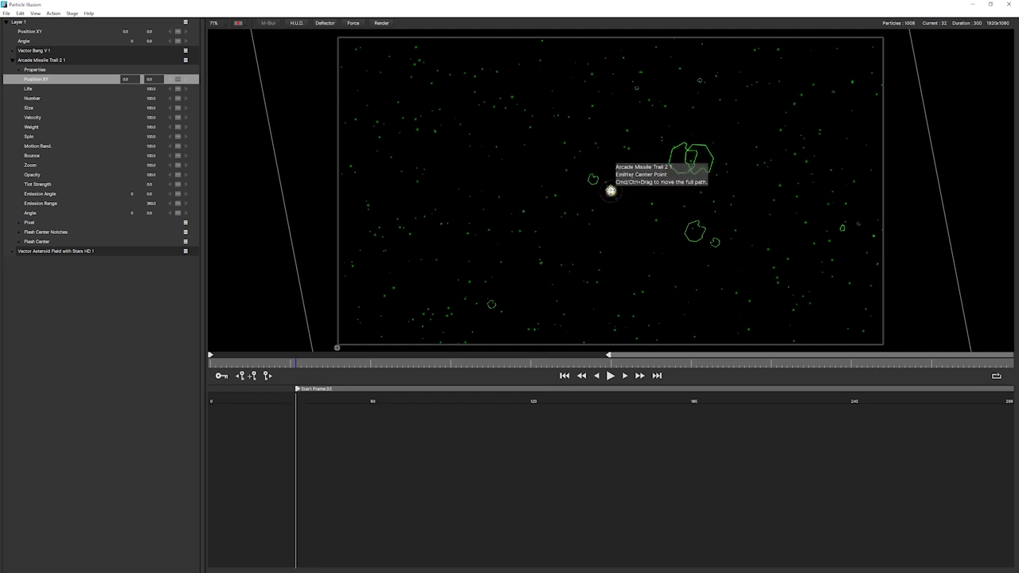
{"action": "left_click_drag", "start_coordinate": [610, 189], "coordinate": [273, 81]}
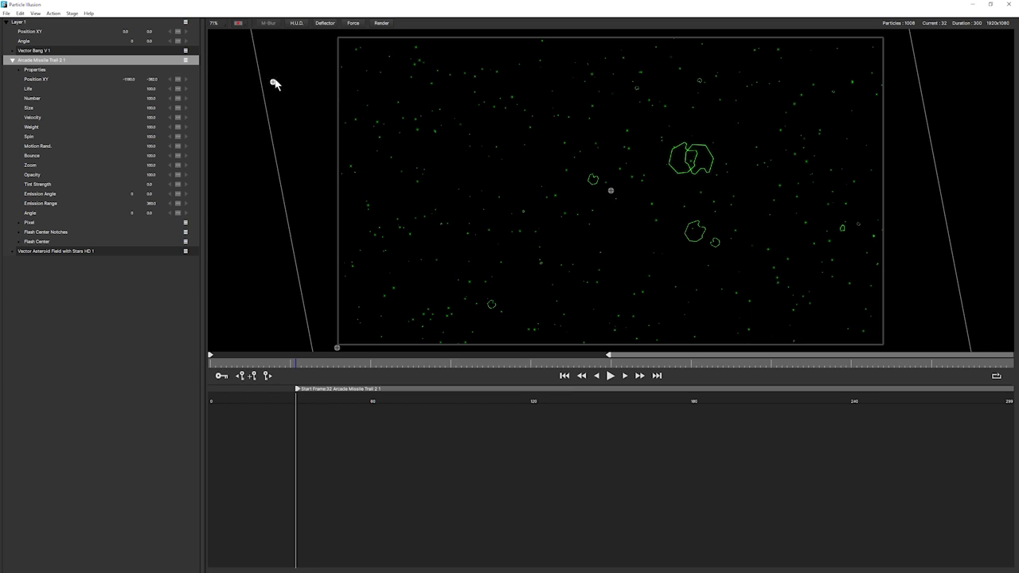
Keyframe the missile flying from off-frame upper left to the right edge, then preview.
{"action": "left_click", "coordinate": [221, 375]}
{"action": "left_click_drag", "start_coordinate": [235, 81], "coordinate": [238, 79]}
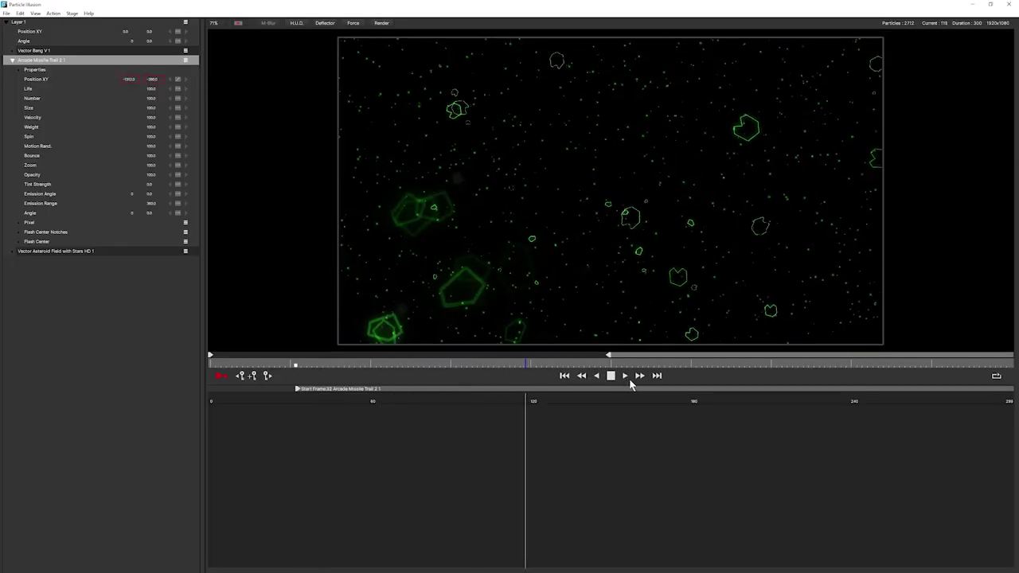
{"action": "key", "text": "space"}
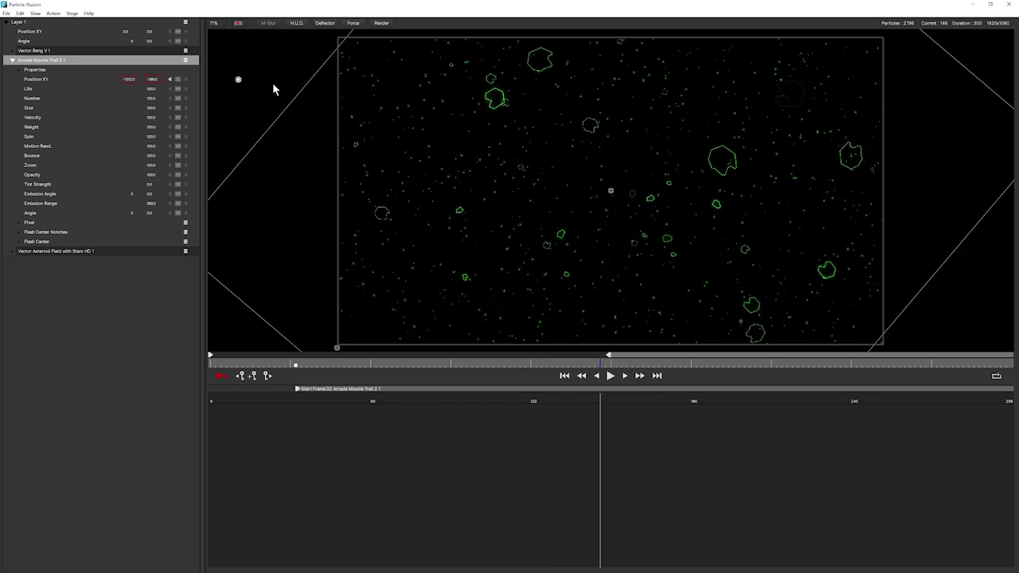
{"action": "left_click_drag", "start_coordinate": [238, 79], "coordinate": [984, 154]}
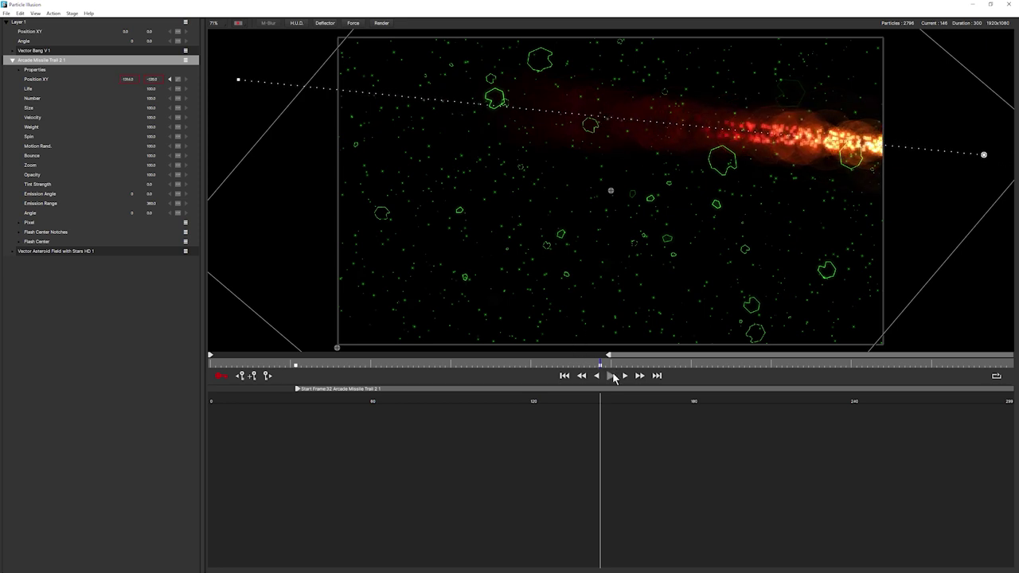
{"action": "left_click", "coordinate": [612, 376]}
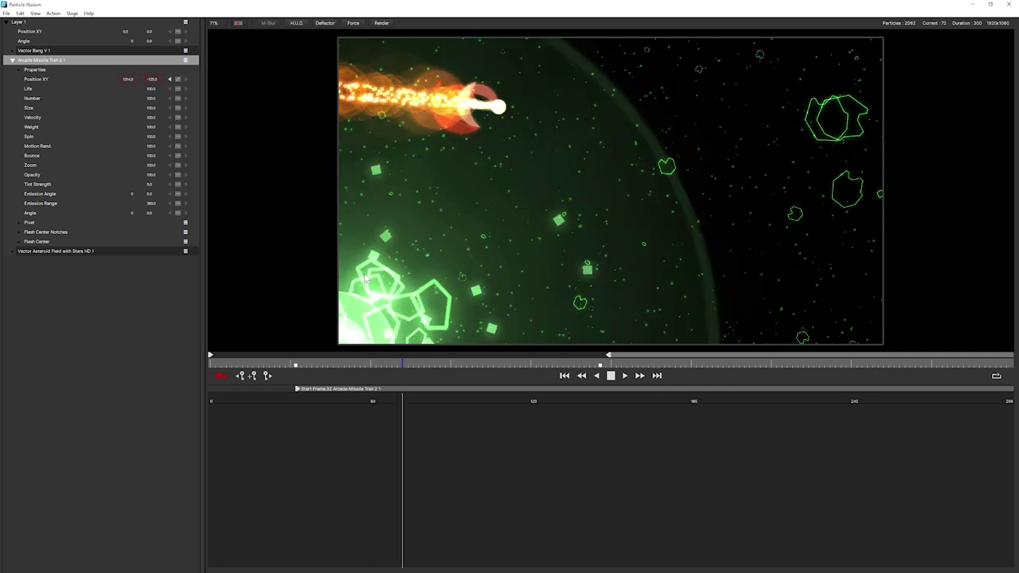
{"action": "key", "text": "space"}
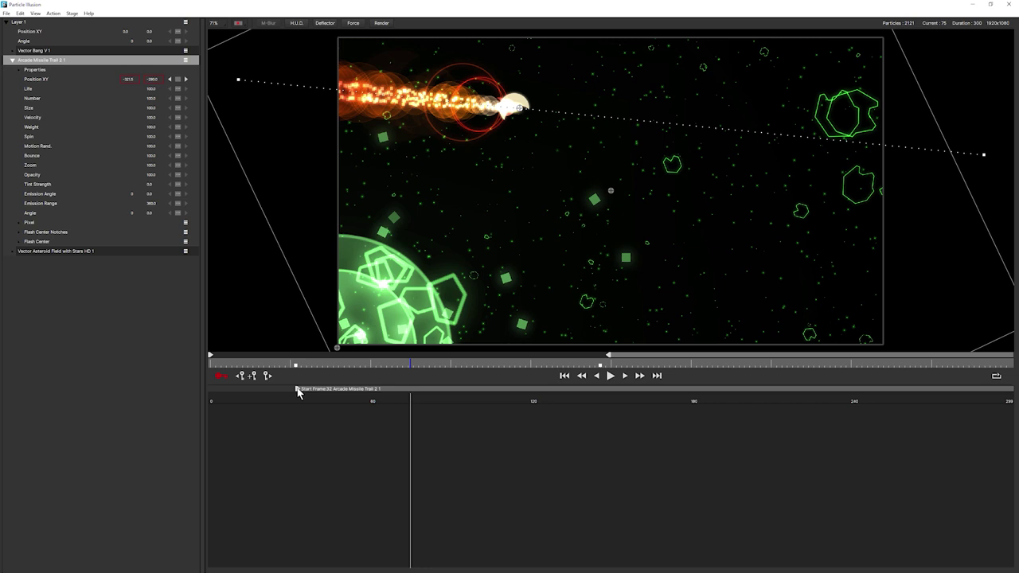
Start the missile trail at frame 17, turn off auto-keying, and preview it.
{"action": "left_click_drag", "start_coordinate": [296, 393], "coordinate": [256, 391]}
{"action": "key", "text": "space"}
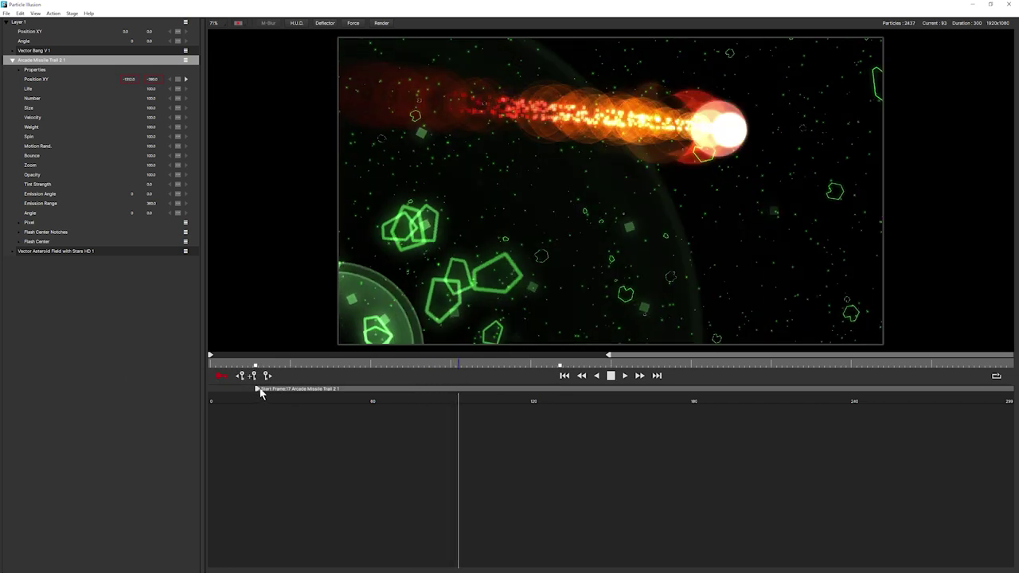
{"action": "key", "text": "space"}
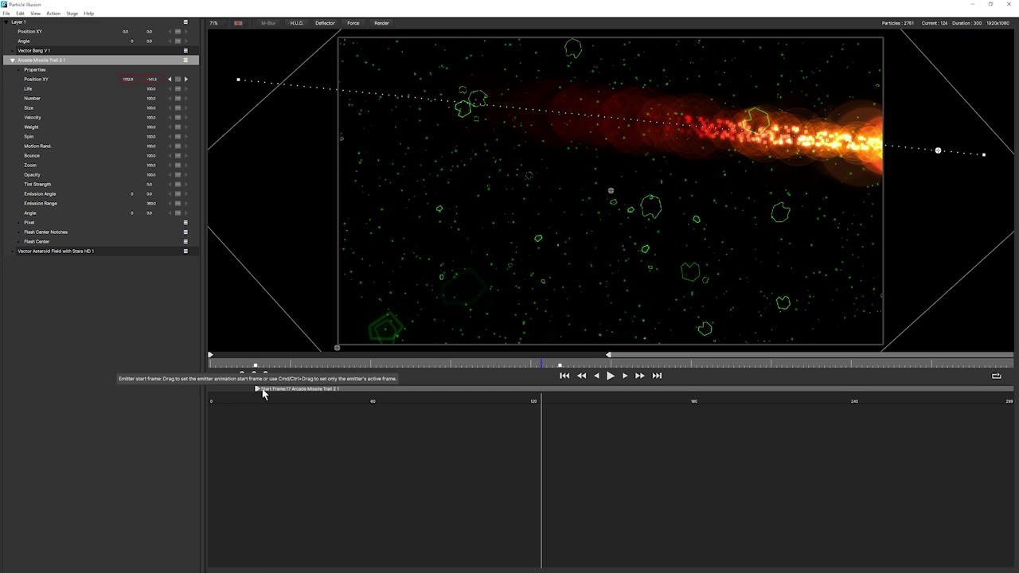
{"action": "left_click_drag", "start_coordinate": [257, 394], "coordinate": [358, 390]}
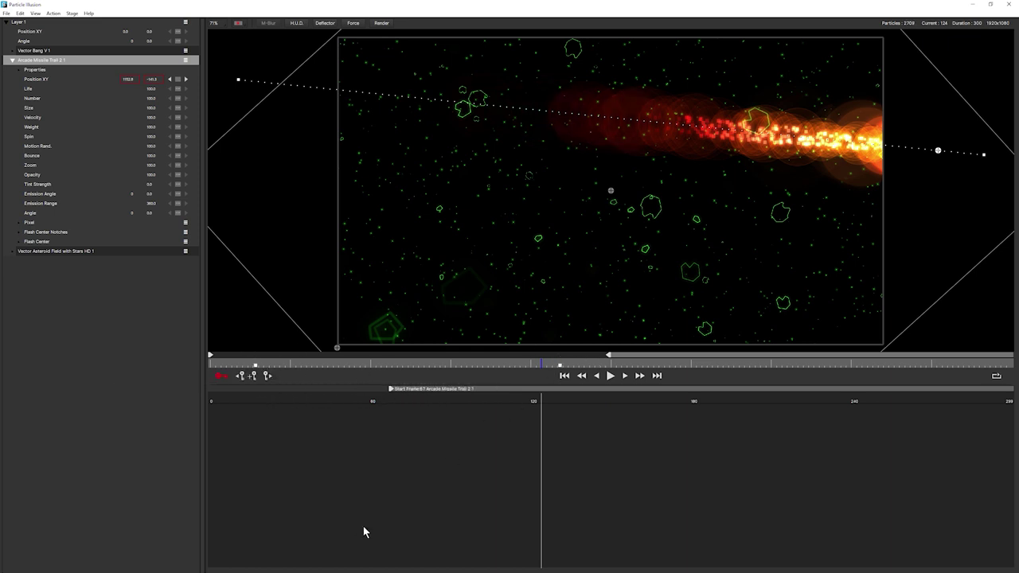
{"action": "key", "text": "ctrl+z"}
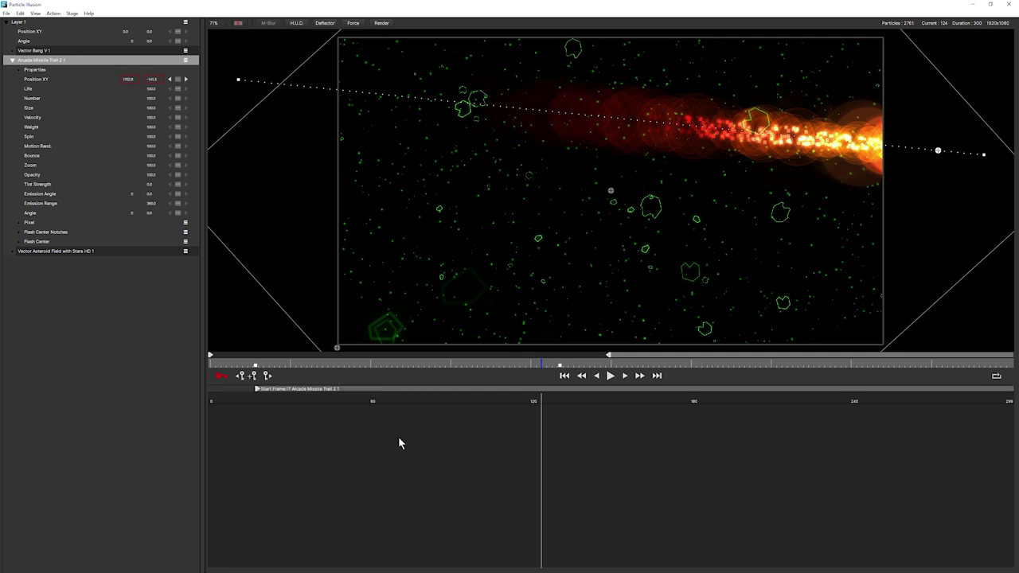
{"action": "left_click", "coordinate": [221, 377]}
{"action": "key", "text": "space"}
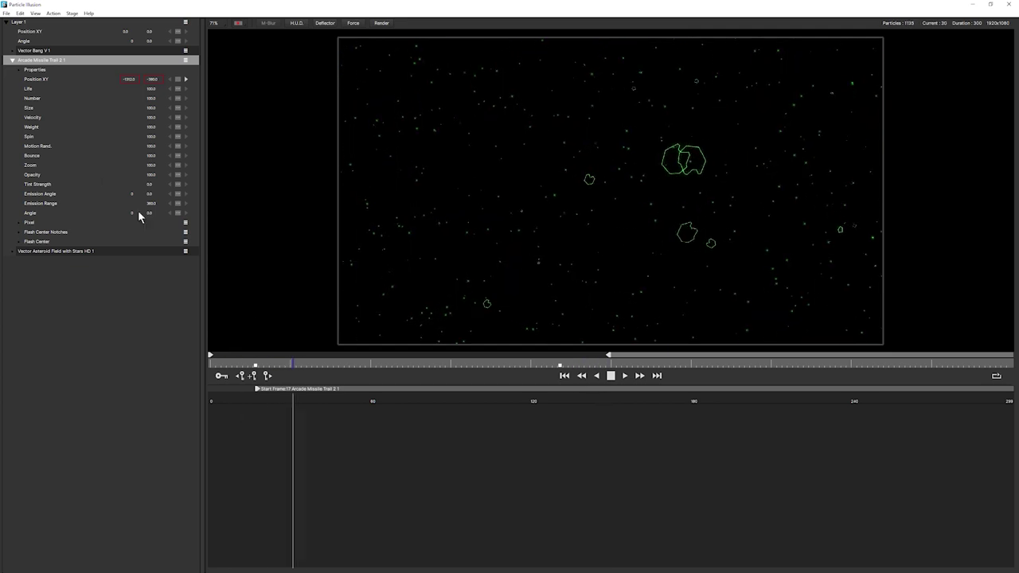
Give the missile trail a pure green tint and raise its Tint Strength.
{"action": "key", "text": "space"}
{"action": "left_click", "coordinate": [18, 70]}
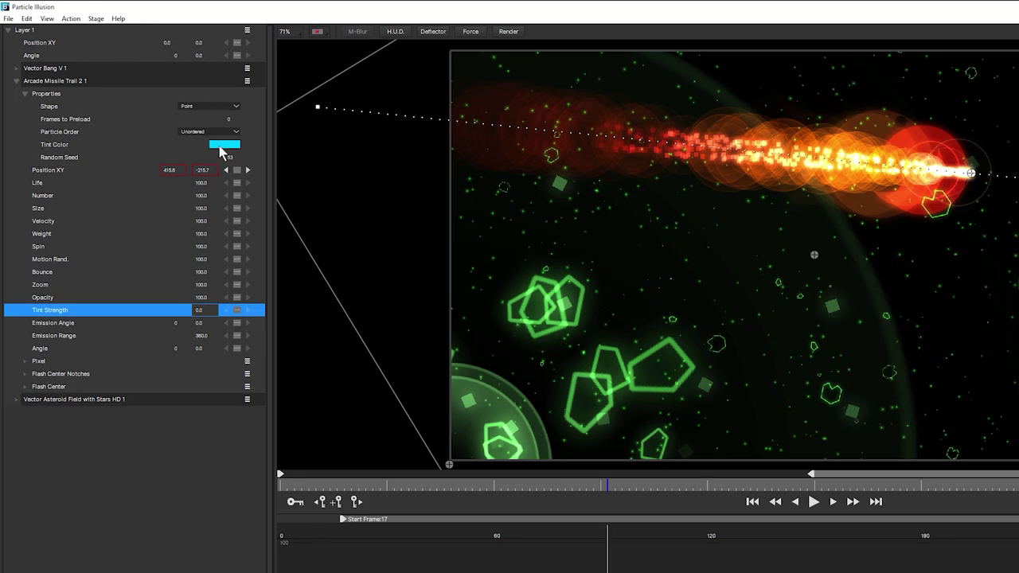
{"action": "left_click", "coordinate": [247, 158]}
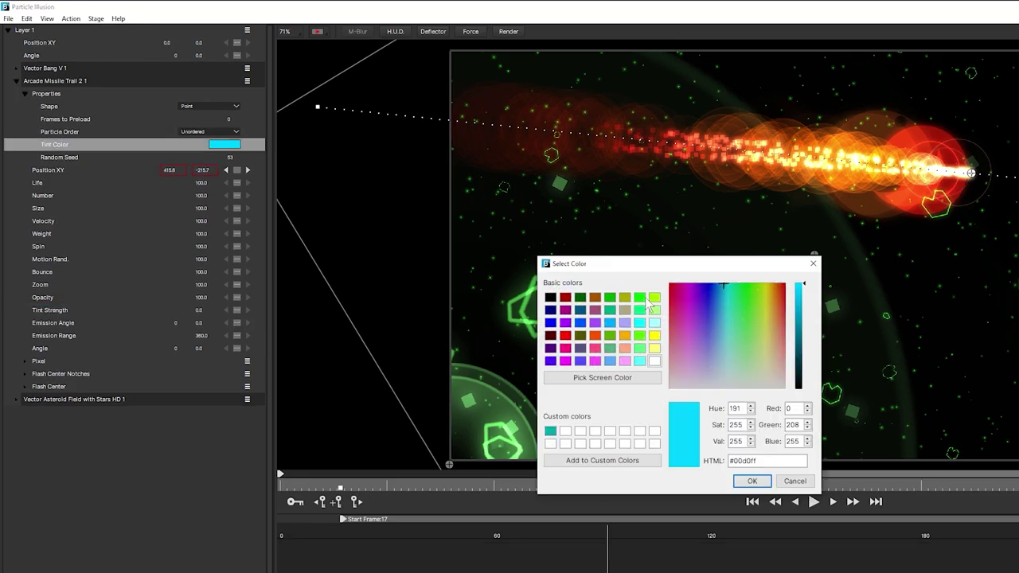
{"action": "left_click", "coordinate": [641, 298]}
{"action": "left_click", "coordinate": [752, 481]}
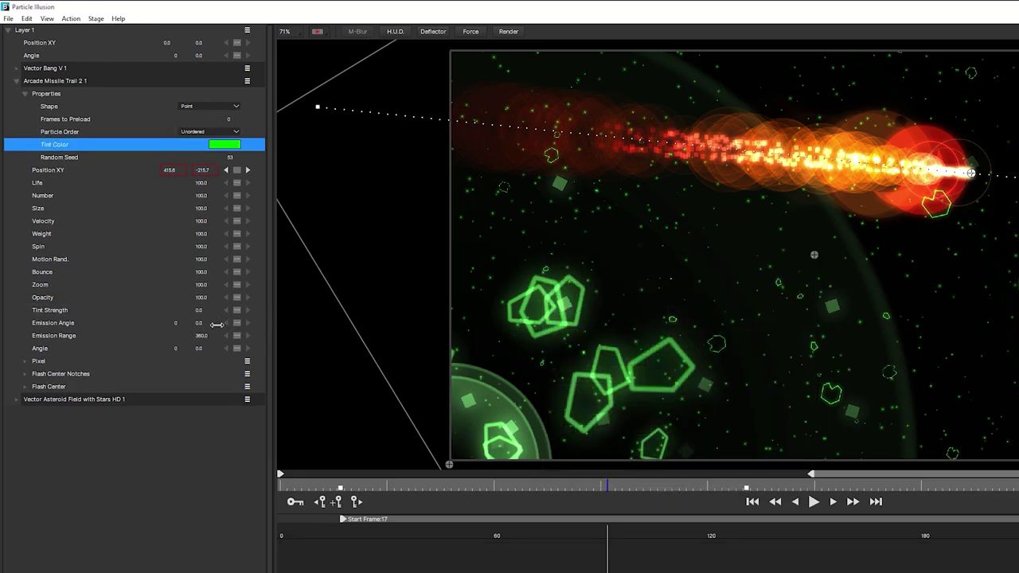
{"action": "left_click_drag", "start_coordinate": [211, 315], "coordinate": [253, 322]}
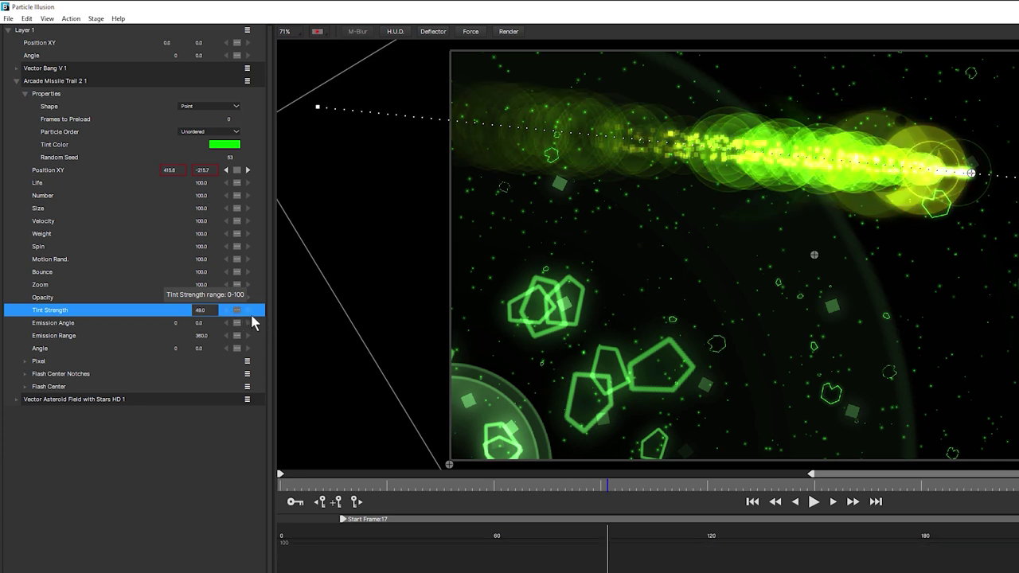
Darken the trail's green tint, set Tint Strength to about 63, and preview.
{"action": "left_click", "coordinate": [236, 149]}
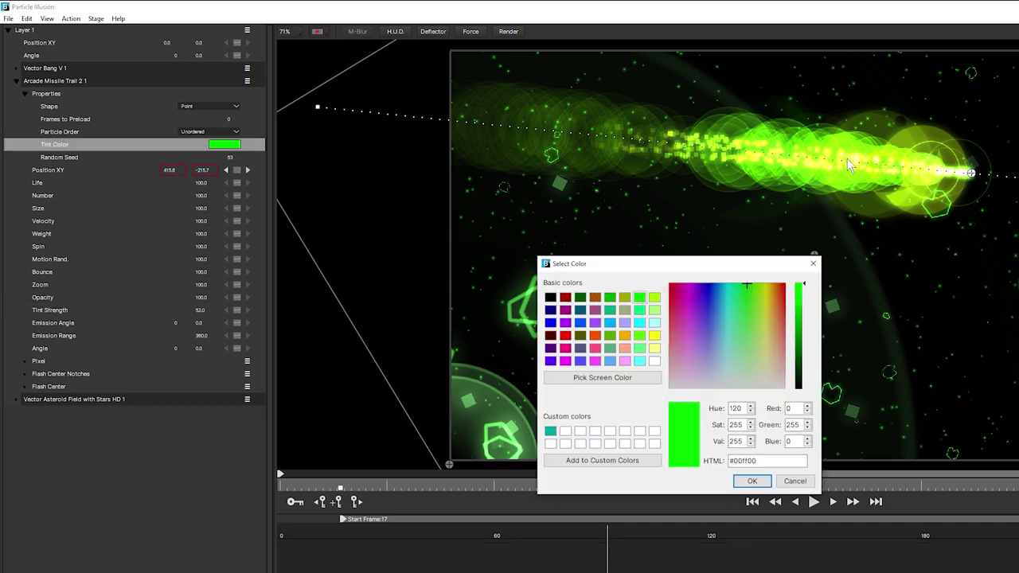
{"action": "left_click_drag", "start_coordinate": [802, 286], "coordinate": [807, 338]}
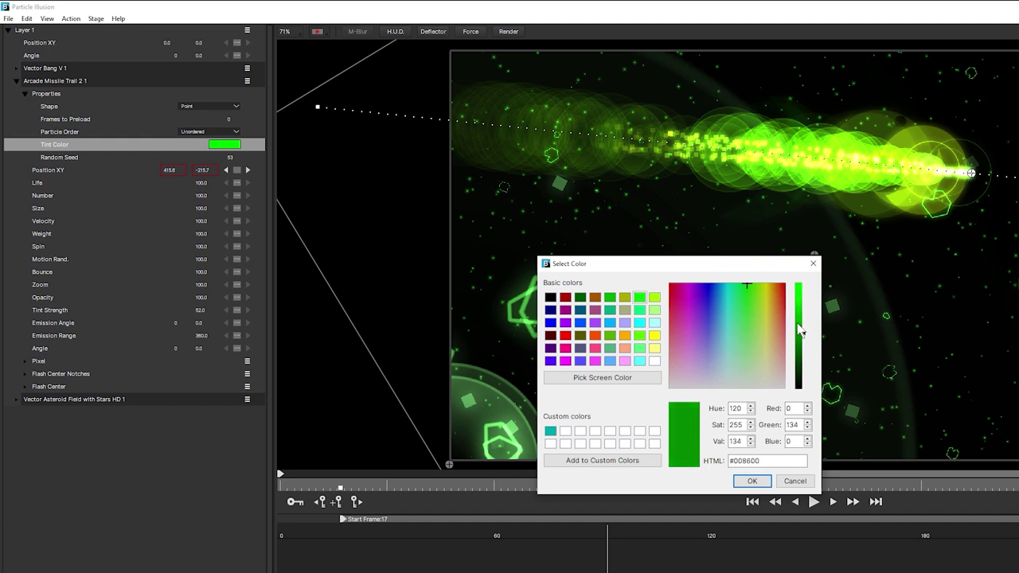
{"action": "left_click", "coordinate": [752, 481]}
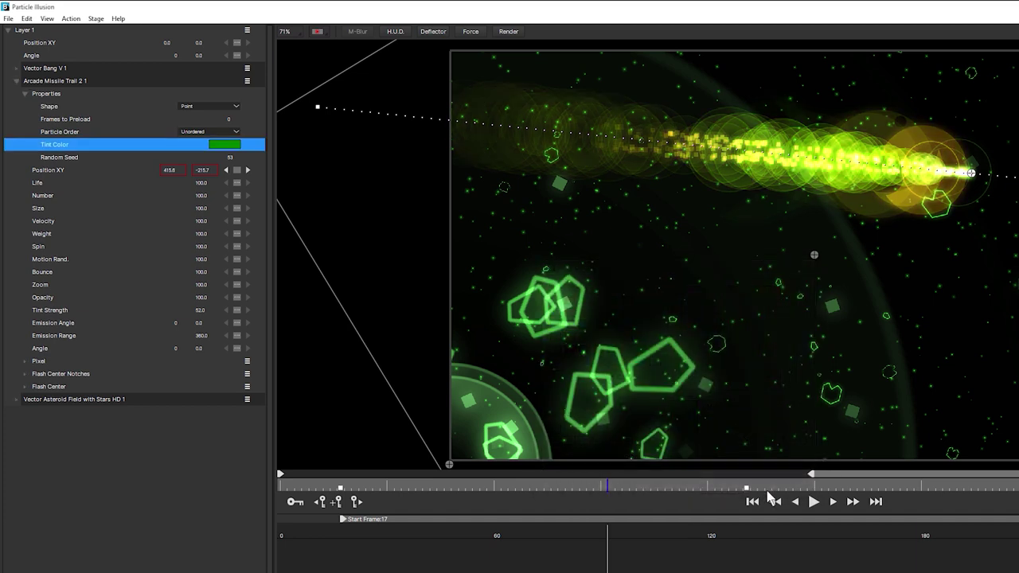
{"action": "left_click_drag", "start_coordinate": [199, 310], "coordinate": [208, 311]}
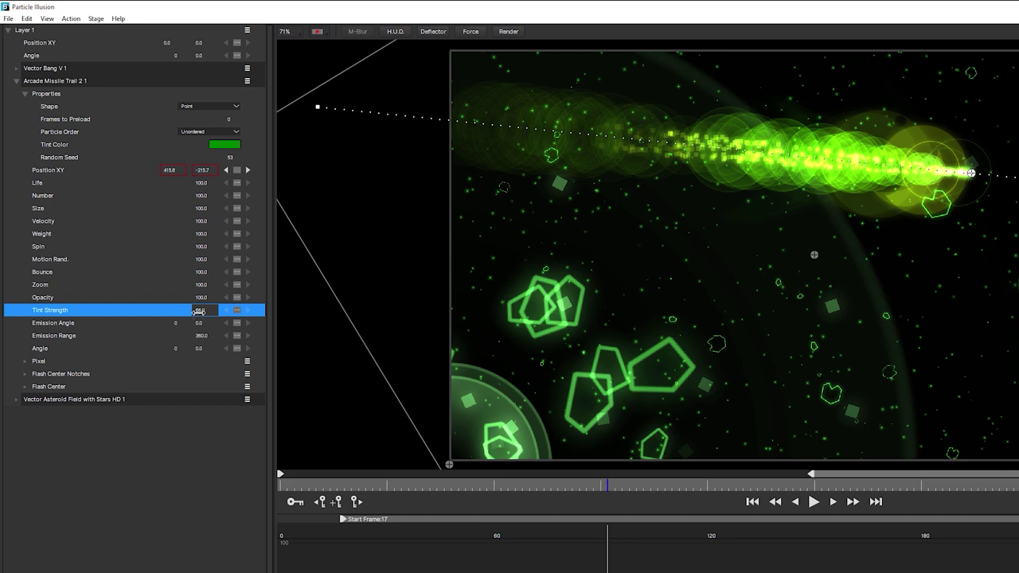
{"action": "key", "text": "space"}
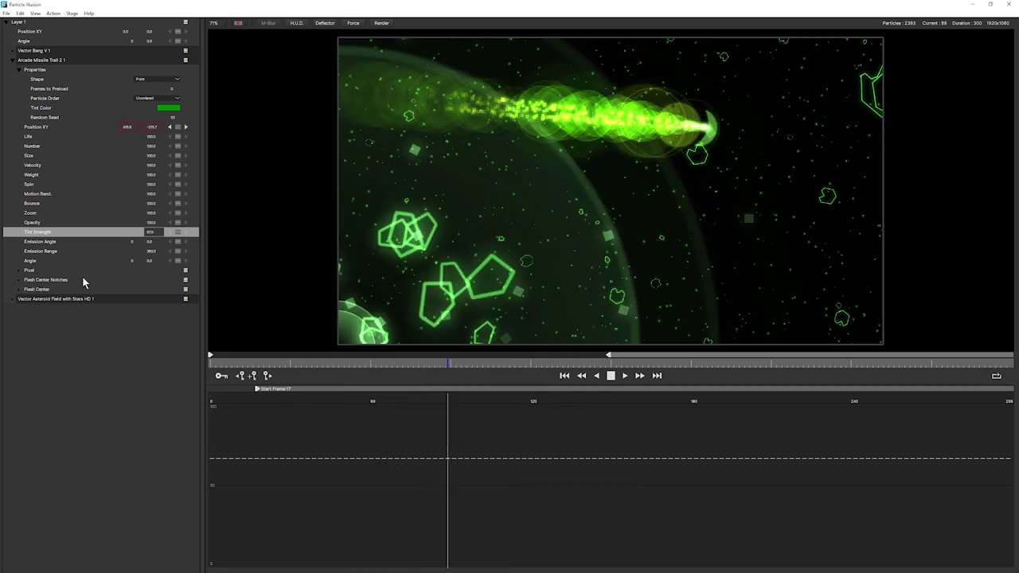
Set the missile's next Position XY keyframe to Bezier interpolation.
{"action": "key", "text": "space"}
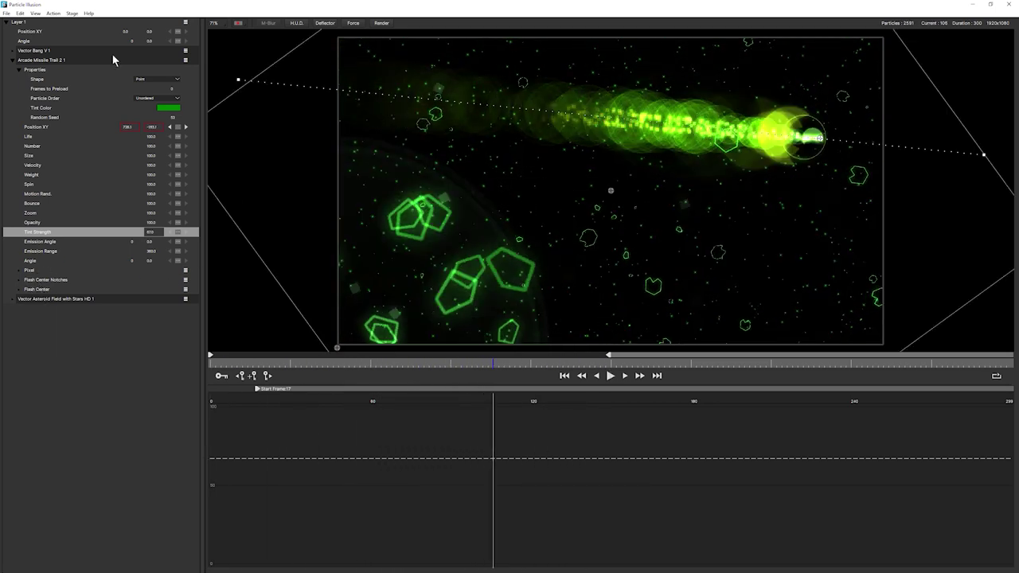
{"action": "left_click", "coordinate": [185, 128]}
{"action": "left_click", "coordinate": [269, 175]}
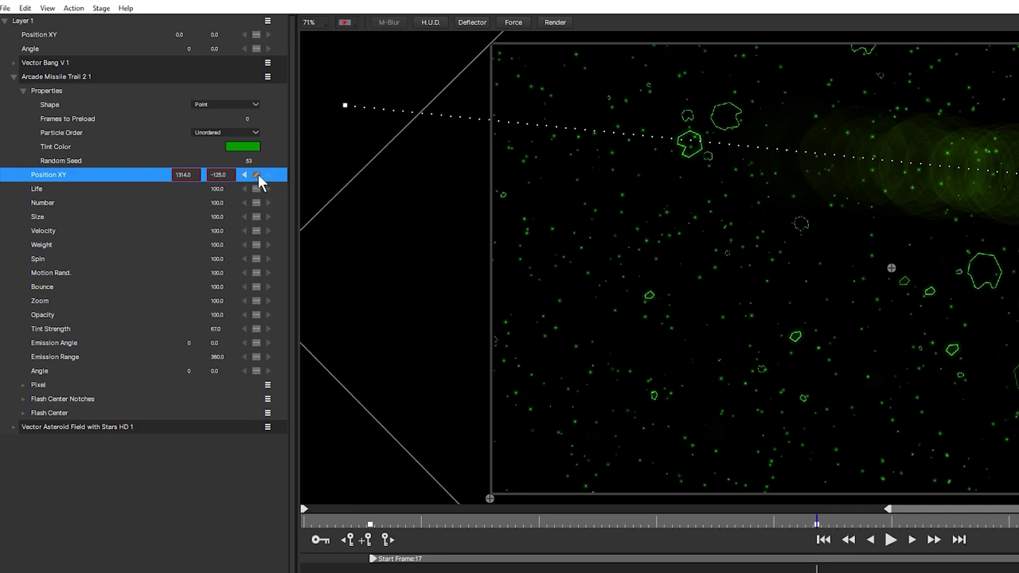
{"action": "left_click", "coordinate": [257, 175]}
{"action": "left_click", "coordinate": [265, 202]}
Drag the end point's Bezier handle to curve the flight path, then preview it.
{"action": "left_click_drag", "start_coordinate": [978, 153], "coordinate": [595, 172]}
{"action": "left_click_drag", "start_coordinate": [585, 231], "coordinate": [682, 58]}
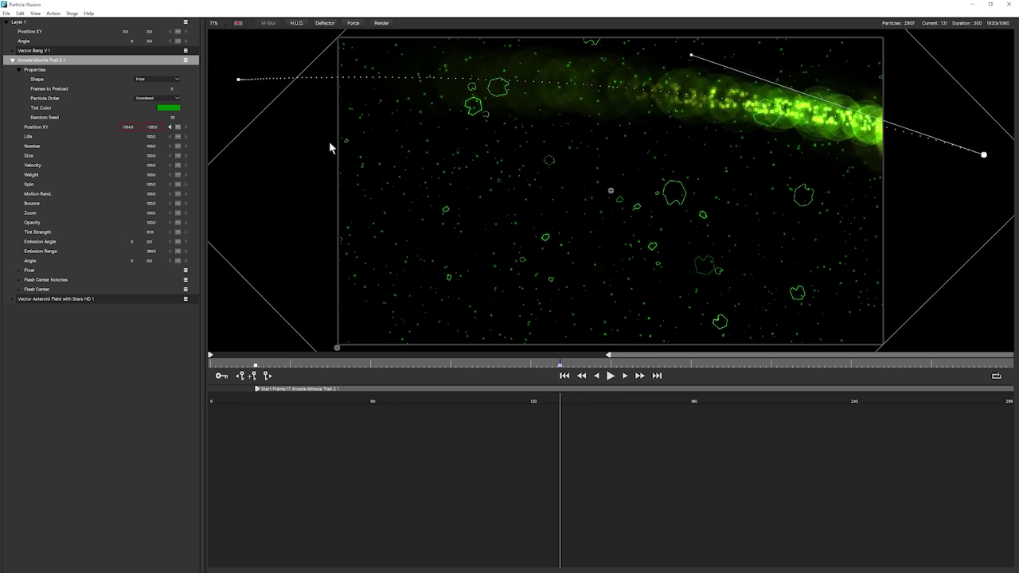
{"action": "left_click", "coordinate": [610, 375]}
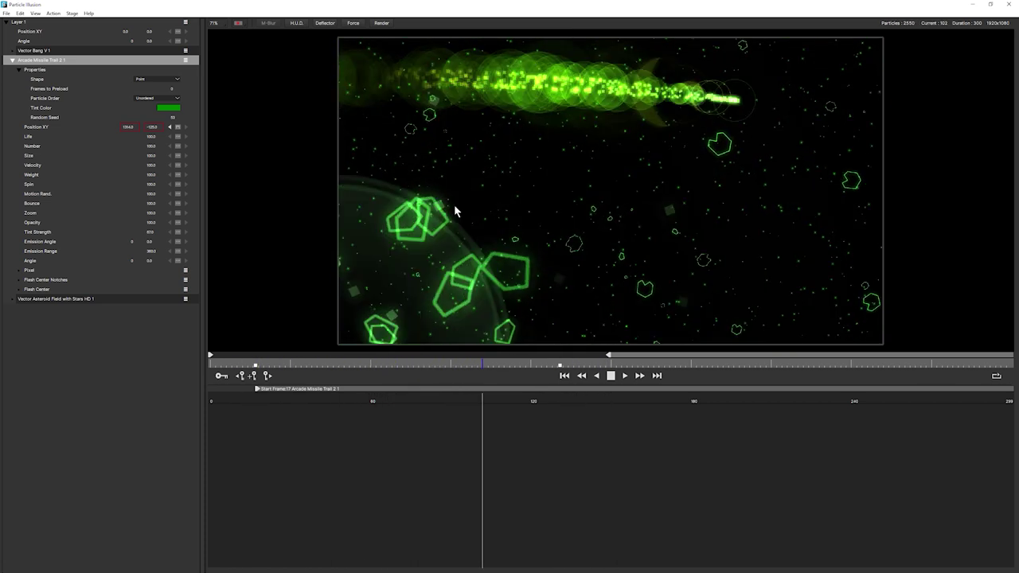
{"action": "key", "text": "space"}
{"action": "left_click_drag", "start_coordinate": [341, 364], "coordinate": [409, 363]}
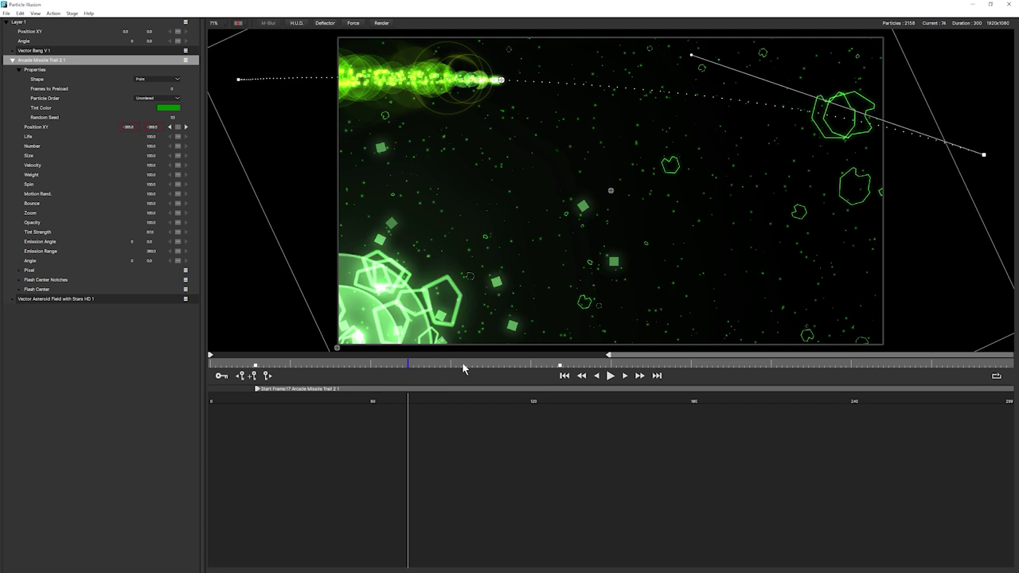
Expand Vector Bang V 1 and its Lines type, then disable and re-enable the Lines particles.
{"action": "left_click", "coordinate": [12, 60]}
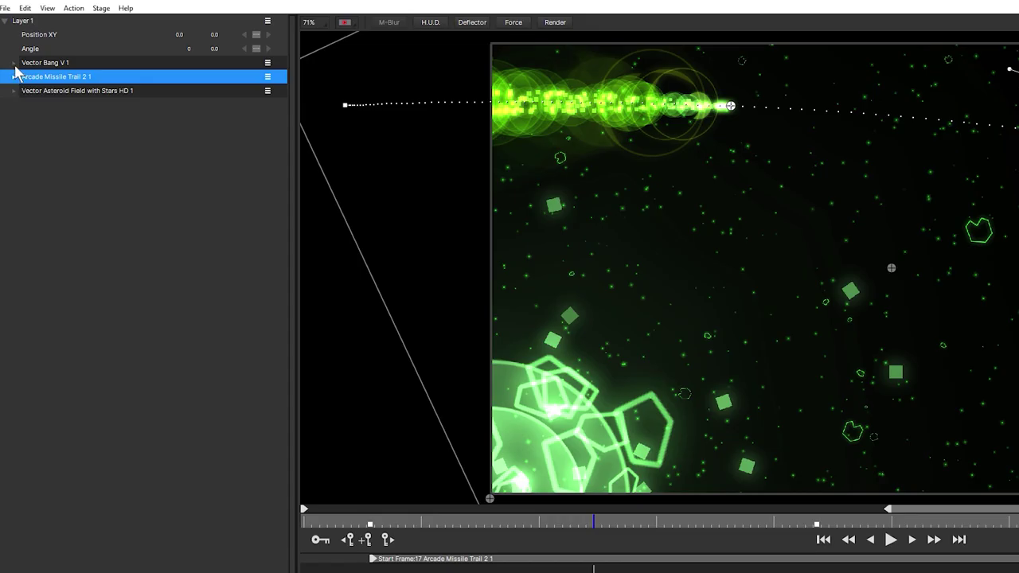
{"action": "left_click", "coordinate": [14, 62]}
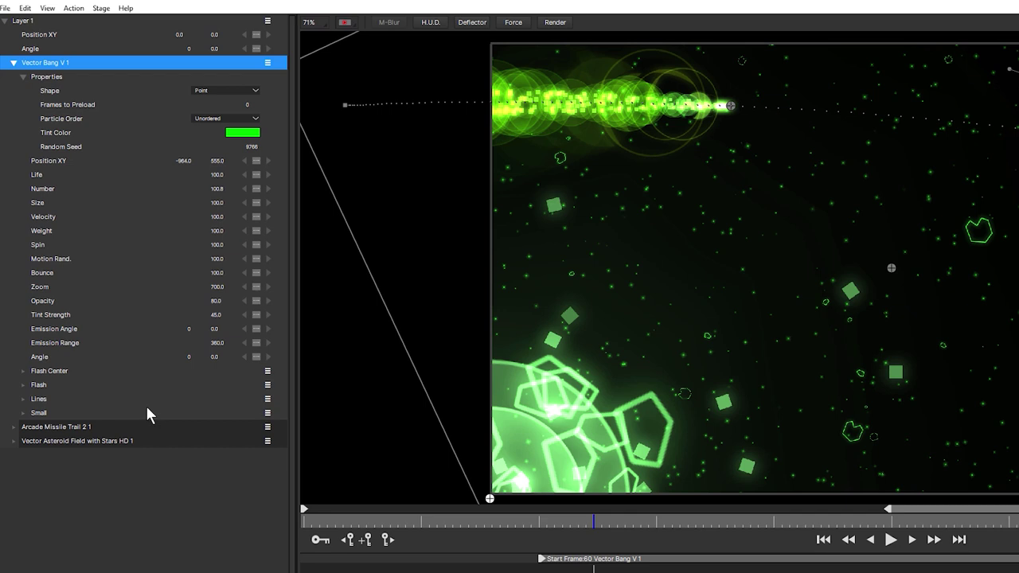
{"action": "left_click", "coordinate": [24, 399]}
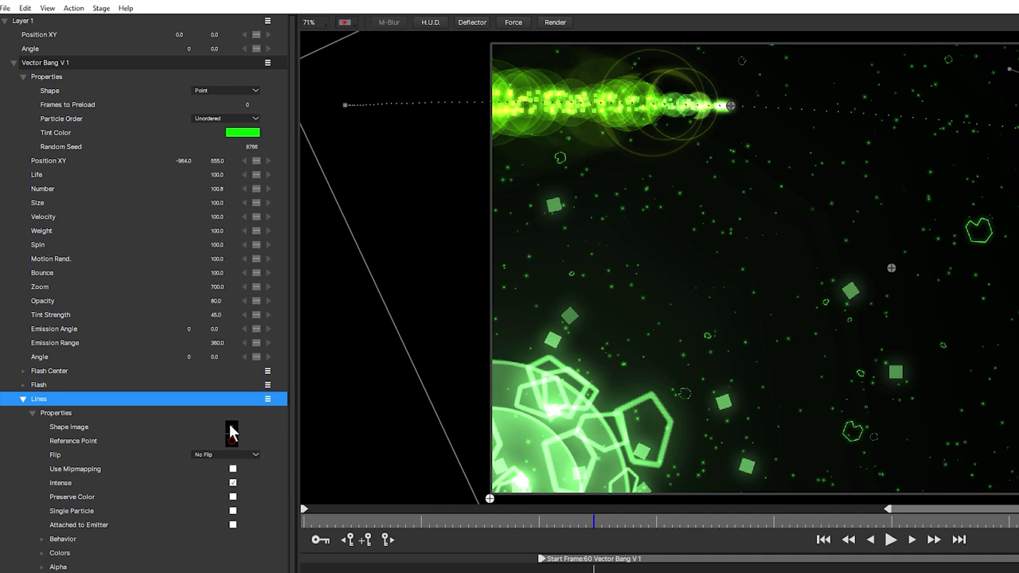
{"action": "left_click", "coordinate": [268, 398]}
{"action": "left_click", "coordinate": [262, 435]}
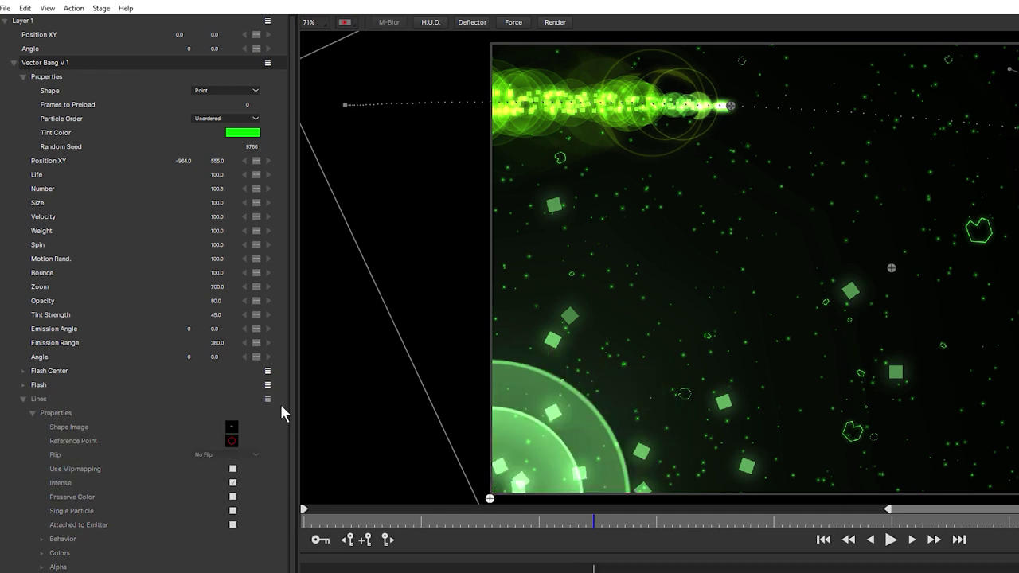
{"action": "left_click", "coordinate": [268, 398]}
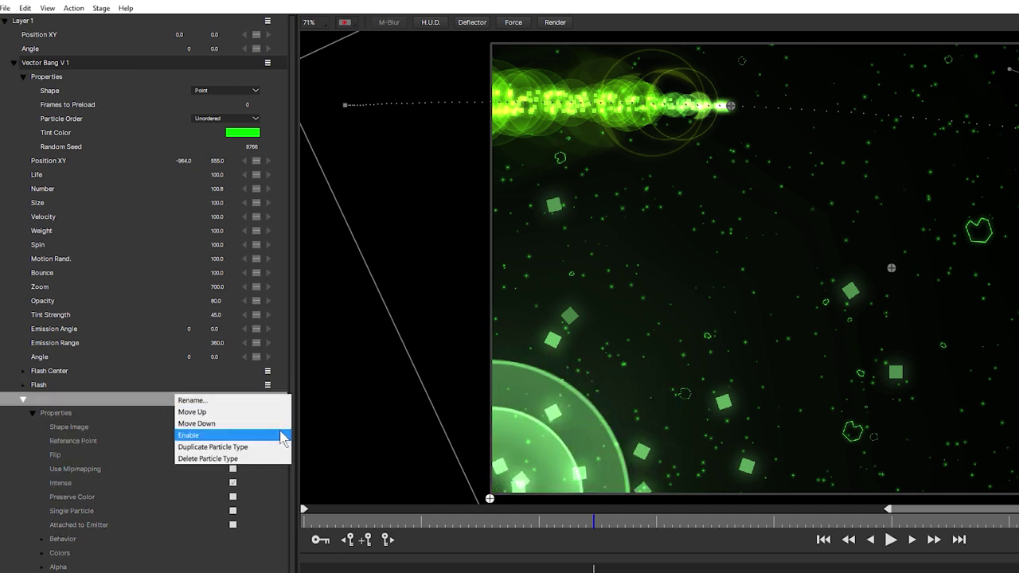
{"action": "left_click", "coordinate": [277, 435]}
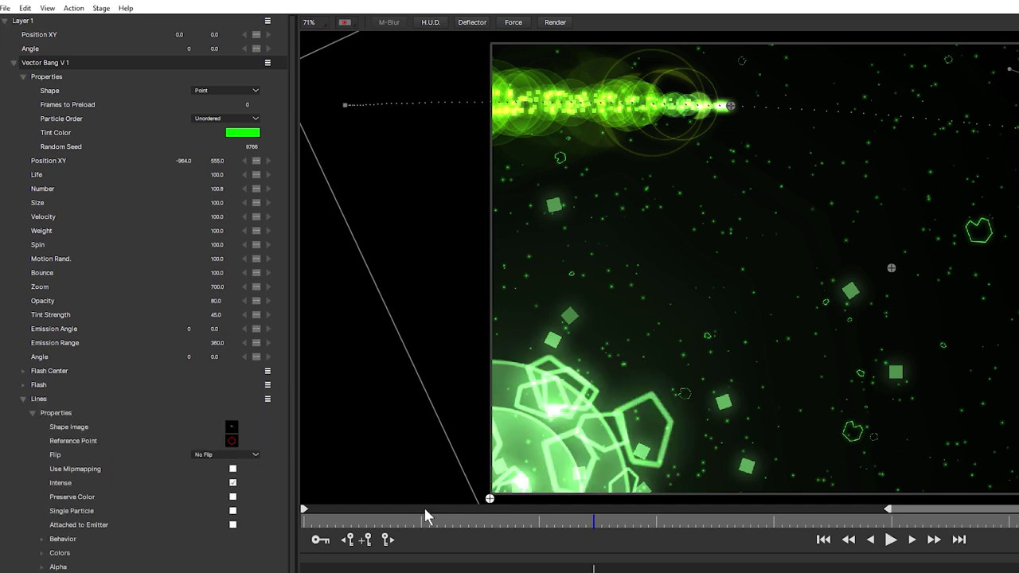
Scrub the timeline through the explosion and scroll down to the Lines parameters.
{"action": "left_click", "coordinate": [402, 522]}
{"action": "left_click_drag", "start_coordinate": [564, 535], "coordinate": [680, 546]}
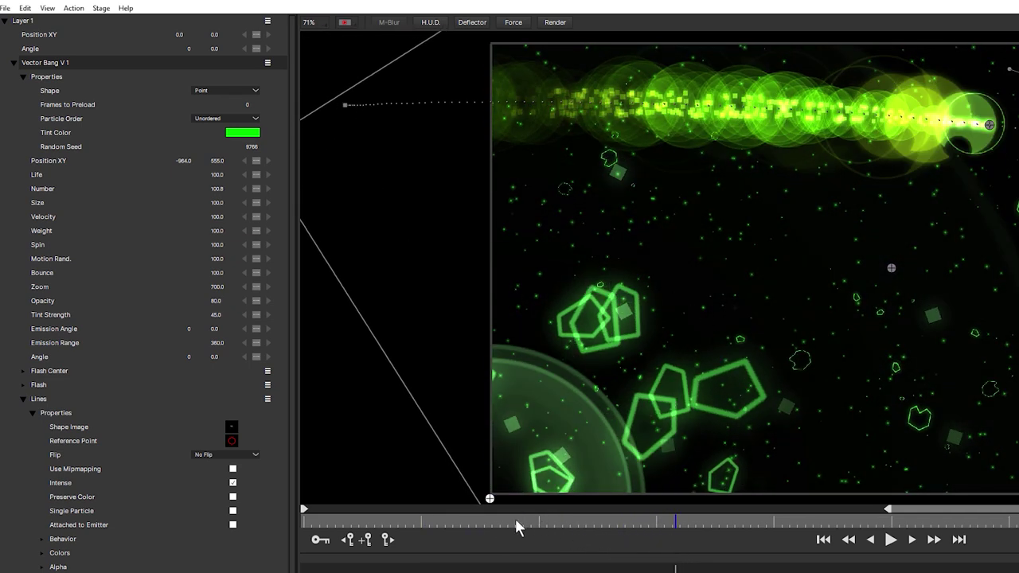
{"action": "left_click_drag", "start_coordinate": [515, 521], "coordinate": [692, 520]}
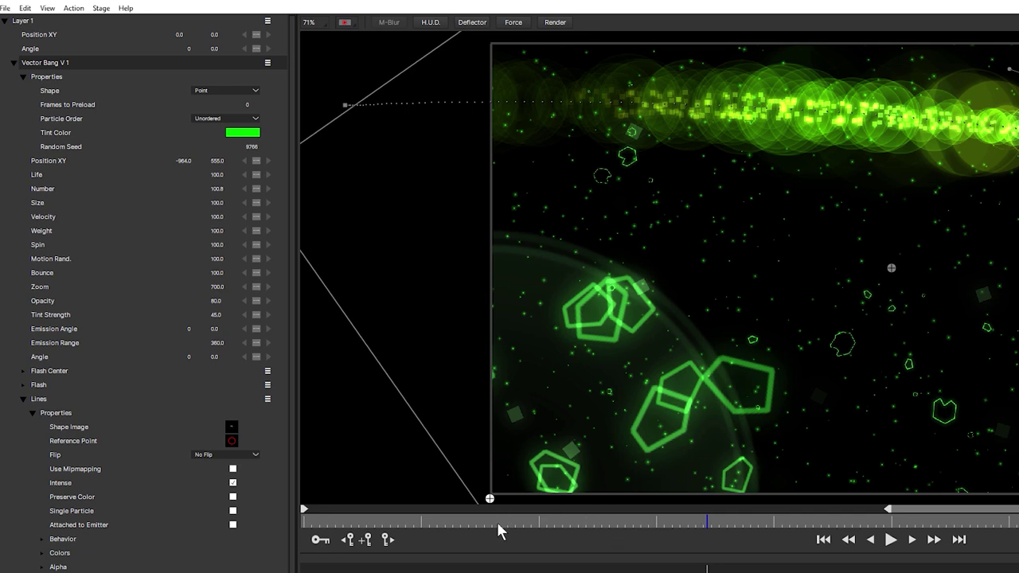
{"action": "left_click_drag", "start_coordinate": [472, 522], "coordinate": [645, 529]}
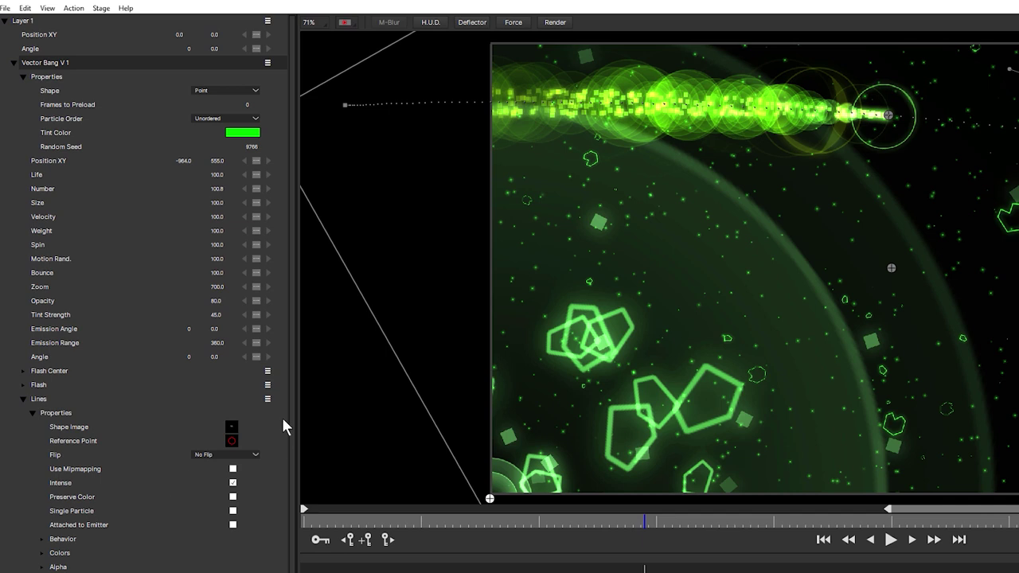
{"action": "scroll", "coordinate": [282, 417], "scroll_direction": "down", "scroll_amount": 3}
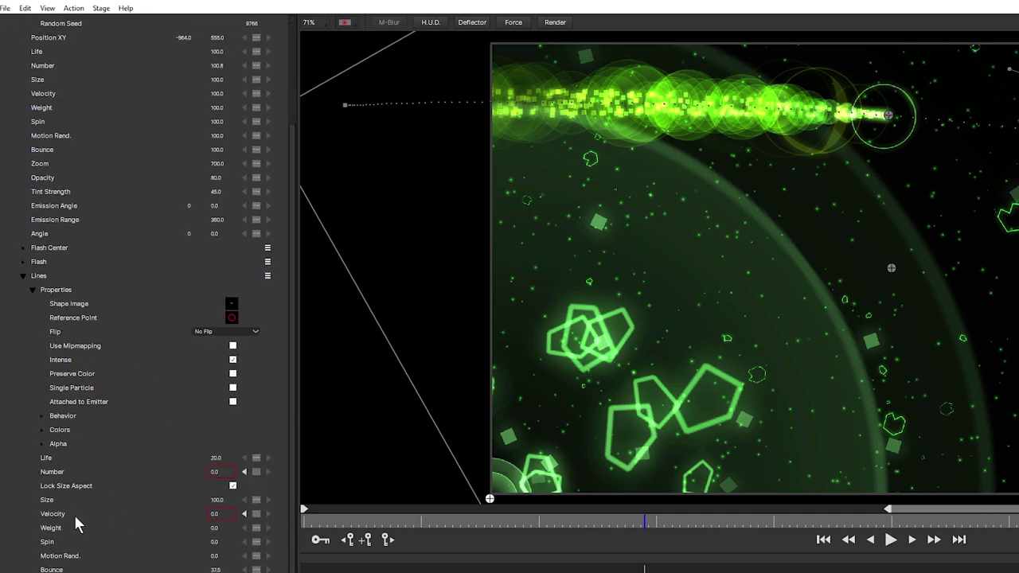
{"action": "left_click_drag", "start_coordinate": [348, 525], "coordinate": [297, 525]}
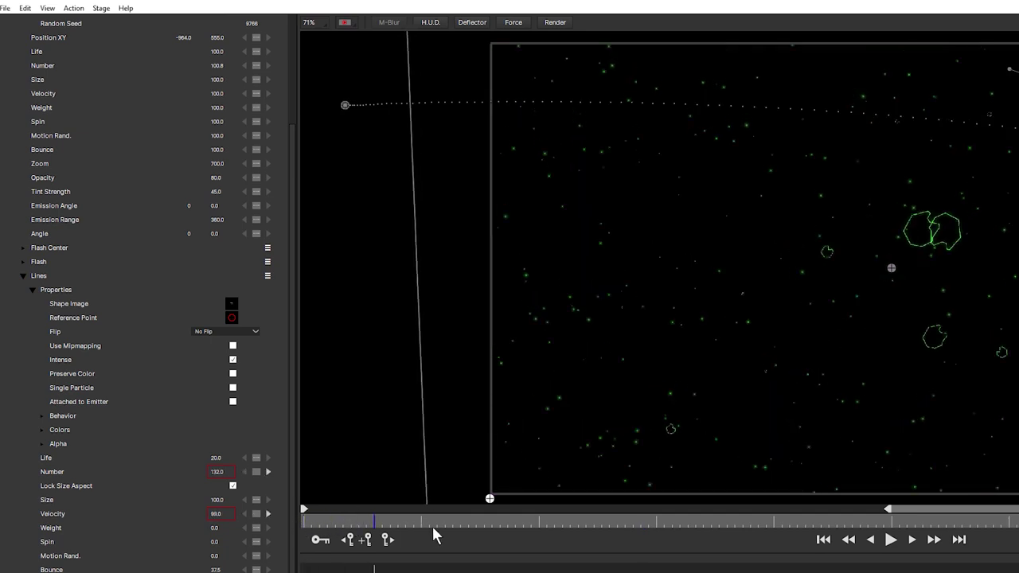
{"action": "left_click", "coordinate": [447, 523]}
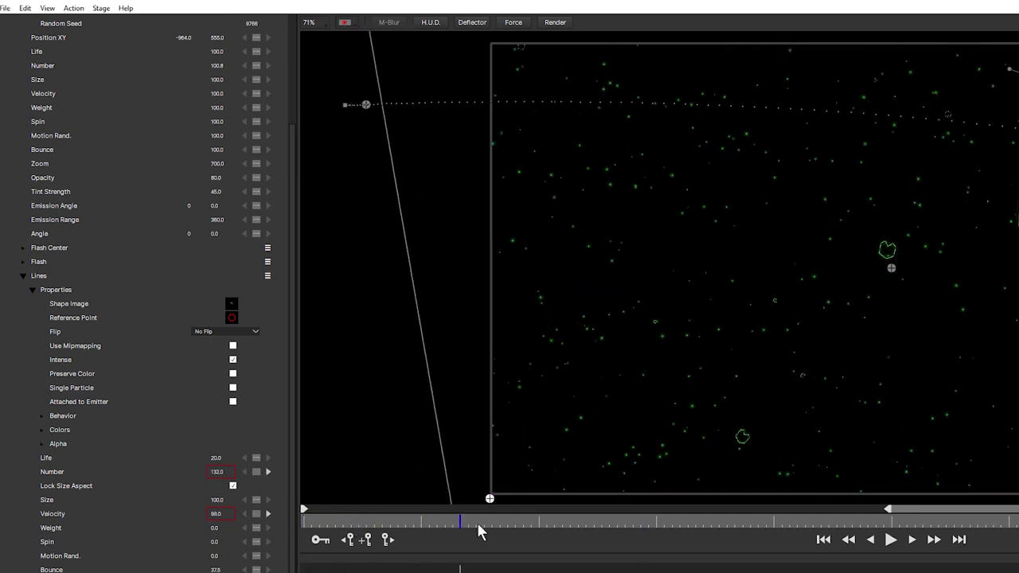
{"action": "left_click", "coordinate": [539, 522]}
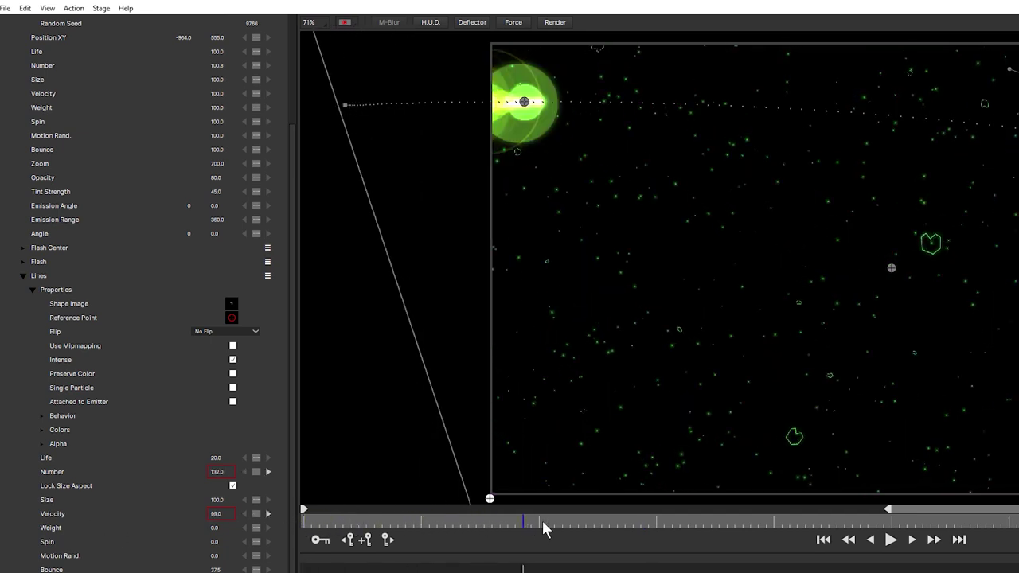
{"action": "left_click", "coordinate": [268, 514]}
{"action": "left_click", "coordinate": [244, 514]}
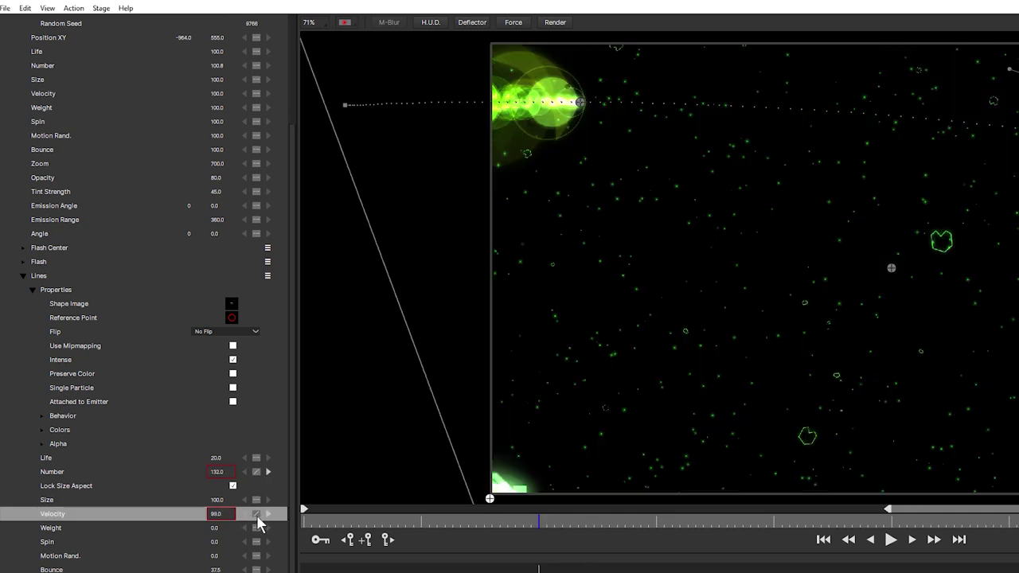
{"action": "left_click", "coordinate": [265, 514]}
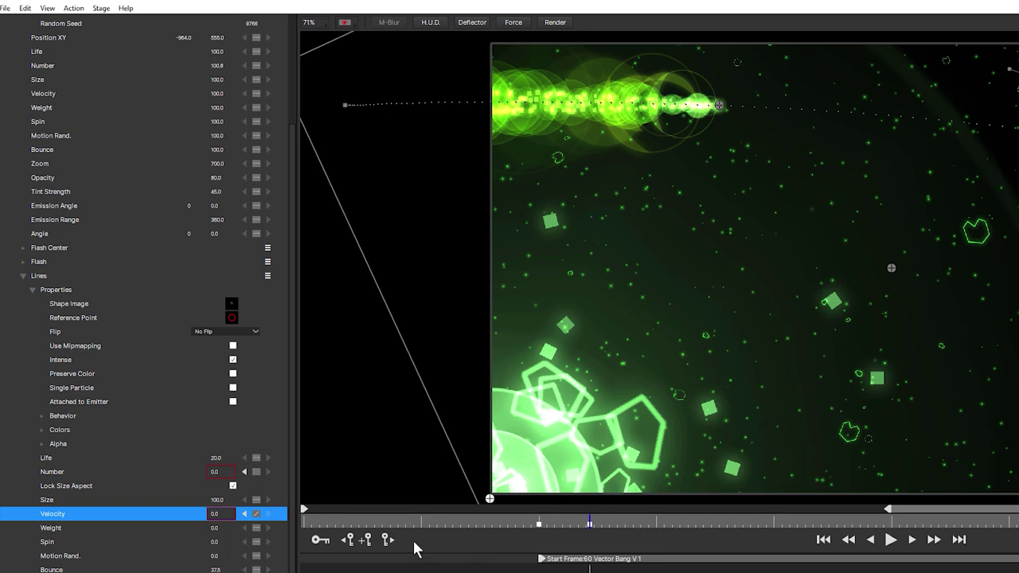
{"action": "left_click", "coordinate": [539, 524]}
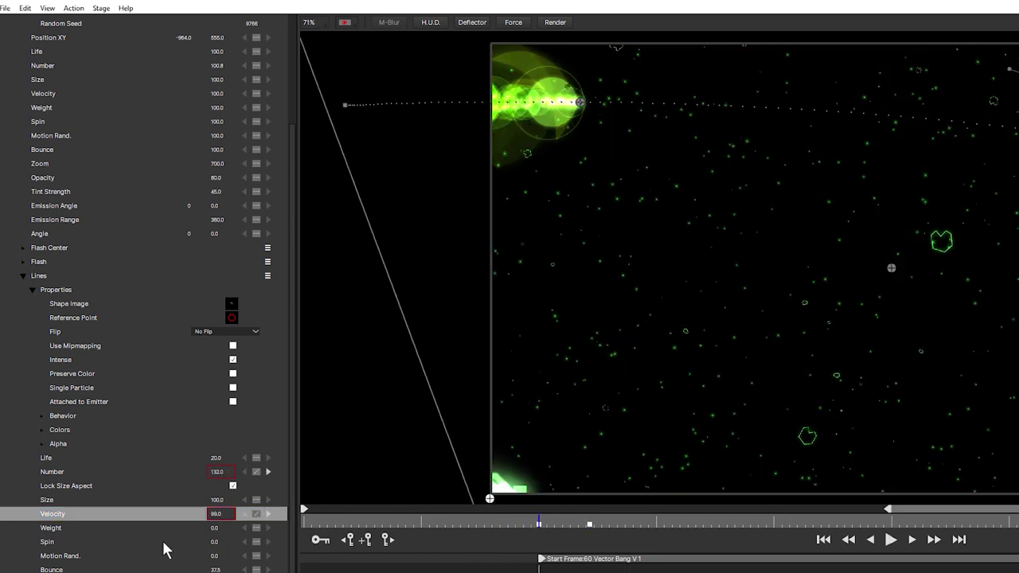
{"action": "left_click", "coordinate": [574, 523]}
{"action": "left_click", "coordinate": [588, 523]}
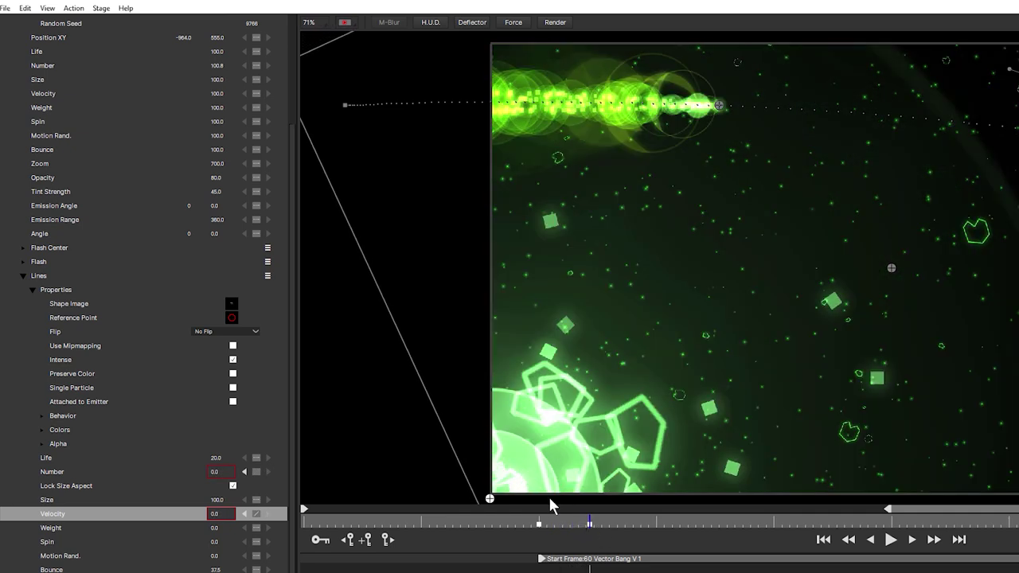
{"action": "left_click_drag", "start_coordinate": [574, 525], "coordinate": [593, 536]}
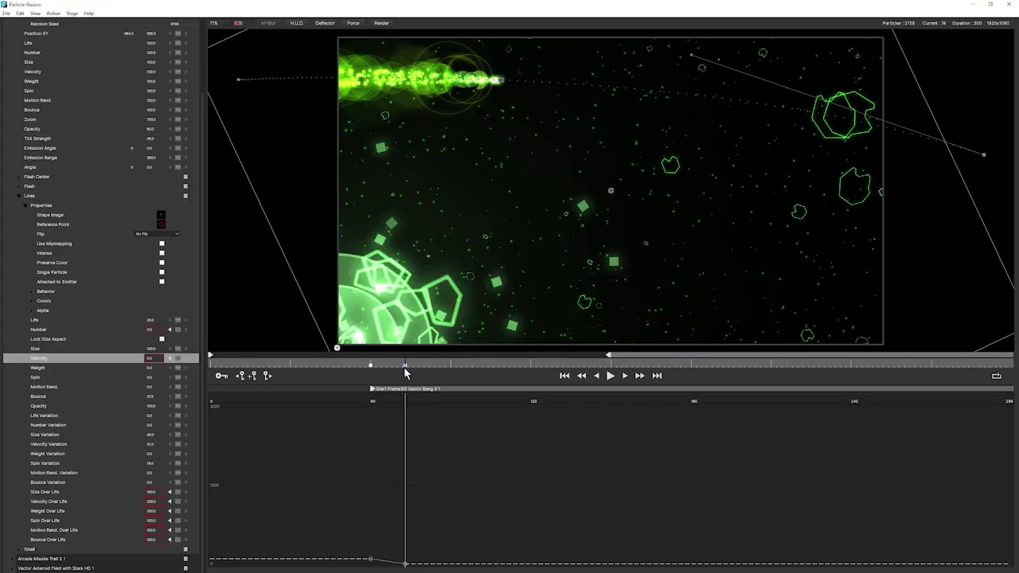
{"action": "left_click_drag", "start_coordinate": [412, 372], "coordinate": [407, 372]}
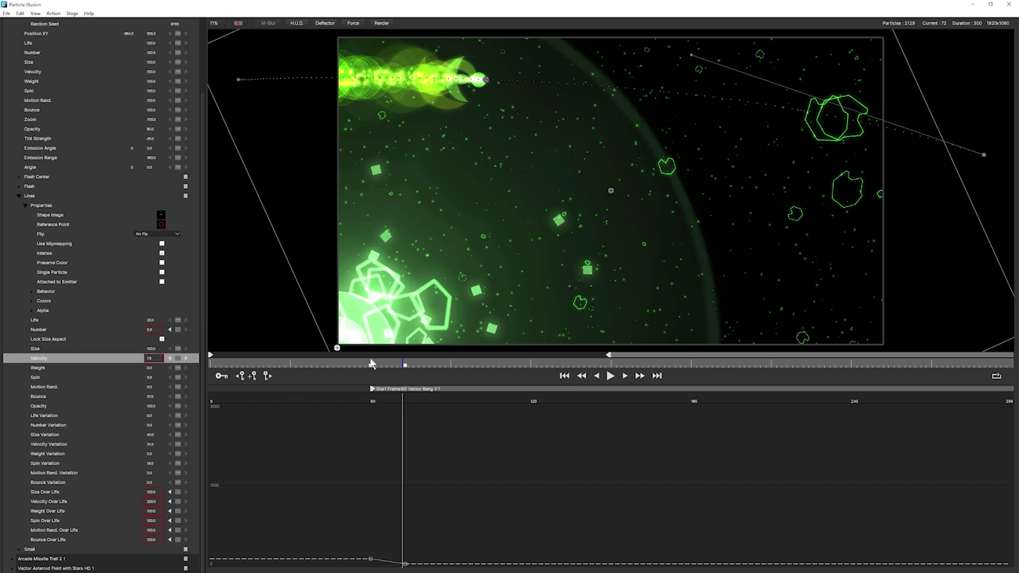
{"action": "left_click_drag", "start_coordinate": [368, 364], "coordinate": [408, 366]}
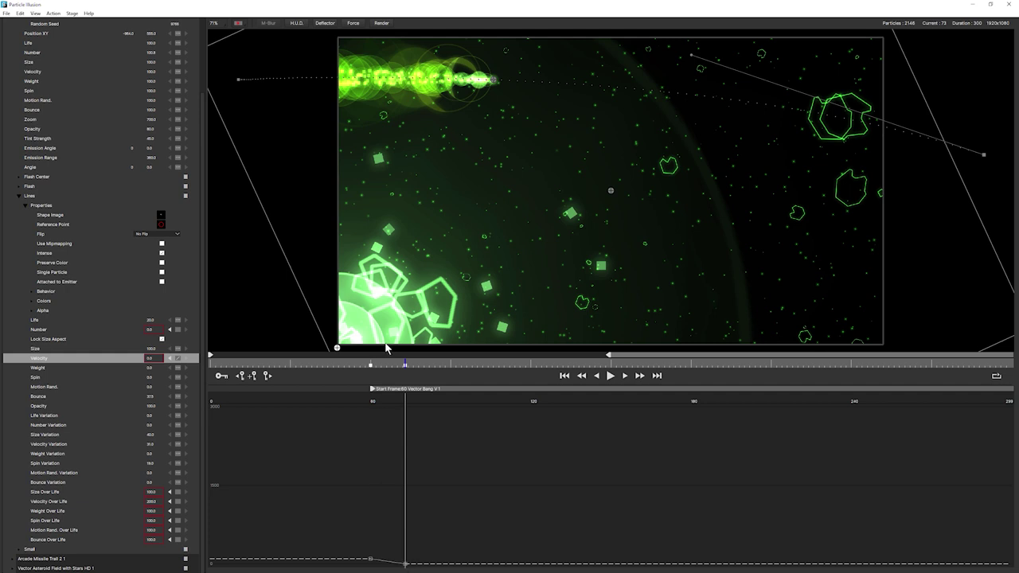
{"action": "mouse_move", "coordinate": [401, 366]}
{"action": "left_mouse_down"}
{"action": "mouse_move", "coordinate": [520, 369]}
{"action": "mouse_move", "coordinate": [373, 367]}
{"action": "mouse_move", "coordinate": [407, 368]}
{"action": "left_mouse_up"}
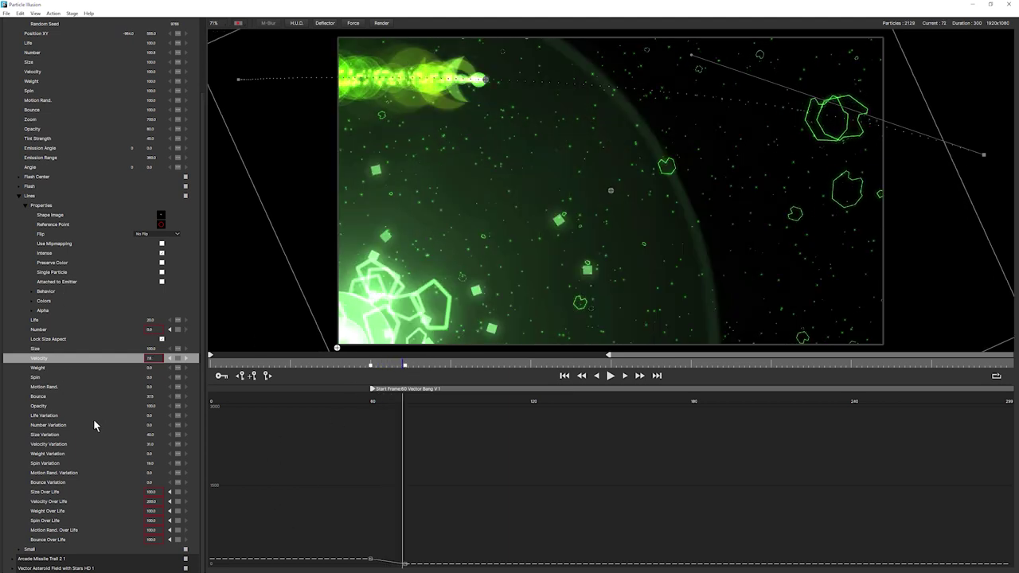
Display the Lines Velocity Over Life curve and scrub the timeline to inspect its values.
{"action": "left_click", "coordinate": [55, 502]}
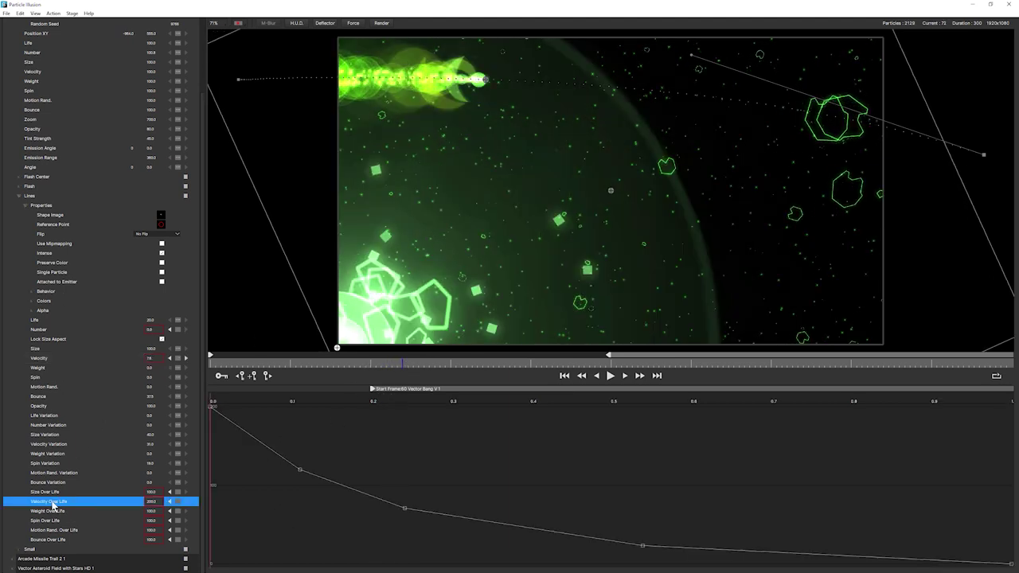
{"action": "left_click_drag", "start_coordinate": [237, 366], "coordinate": [208, 410]}
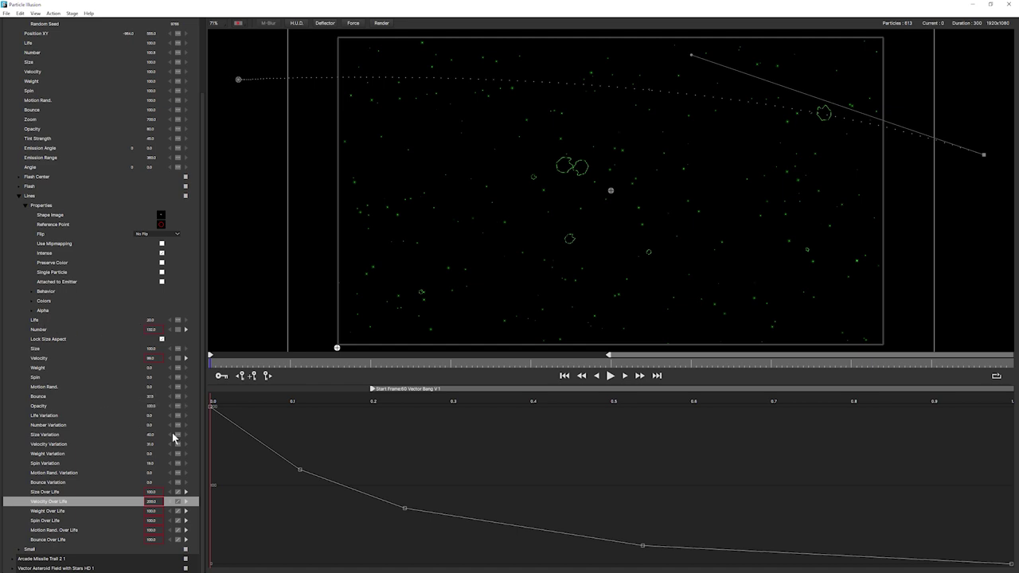
{"action": "left_click", "coordinate": [225, 368]}
{"action": "left_click_drag", "start_coordinate": [308, 363], "coordinate": [449, 365]}
{"action": "mouse_move", "coordinate": [215, 404]}
{"action": "left_mouse_down"}
{"action": "mouse_move", "coordinate": [741, 408]}
{"action": "mouse_move", "coordinate": [257, 400]}
{"action": "mouse_move", "coordinate": [676, 400]}
{"action": "mouse_move", "coordinate": [350, 400]}
{"action": "left_mouse_up"}
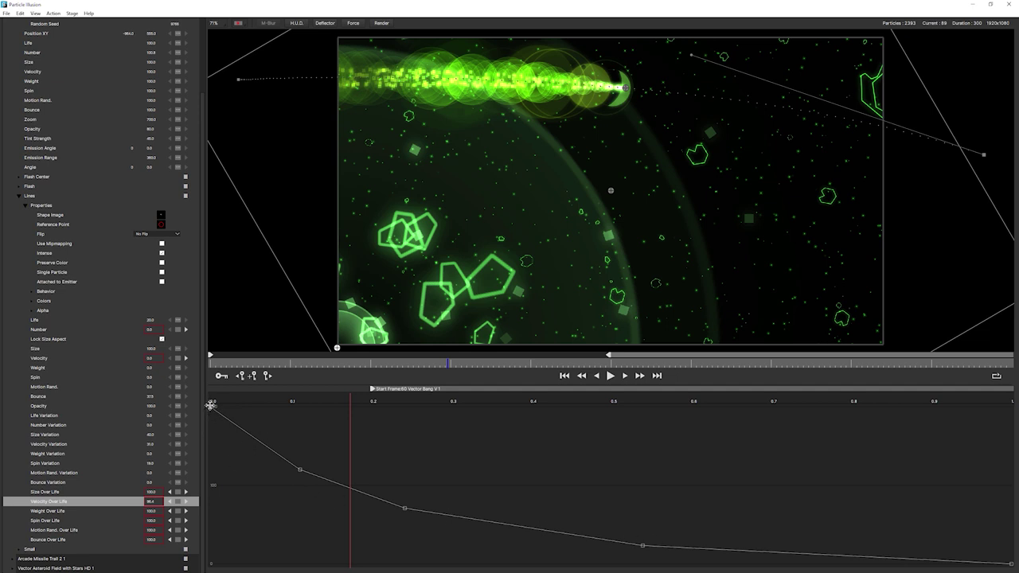
{"action": "left_click", "coordinate": [209, 406]}
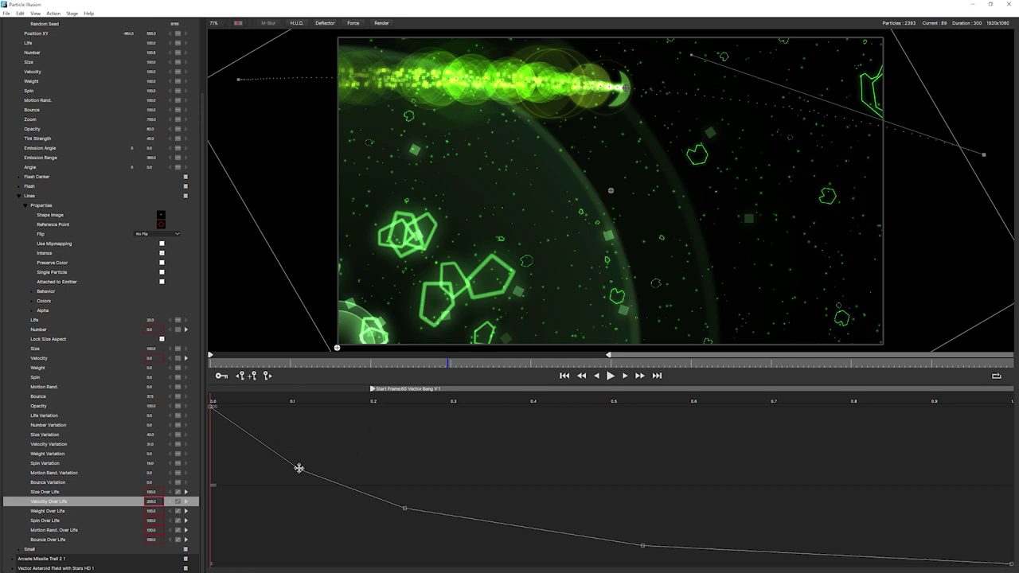
Raise the first two Velocity Over Life points and move the lowest point earlier.
{"action": "left_click_drag", "start_coordinate": [299, 468], "coordinate": [331, 416]}
{"action": "left_click_drag", "start_coordinate": [404, 509], "coordinate": [411, 436]}
{"action": "left_click_drag", "start_coordinate": [642, 548], "coordinate": [448, 526]}
Play the scene and pull the middle curve point lower and earlier in small nudges.
{"action": "left_click", "coordinate": [608, 375]}
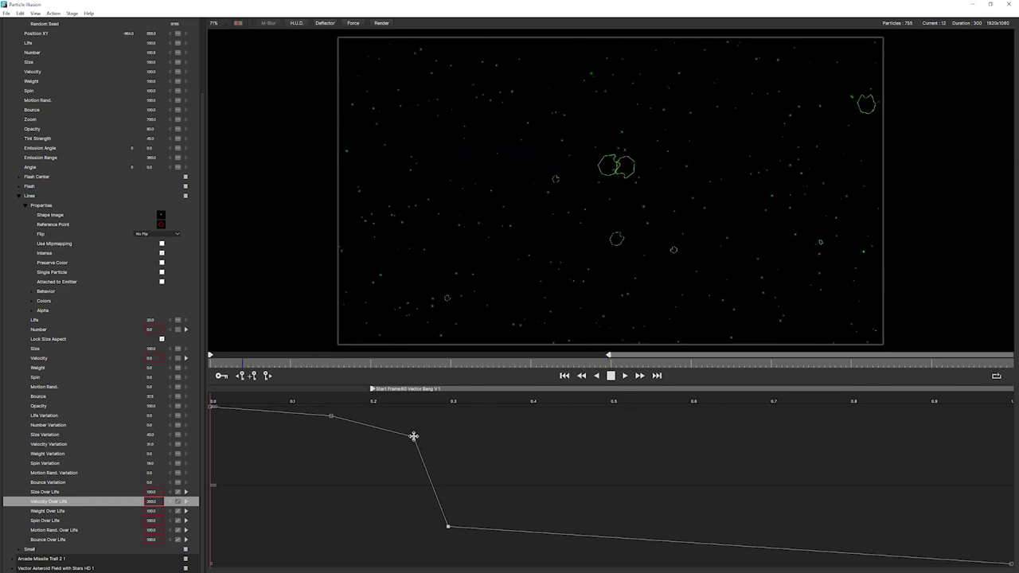
{"action": "left_click_drag", "start_coordinate": [409, 436], "coordinate": [364, 456]}
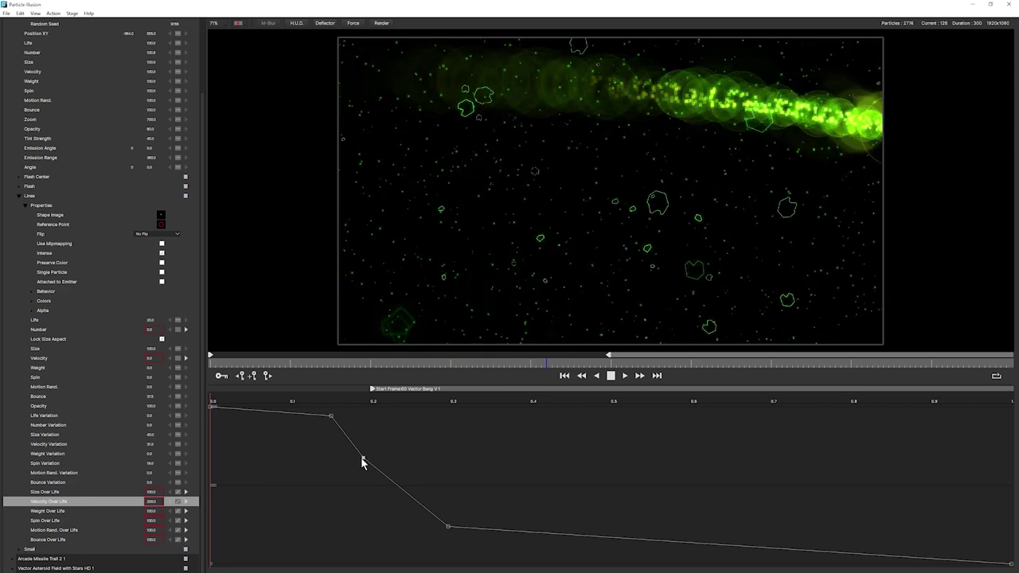
{"action": "left_click_drag", "start_coordinate": [359, 457], "coordinate": [362, 470]}
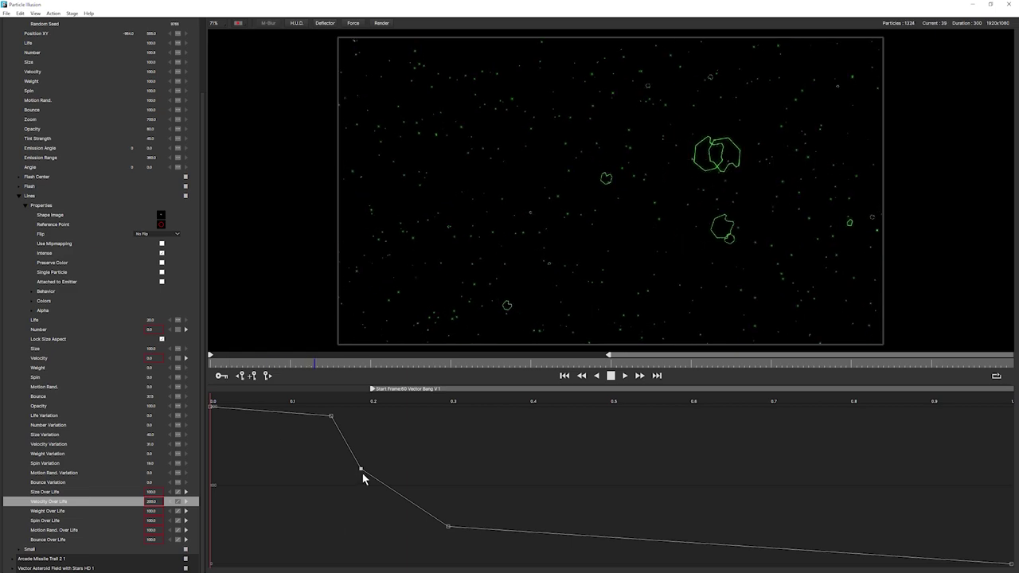
{"action": "left_click_drag", "start_coordinate": [360, 468], "coordinate": [363, 479]}
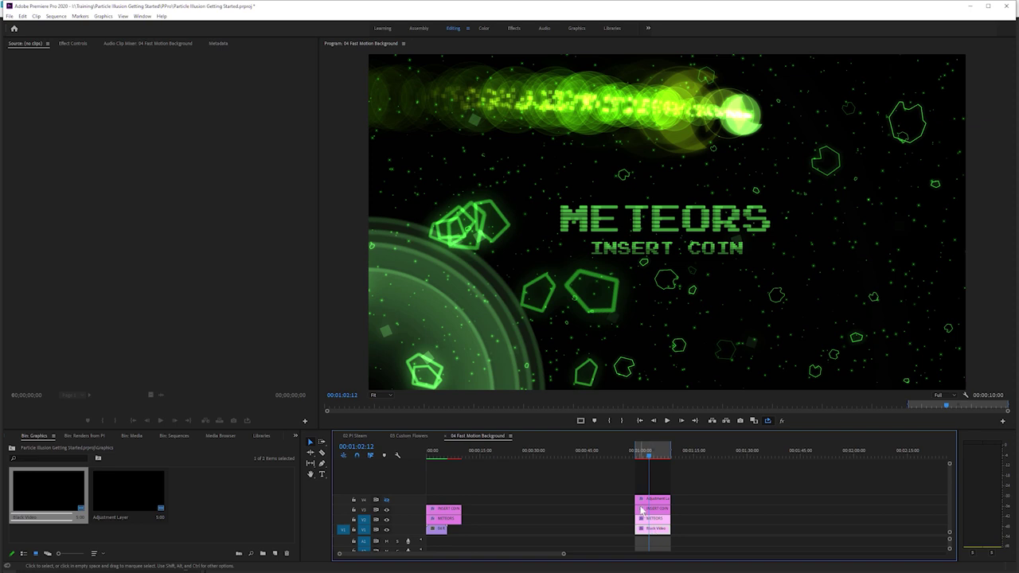
Show the Black Video clip's Effect Controls.
{"action": "left_click", "coordinate": [69, 45]}
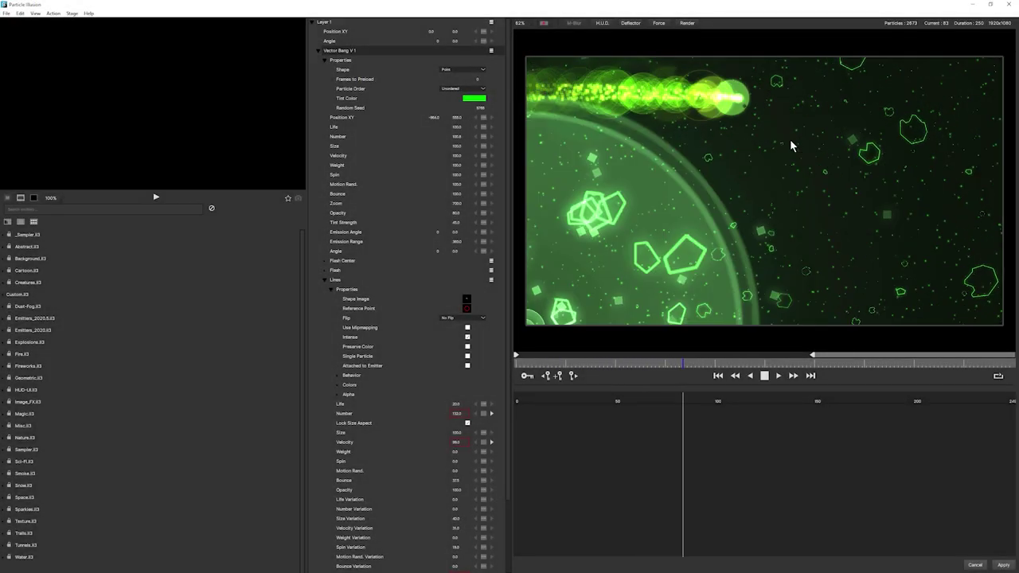
Stop playback and tint the Simple Arcade Missile Bursts green with increased tint strength.
{"action": "key", "text": "space"}
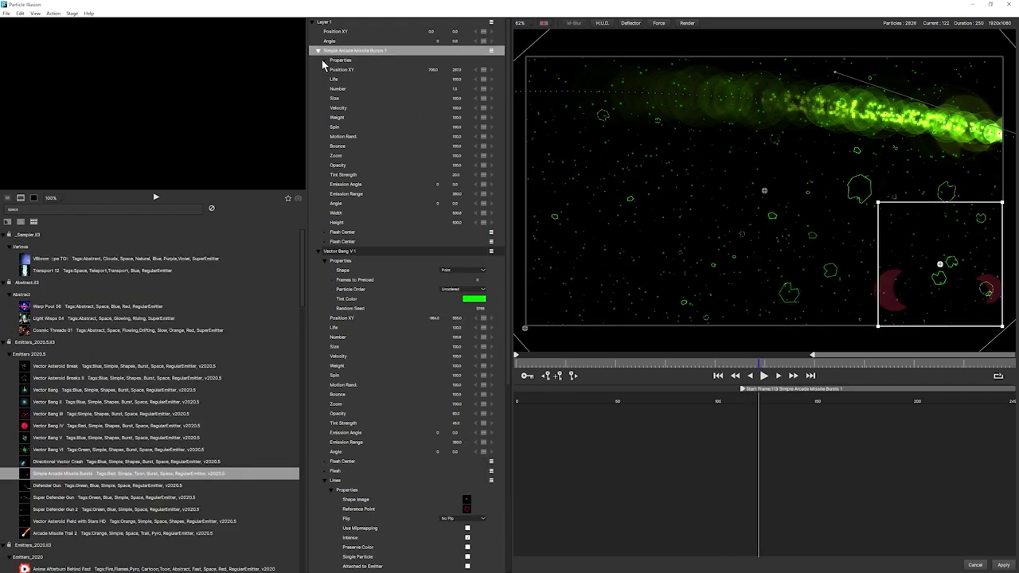
{"action": "left_click", "coordinate": [326, 61]}
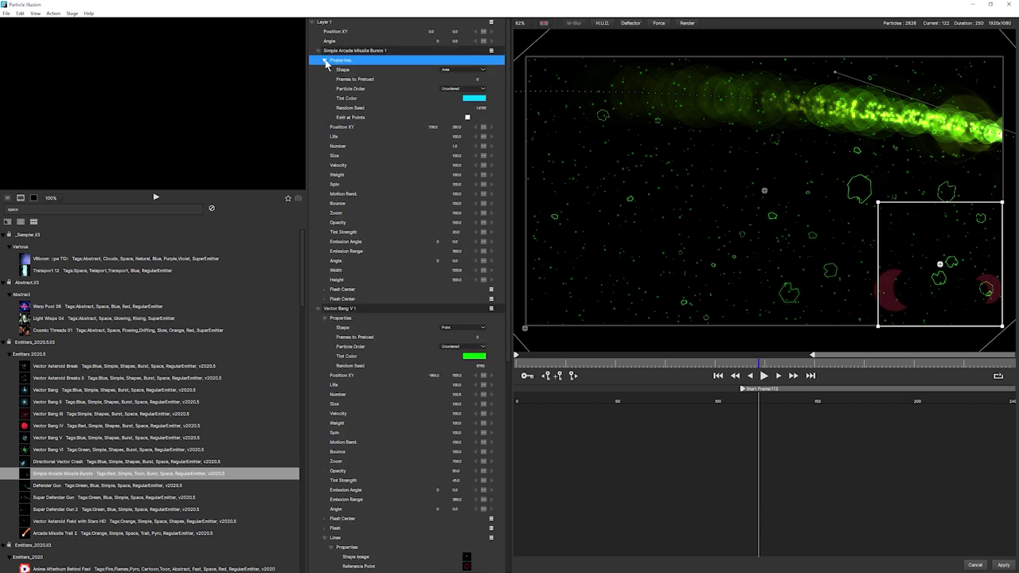
{"action": "left_click", "coordinate": [475, 98]}
{"action": "left_click", "coordinate": [432, 357]}
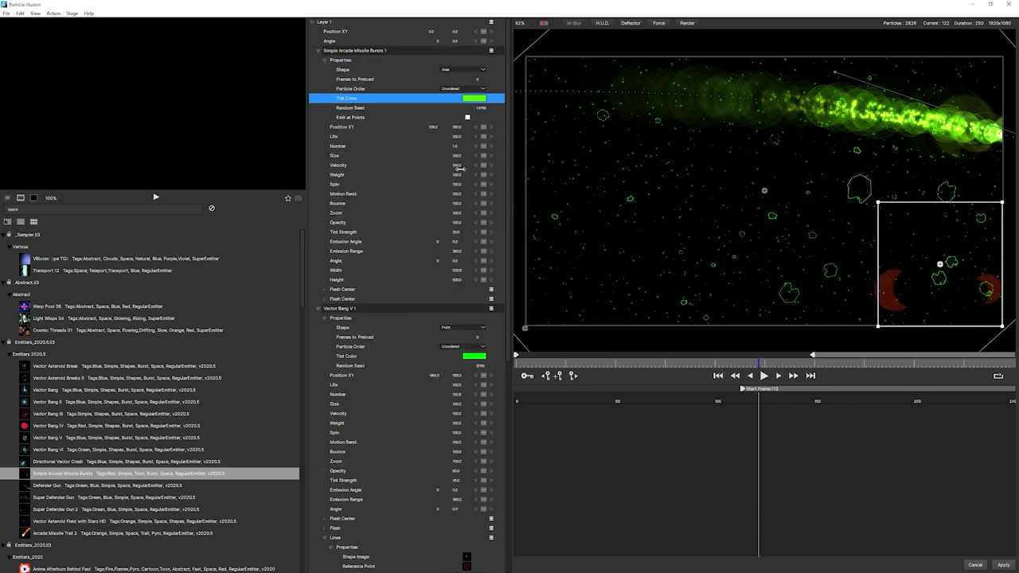
{"action": "left_click_drag", "start_coordinate": [458, 232], "coordinate": [487, 230]}
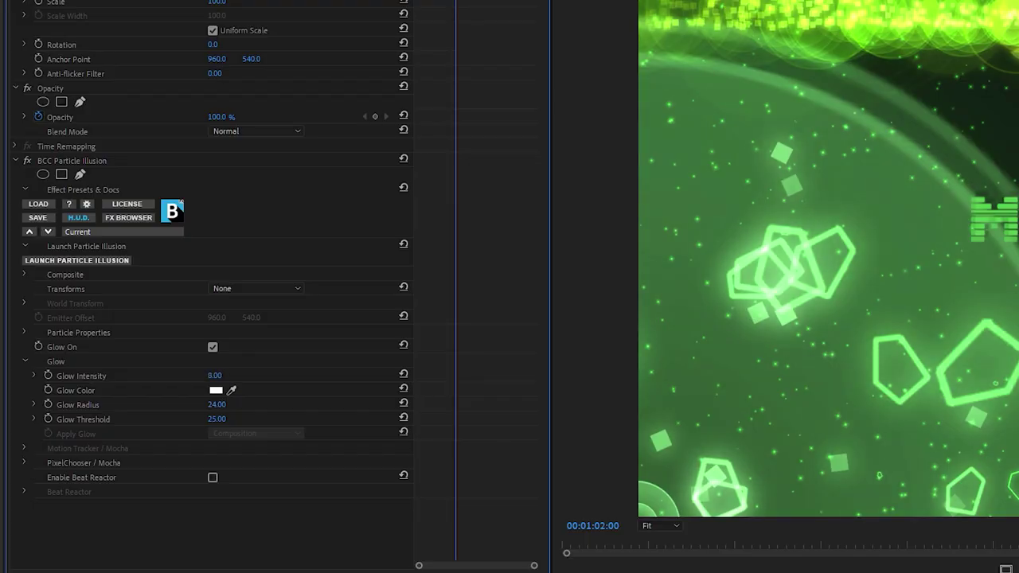
Lower the glow radius to about 60, adjust glow intensity, and select the V4 adjustment layer.
{"action": "left_click_drag", "start_coordinate": [217, 404], "coordinate": [286, 404]}
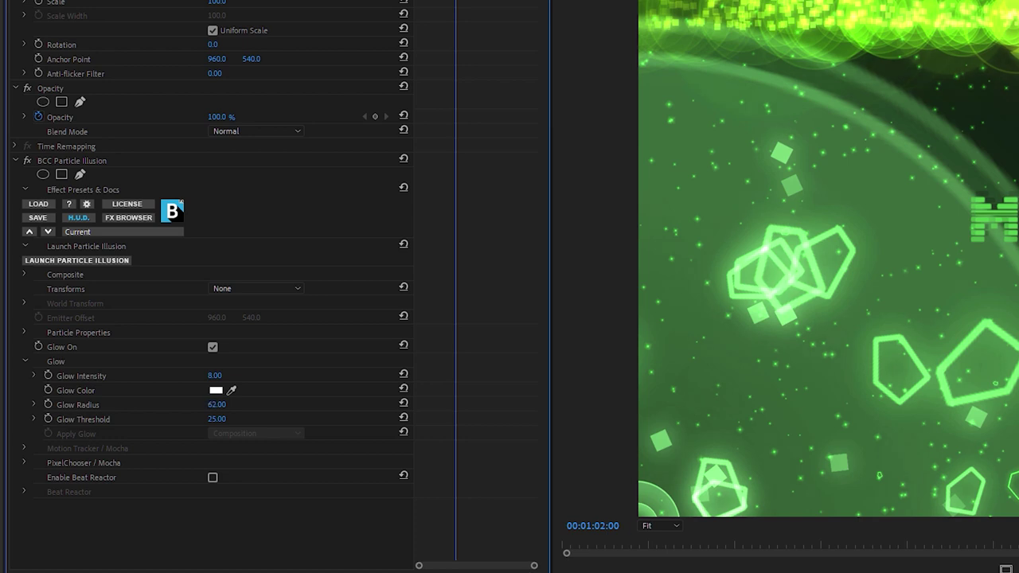
{"action": "left_click_drag", "start_coordinate": [225, 378], "coordinate": [255, 377]}
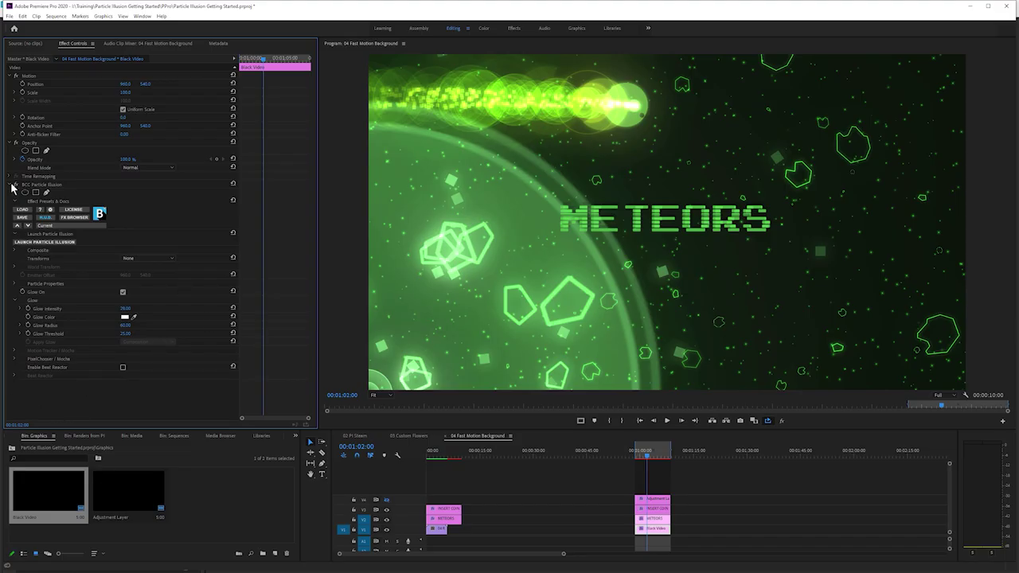
{"action": "left_click", "coordinate": [653, 499]}
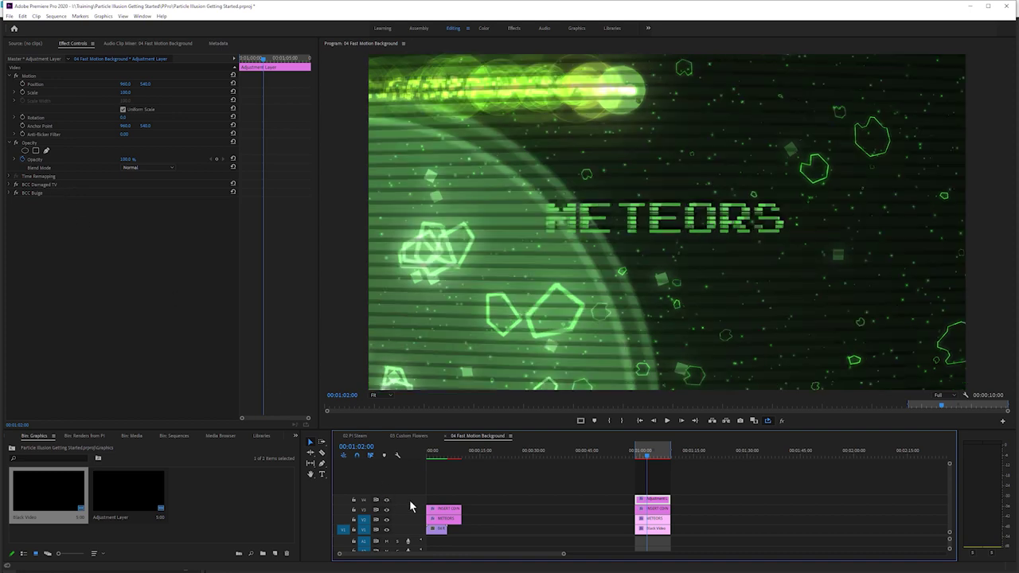
Render the sequence's work area for smooth playback.
{"action": "key", "text": "Return"}
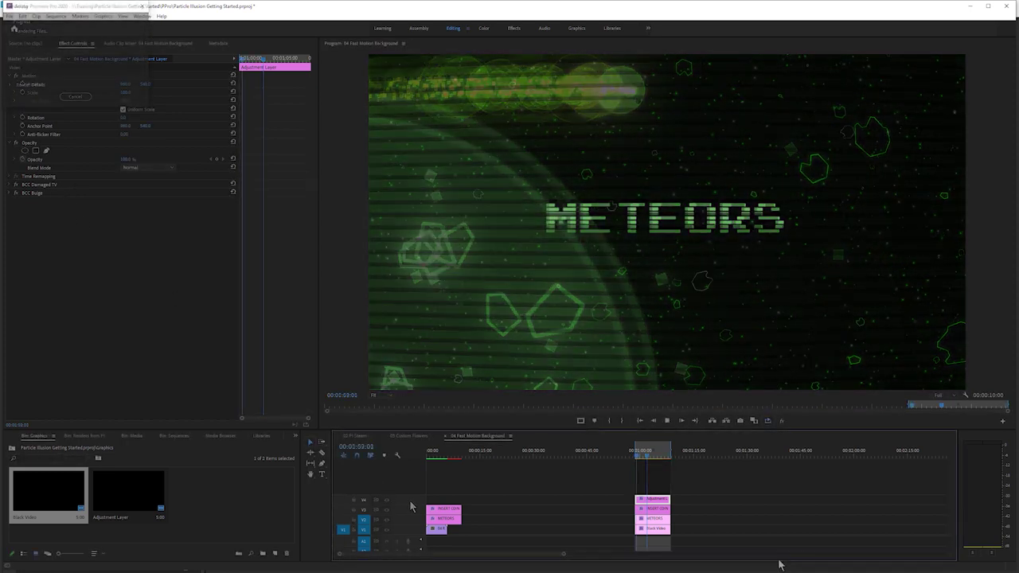